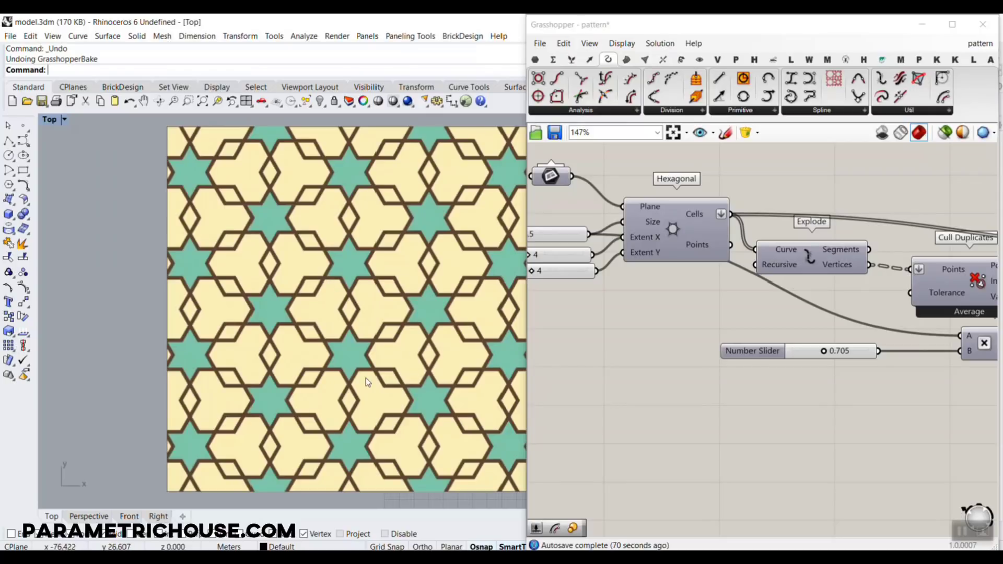
Step: Set the number slider feeding the multiplication's B input to 0.736
{"action": "scroll", "coordinate": [366, 377], "scroll_direction": "down", "scroll_amount": 4}
{"action": "right_click_drag", "start_coordinate": [474, 345], "coordinate": [299, 322]}
{"action": "right_click_drag", "start_coordinate": [888, 354], "coordinate": [744, 330]}
{"action": "scroll", "coordinate": [754, 332], "scroll_direction": "up", "scroll_amount": 2}
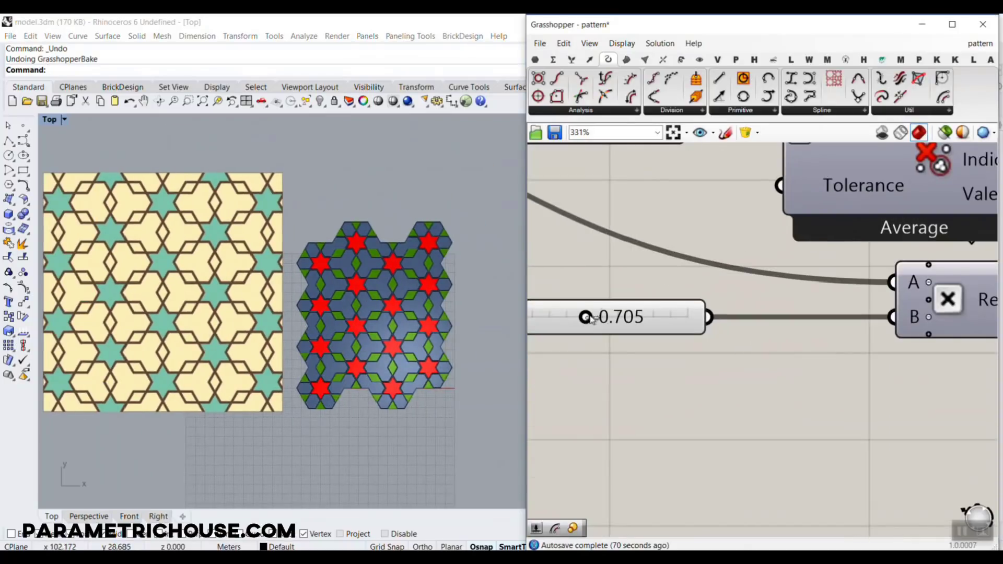
{"action": "mouse_move", "coordinate": [600, 318]}
{"action": "left_mouse_down"}
{"action": "mouse_move", "coordinate": [615, 319]}
{"action": "mouse_move", "coordinate": [544, 320]}
{"action": "mouse_move", "coordinate": [597, 319]}
{"action": "left_mouse_up"}
{"action": "scroll", "coordinate": [371, 307], "scroll_direction": "up", "scroll_amount": 5}
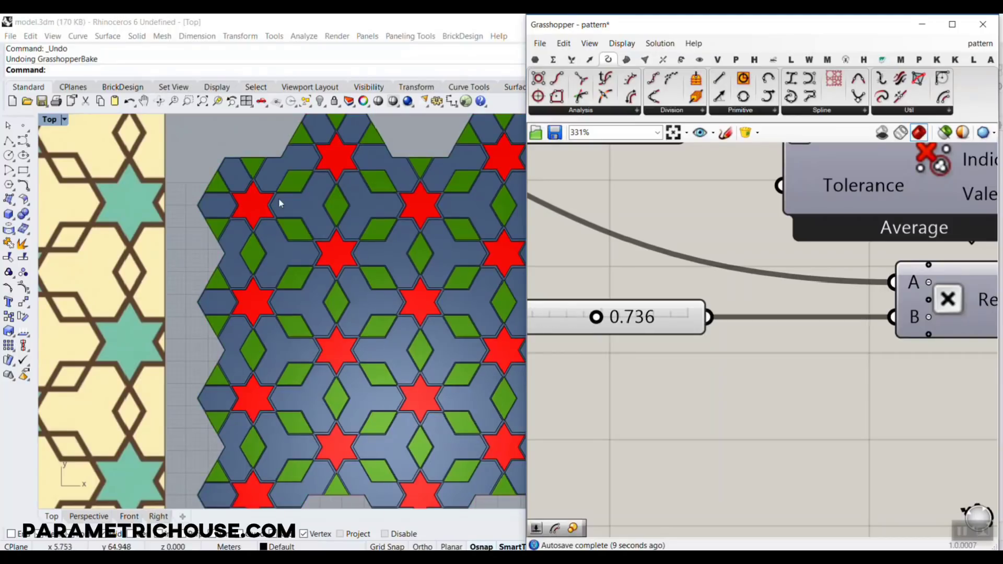
Step: Examine the definition from the Area sorting and Explode Tree through the brep joins to the three coloured custom previews
{"action": "scroll", "coordinate": [705, 305], "scroll_direction": "down", "scroll_amount": 10}
{"action": "right_click_drag", "start_coordinate": [888, 323], "coordinate": [602, 314]}
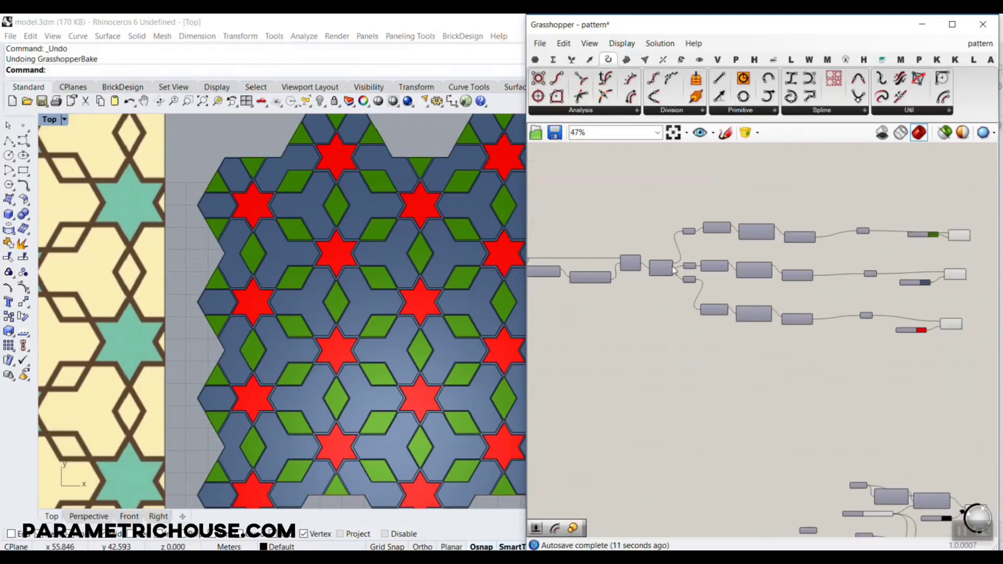
{"action": "scroll", "coordinate": [641, 284], "scroll_direction": "up", "scroll_amount": 4}
{"action": "right_click_drag", "start_coordinate": [641, 285], "coordinate": [843, 311]}
{"action": "scroll", "coordinate": [773, 317], "scroll_direction": "up", "scroll_amount": 2}
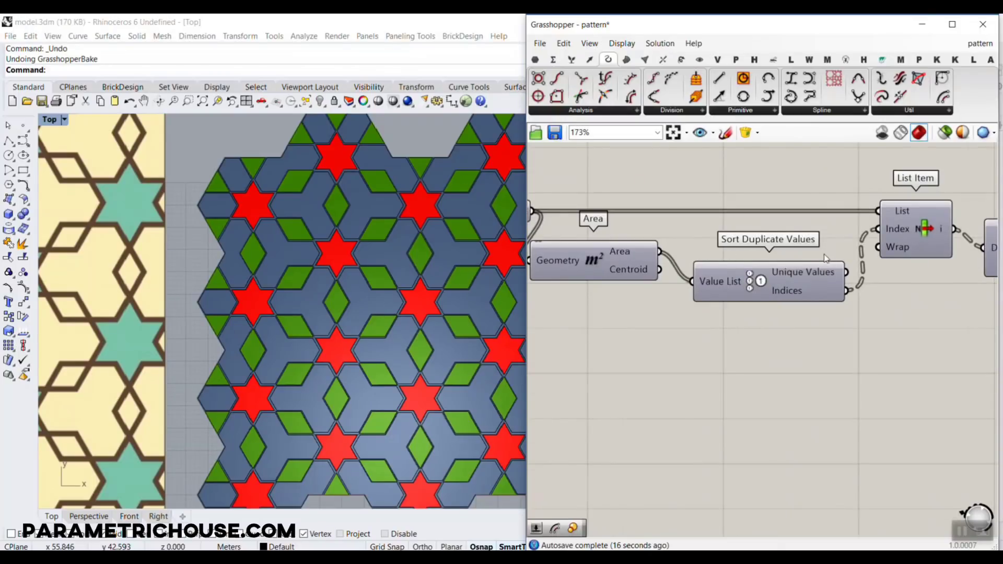
{"action": "scroll", "coordinate": [818, 250], "scroll_direction": "down", "scroll_amount": 2}
{"action": "right_click_drag", "start_coordinate": [811, 254], "coordinate": [697, 263]}
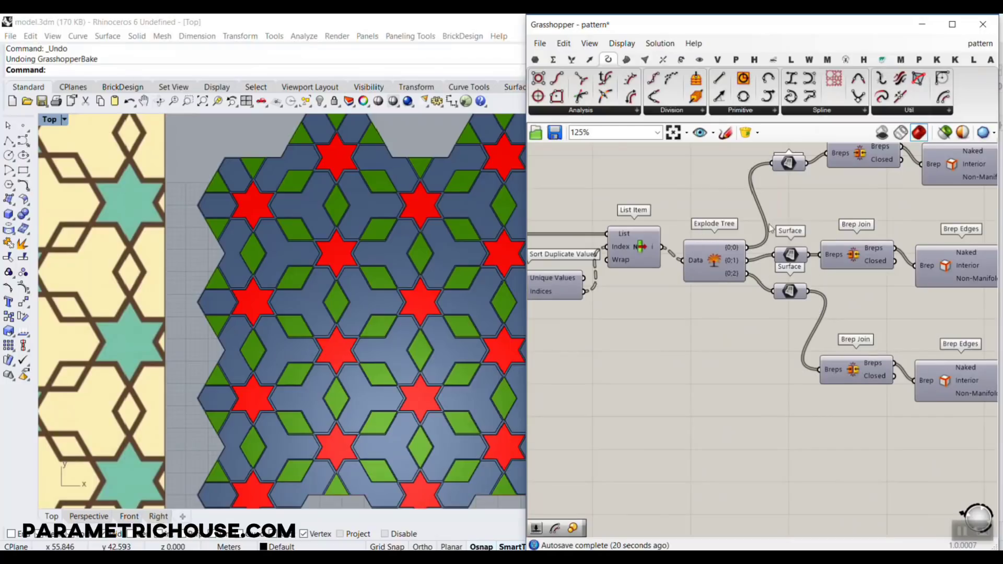
{"action": "scroll", "coordinate": [718, 233], "scroll_direction": "down", "scroll_amount": 2}
{"action": "right_click_drag", "start_coordinate": [825, 240], "coordinate": [700, 252]}
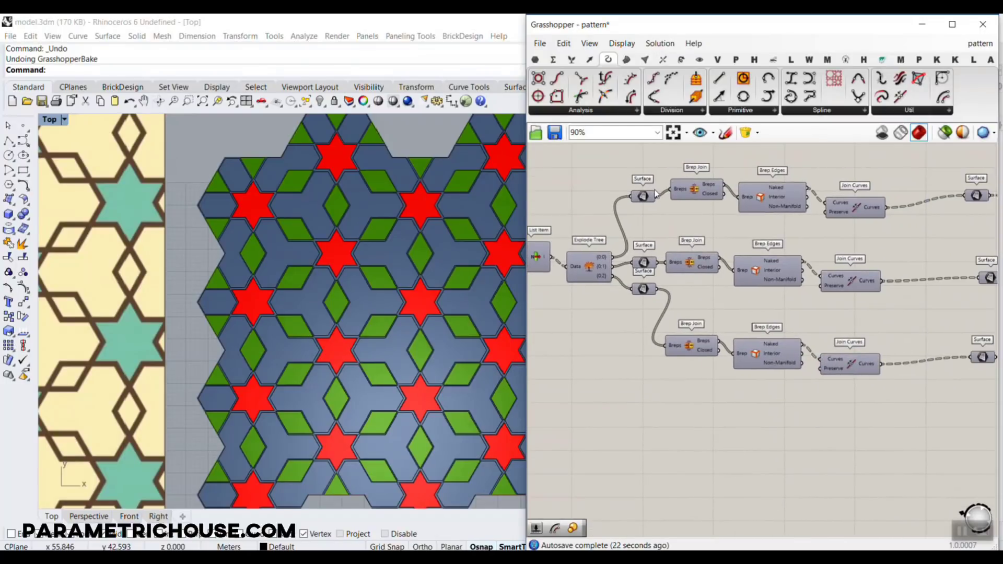
{"action": "right_click_drag", "start_coordinate": [872, 242], "coordinate": [790, 240]}
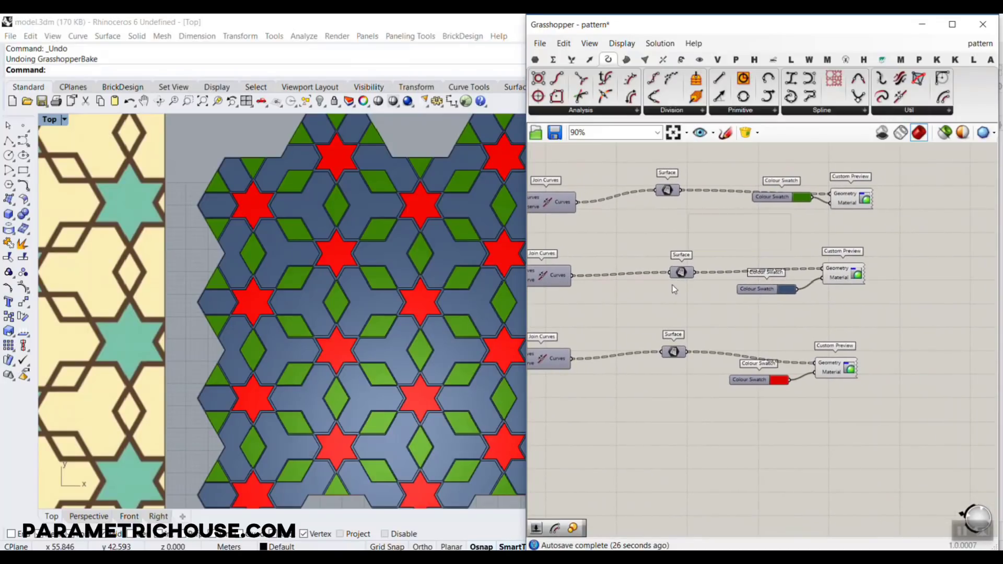
Step: Bake the Surface parameter feeding the blue custom preview with default attributes, and move the baked surfaces to empty space beside the pattern
{"action": "right_click", "coordinate": [683, 272]}
{"action": "left_click", "coordinate": [700, 321]}
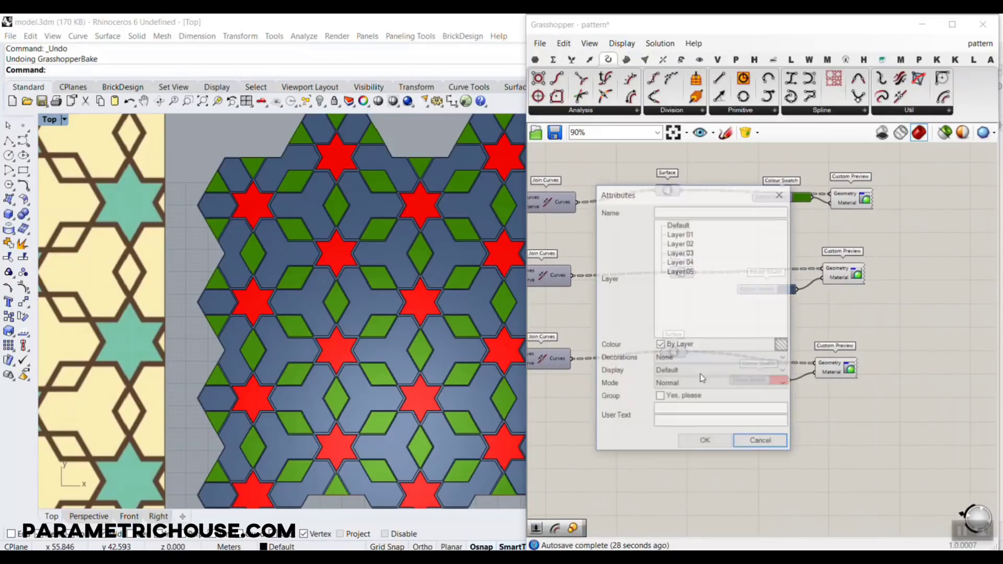
{"action": "left_click", "coordinate": [704, 441]}
{"action": "scroll", "coordinate": [341, 272], "scroll_direction": "down", "scroll_amount": 7}
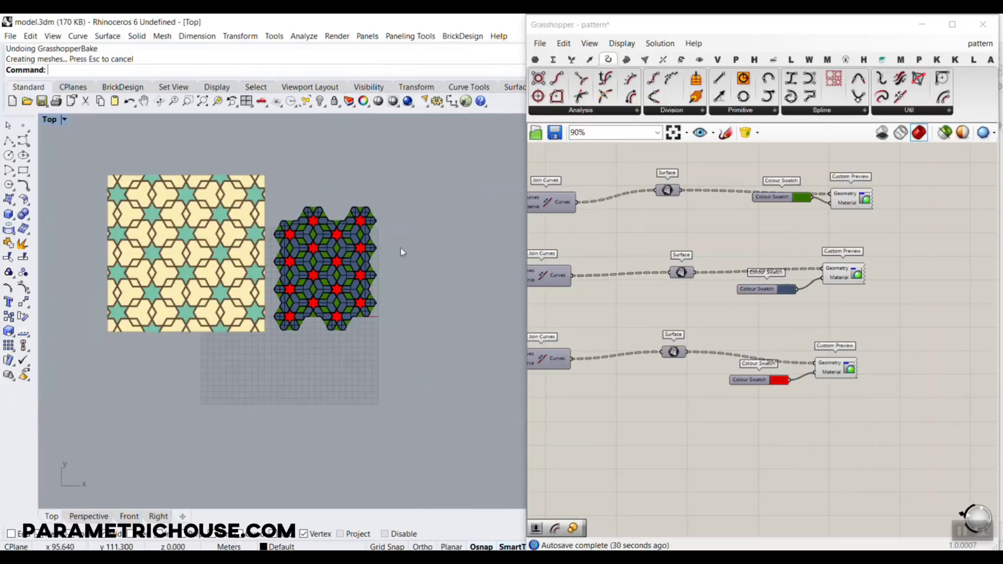
{"action": "left_click_drag", "start_coordinate": [410, 176], "coordinate": [273, 361]}
{"action": "left_click_drag", "start_coordinate": [346, 270], "coordinate": [464, 270]}
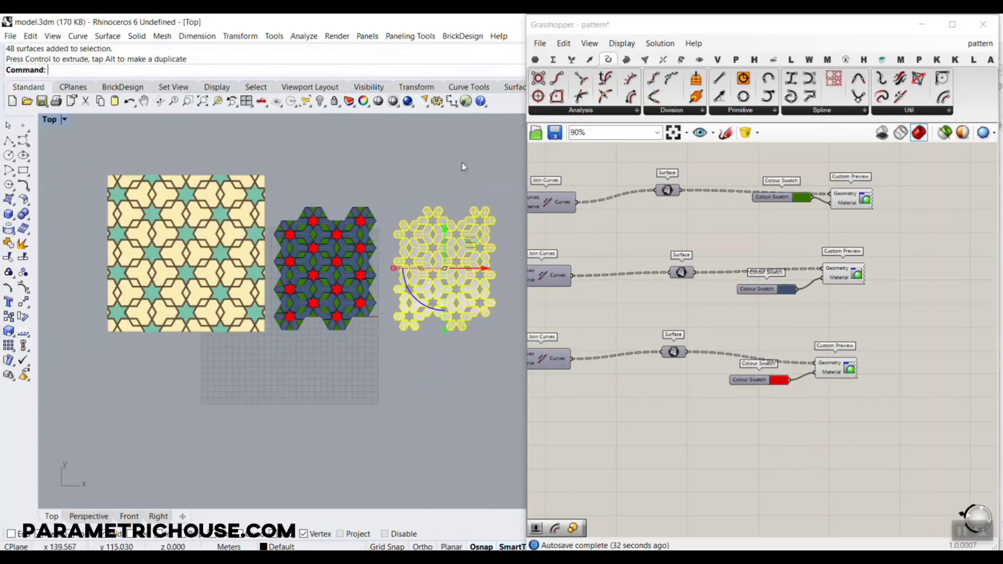
Step: Inspect the baked surfaces by selecting individual three-armed pieces, and compare them with the coloured pattern
{"action": "left_click", "coordinate": [462, 162]}
{"action": "scroll", "coordinate": [458, 268], "scroll_direction": "up", "scroll_amount": 14}
{"action": "left_click", "coordinate": [385, 240]}
{"action": "left_click", "coordinate": [324, 240]}
{"action": "left_click", "coordinate": [276, 178]}
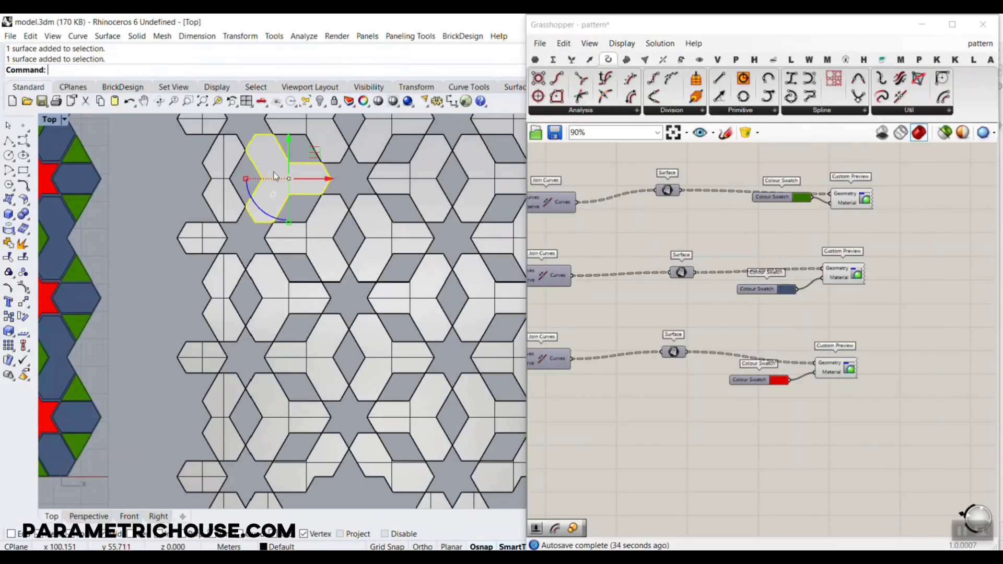
{"action": "left_click", "coordinate": [222, 209]}
{"action": "left_click", "coordinate": [259, 298]}
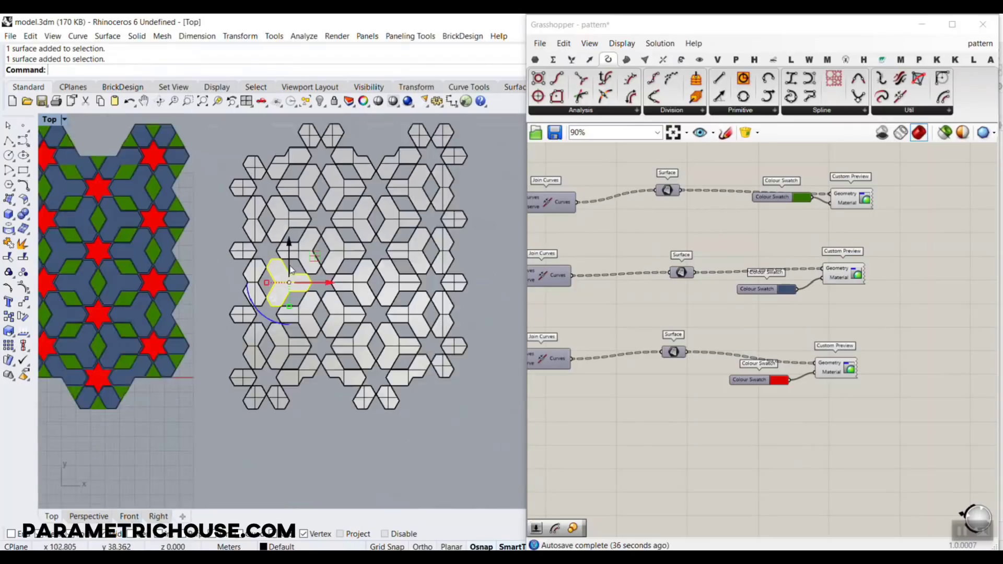
{"action": "scroll", "coordinate": [295, 276], "scroll_direction": "down", "scroll_amount": 5}
{"action": "left_click", "coordinate": [435, 336]}
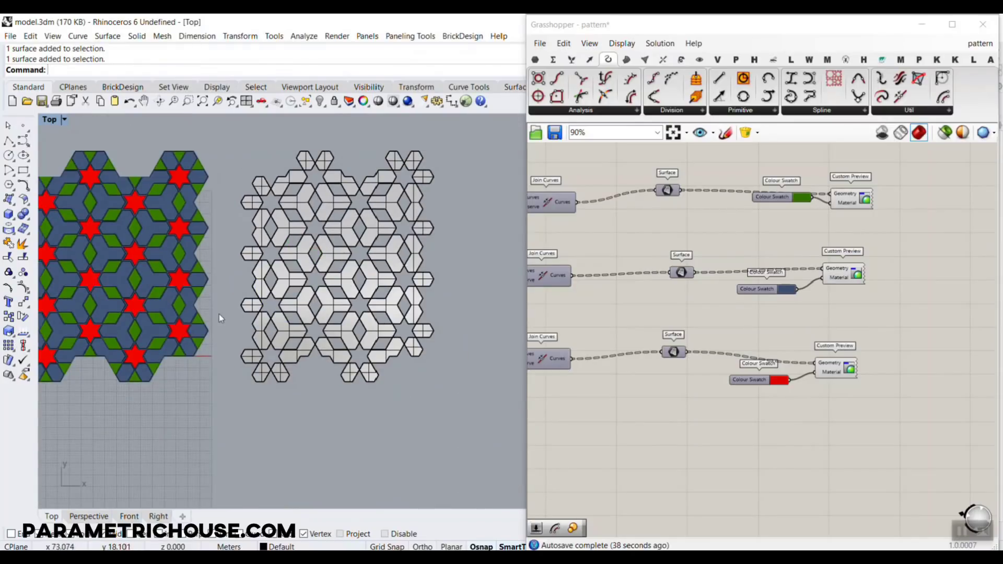
{"action": "scroll", "coordinate": [218, 315], "scroll_direction": "up", "scroll_amount": 5}
{"action": "right_click_drag", "start_coordinate": [252, 306], "coordinate": [268, 337]}
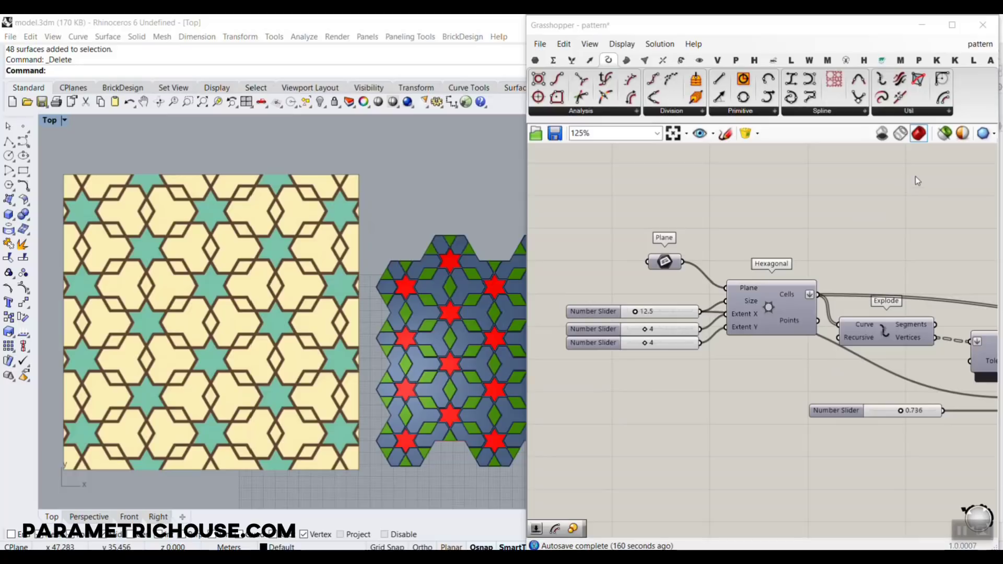
{"action": "mouse_move", "coordinate": [913, 176]}
{"action": "left_mouse_down"}
{"action": "mouse_move", "coordinate": [915, 71]}
{"action": "mouse_move", "coordinate": [971, 79]}
{"action": "left_mouse_up"}
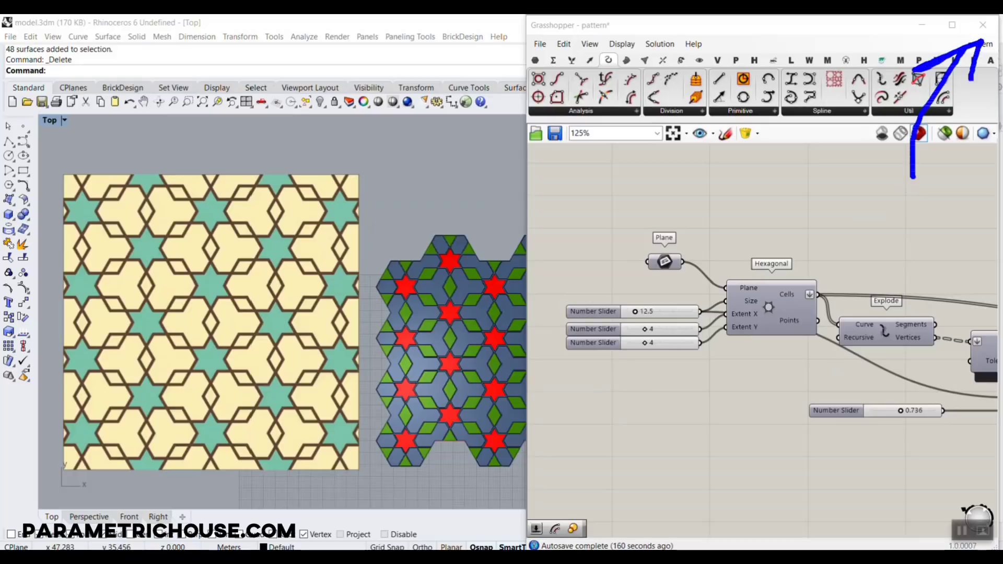
{"action": "key", "text": "Escape"}
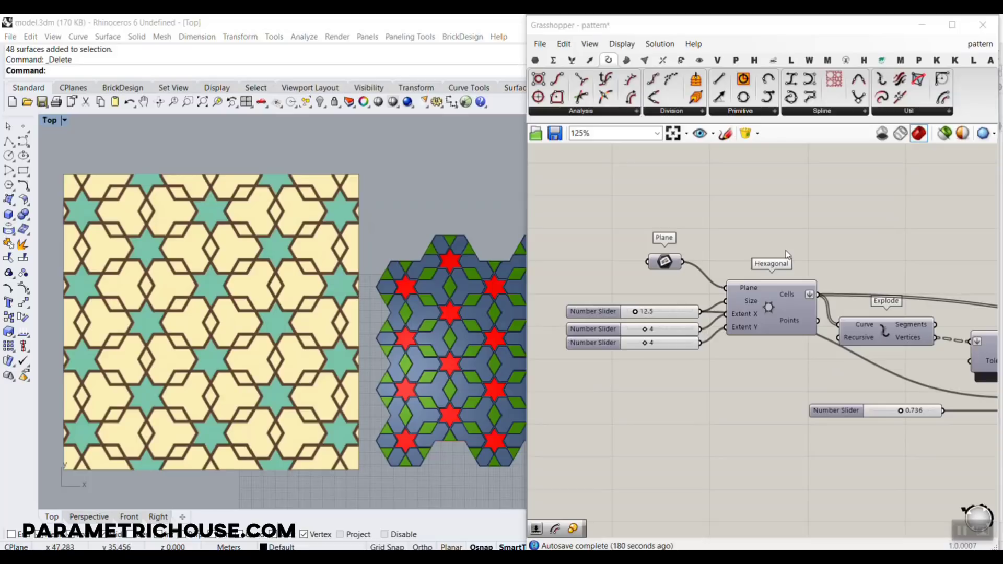
{"action": "mouse_move", "coordinate": [918, 152]}
{"action": "left_mouse_down"}
{"action": "mouse_move", "coordinate": [931, 90]}
{"action": "mouse_move", "coordinate": [954, 50]}
{"action": "mouse_move", "coordinate": [954, 79]}
{"action": "left_mouse_up"}
{"action": "key", "text": "Escape"}
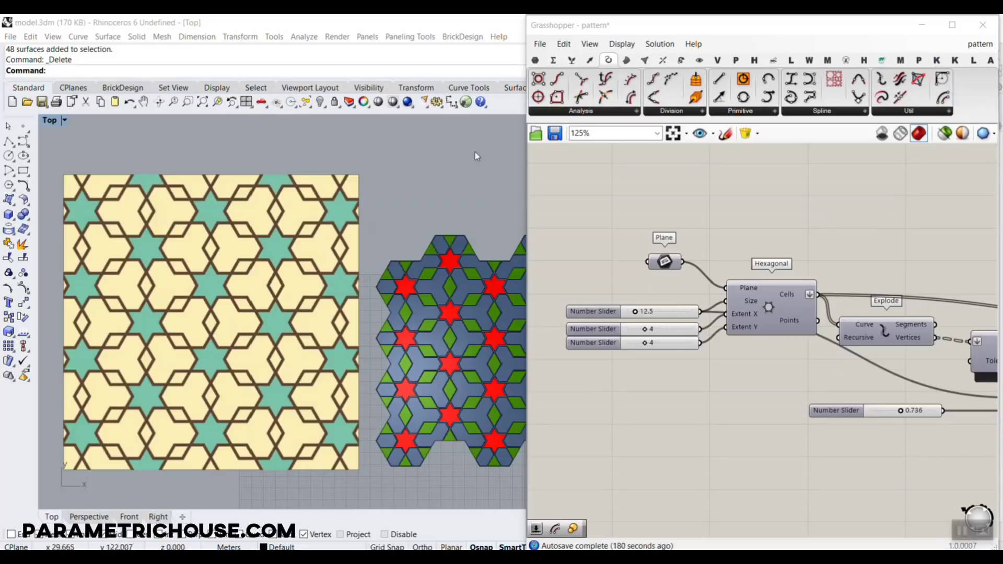
Step: Create a new, empty Grasshopper definition
{"action": "left_click", "coordinate": [539, 44]}
{"action": "left_click", "coordinate": [555, 58]}
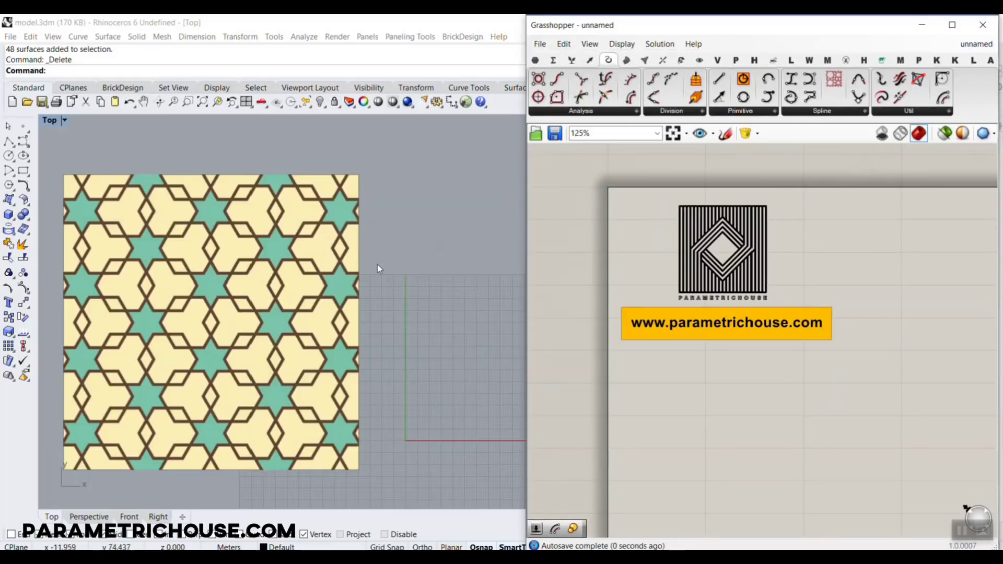
{"action": "scroll", "coordinate": [377, 264], "scroll_direction": "down", "scroll_amount": 2}
{"action": "right_click_drag", "start_coordinate": [657, 346], "coordinate": [571, 302]}
Step: Examine the reference image for its overlapping shapes, the hexagonal cell around each star and the pieces along the cell's edges
{"action": "right_click_drag", "start_coordinate": [267, 316], "coordinate": [342, 329]}
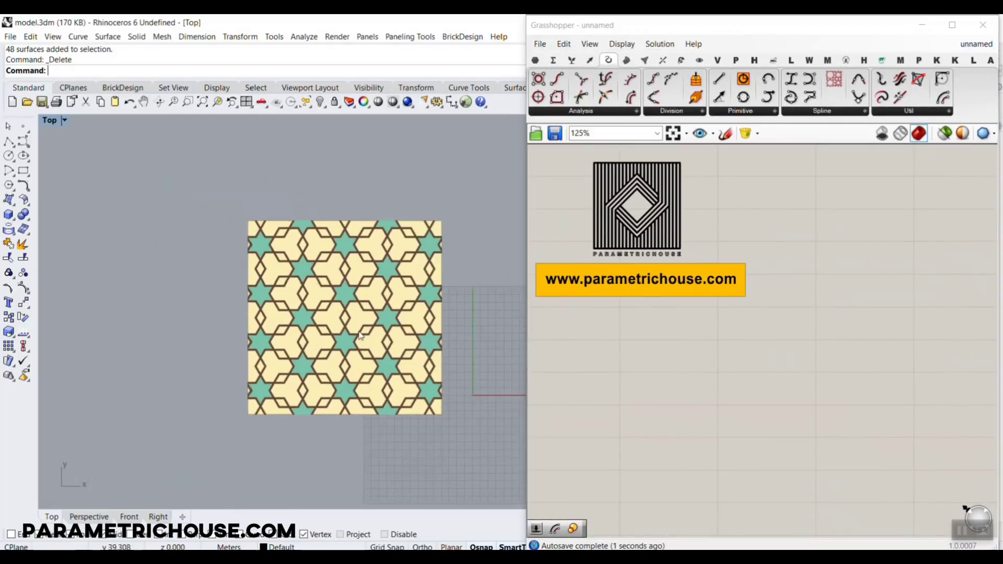
{"action": "scroll", "coordinate": [343, 329], "scroll_direction": "up", "scroll_amount": 9}
{"action": "scroll", "coordinate": [348, 345], "scroll_direction": "down", "scroll_amount": 3}
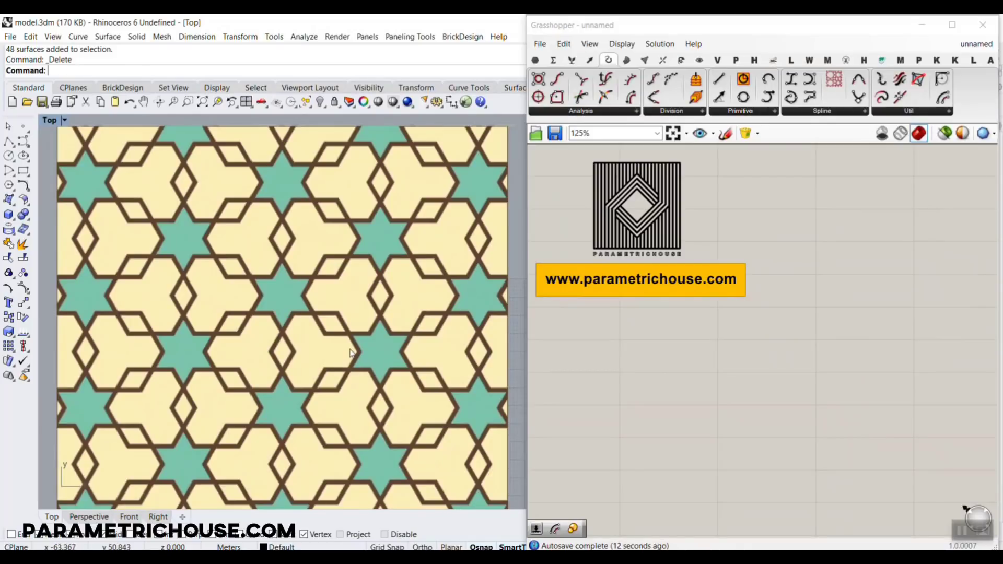
{"action": "scroll", "coordinate": [294, 354], "scroll_direction": "up", "scroll_amount": 2}
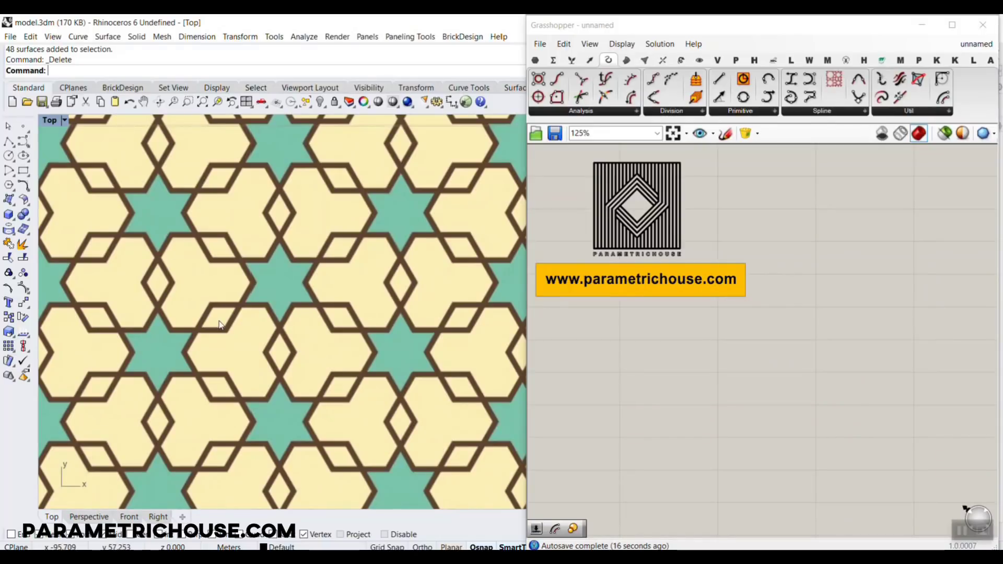
{"action": "left_click", "coordinate": [239, 212]}
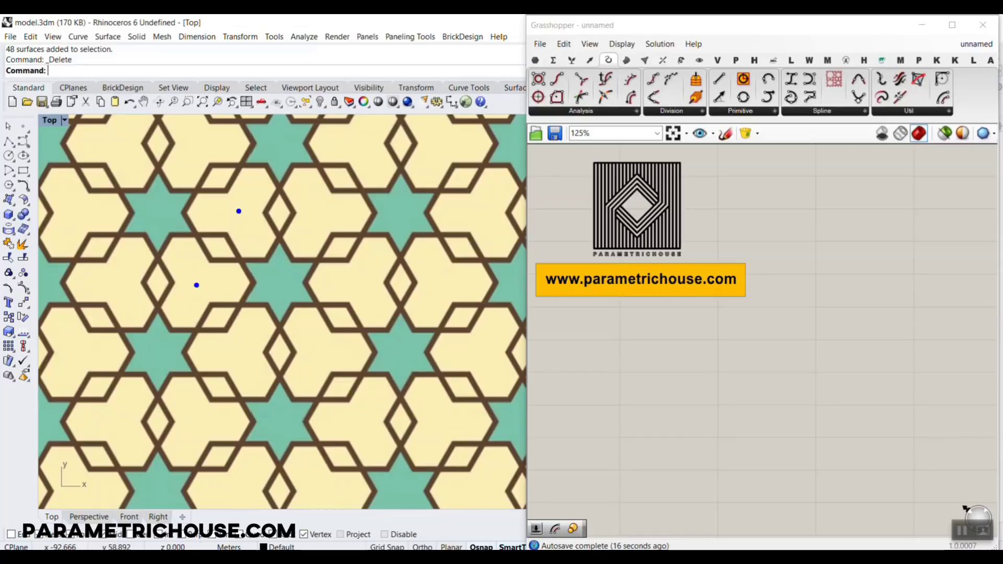
{"action": "left_click", "coordinate": [236, 353]}
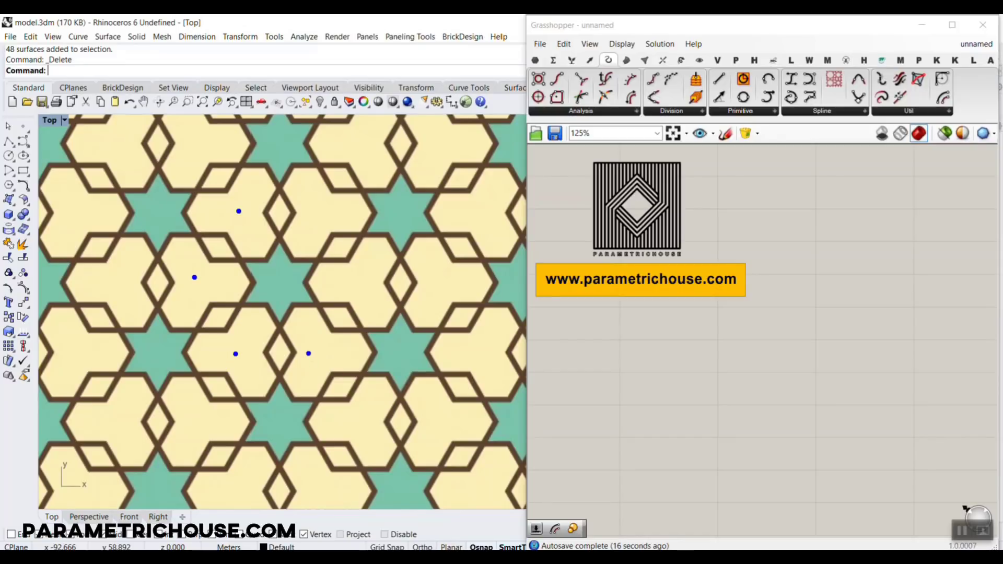
{"action": "left_click", "coordinate": [316, 354]}
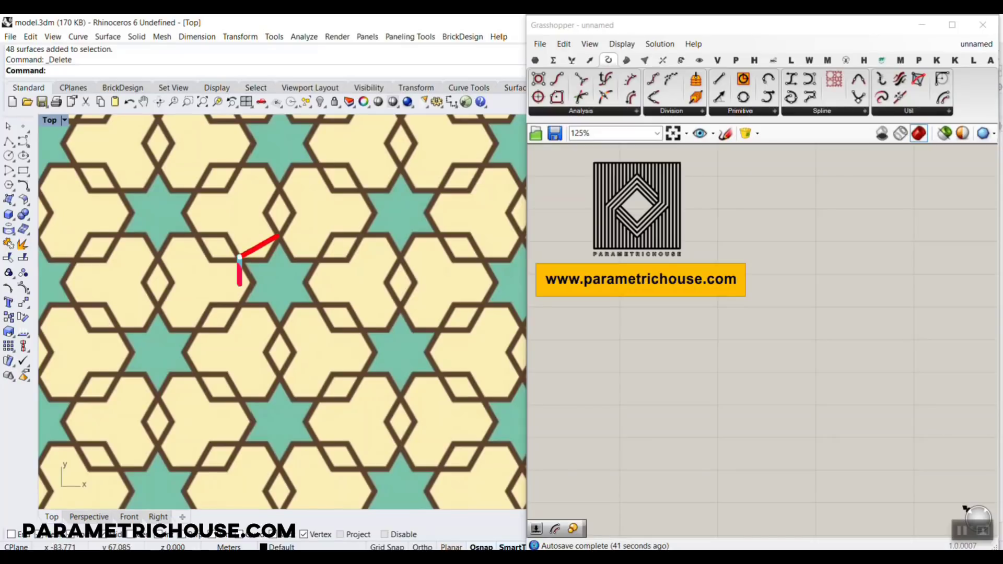
{"action": "mouse_move", "coordinate": [276, 328]}
{"action": "left_mouse_down"}
{"action": "mouse_move", "coordinate": [317, 303]}
{"action": "mouse_move", "coordinate": [319, 267]}
{"action": "mouse_move", "coordinate": [280, 234]}
{"action": "left_mouse_up"}
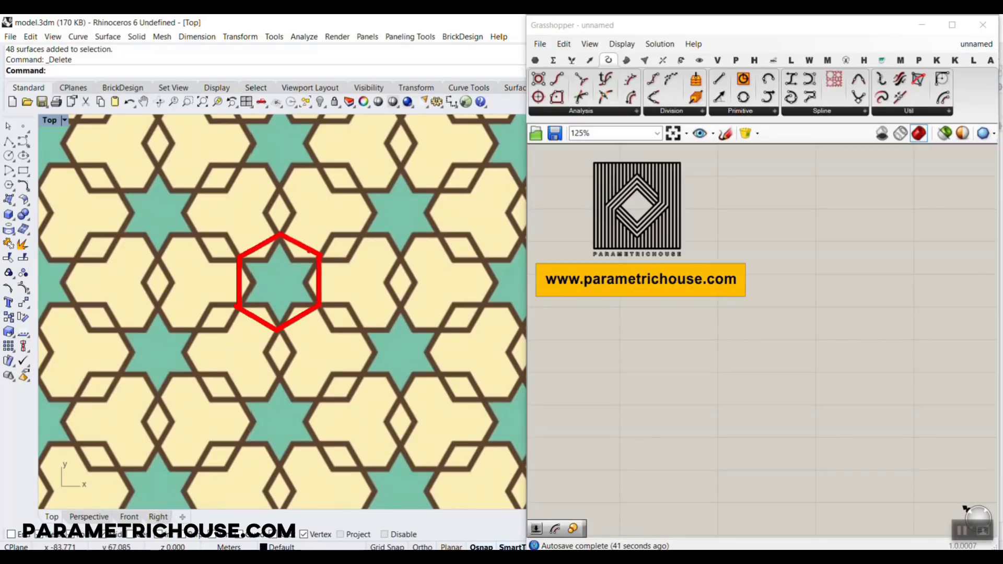
{"action": "left_click_drag", "start_coordinate": [297, 244], "coordinate": [281, 283]}
{"action": "mouse_move", "coordinate": [279, 239]}
{"action": "left_mouse_down"}
{"action": "mouse_move", "coordinate": [291, 260]}
{"action": "mouse_move", "coordinate": [316, 258]}
{"action": "left_mouse_up"}
{"action": "mouse_move", "coordinate": [317, 258]}
{"action": "left_mouse_down"}
{"action": "mouse_move", "coordinate": [312, 283]}
{"action": "mouse_move", "coordinate": [304, 281]}
{"action": "mouse_move", "coordinate": [317, 303]}
{"action": "left_mouse_up"}
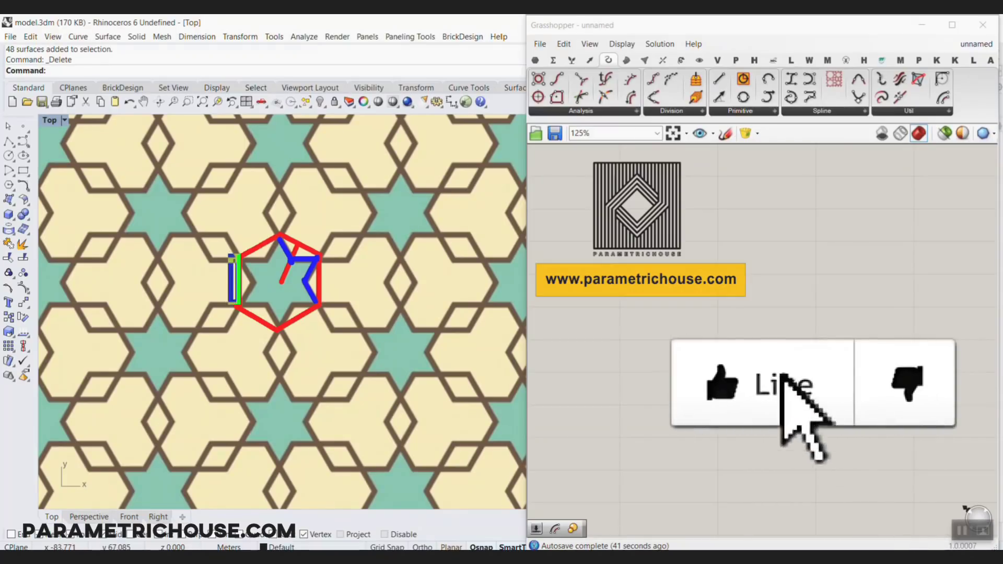
{"action": "left_click_drag", "start_coordinate": [233, 302], "coordinate": [207, 304]}
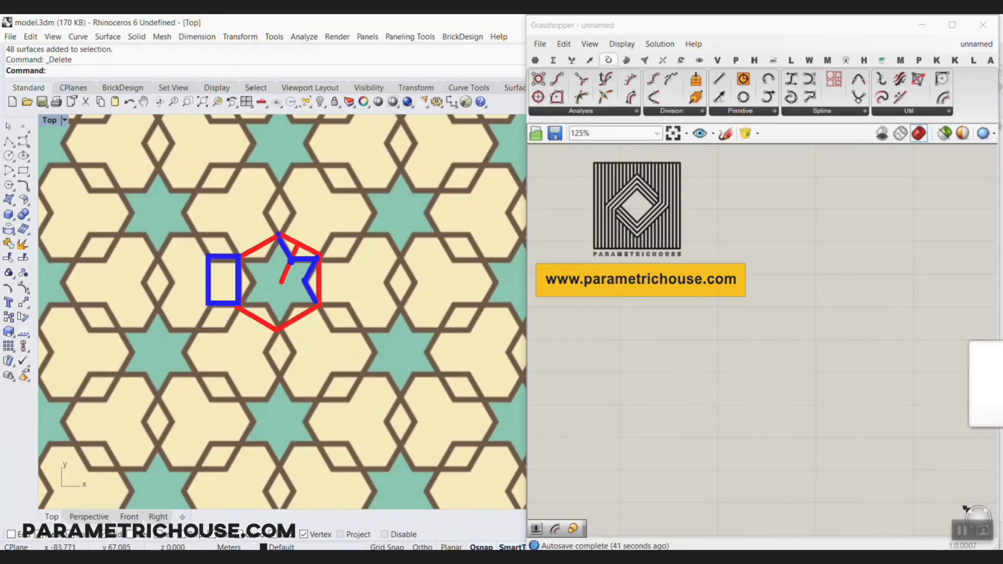
{"action": "mouse_move", "coordinate": [278, 233]}
{"action": "left_mouse_down"}
{"action": "mouse_move", "coordinate": [267, 211]}
{"action": "mouse_move", "coordinate": [224, 229]}
{"action": "mouse_move", "coordinate": [241, 254]}
{"action": "left_mouse_up"}
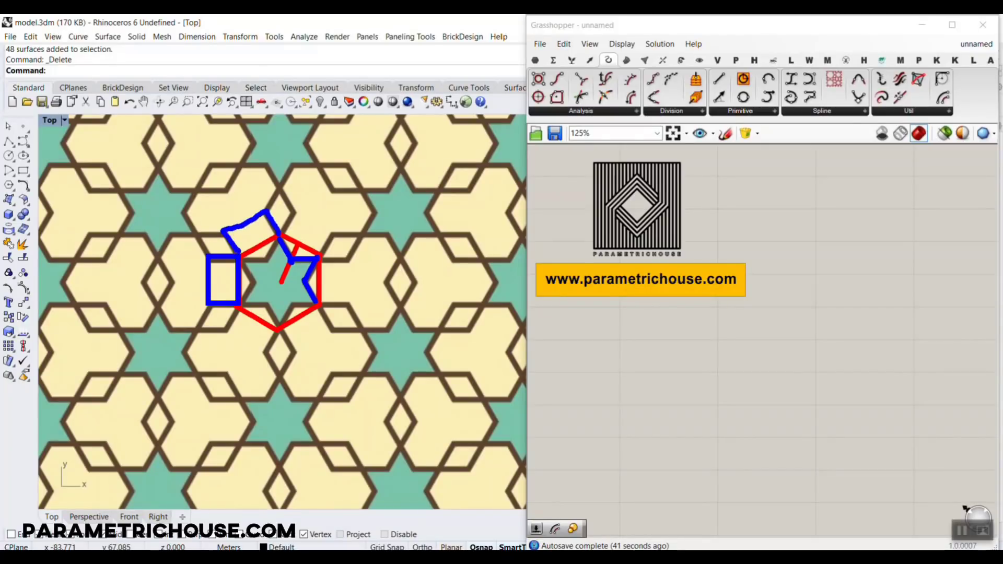
{"action": "mouse_move", "coordinate": [295, 210]}
{"action": "left_mouse_down"}
{"action": "mouse_move", "coordinate": [326, 230]}
{"action": "mouse_move", "coordinate": [312, 250]}
{"action": "mouse_move", "coordinate": [282, 235]}
{"action": "left_mouse_up"}
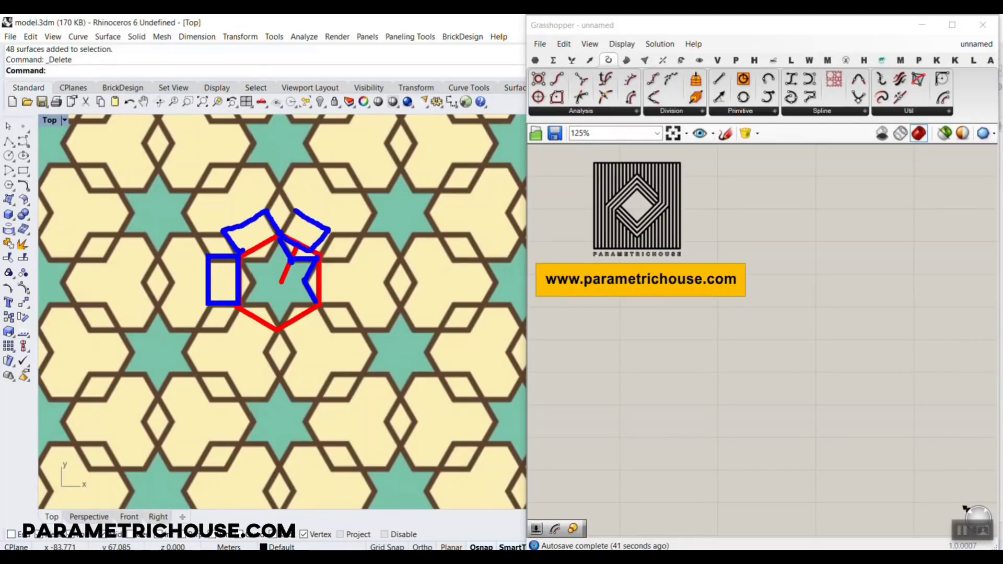
{"action": "key", "text": "Escape"}
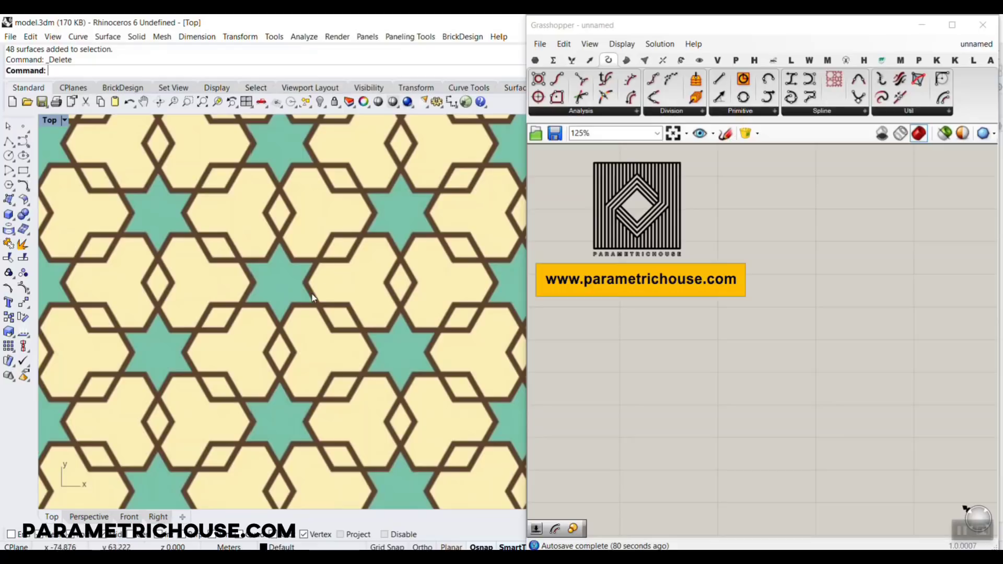
{"action": "scroll", "coordinate": [312, 297], "scroll_direction": "down", "scroll_amount": 2}
{"action": "scroll", "coordinate": [235, 274], "scroll_direction": "up", "scroll_amount": 4}
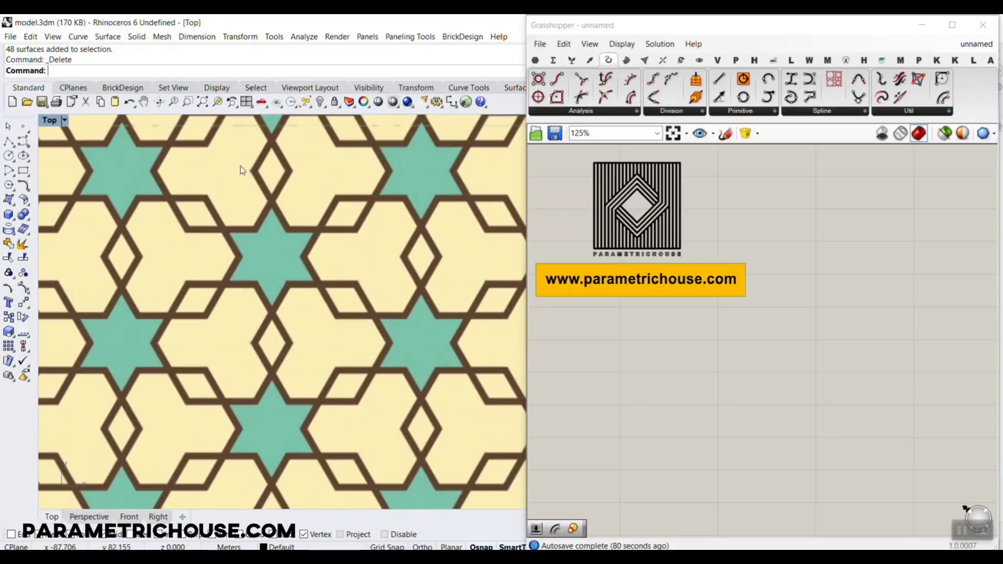
{"action": "scroll", "coordinate": [185, 198], "scroll_direction": "down", "scroll_amount": 1}
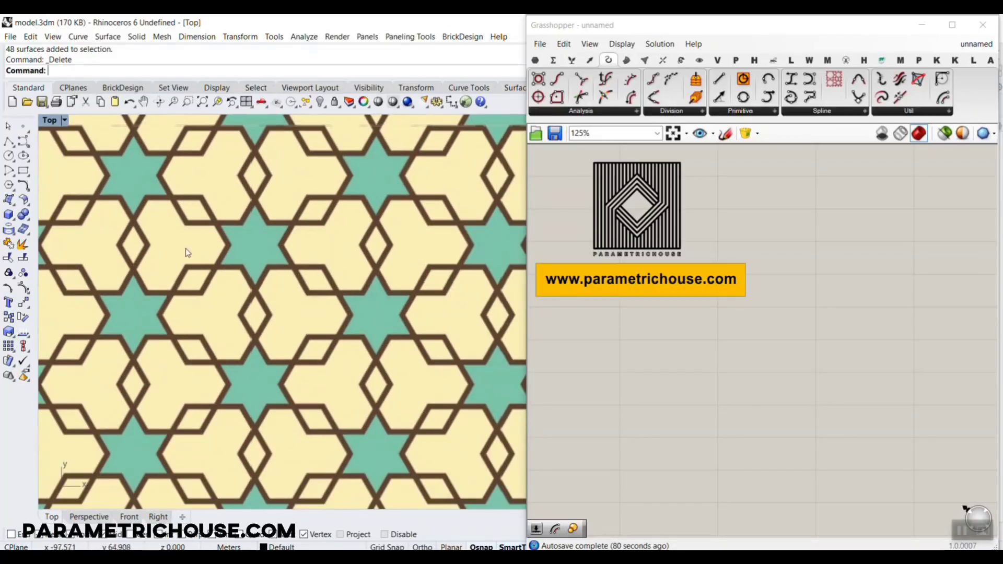
{"action": "scroll", "coordinate": [337, 364], "scroll_direction": "down", "scroll_amount": 4}
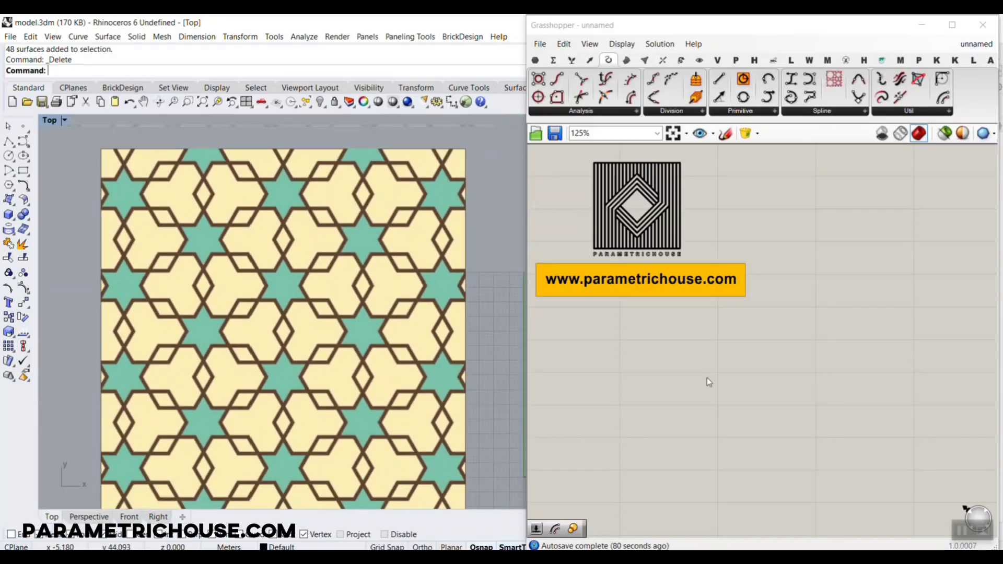
Step: Add a Hexagonal grid component to the empty area of the canvas
{"action": "left_click", "coordinate": [706, 378]}
{"action": "left_click", "coordinate": [590, 60]}
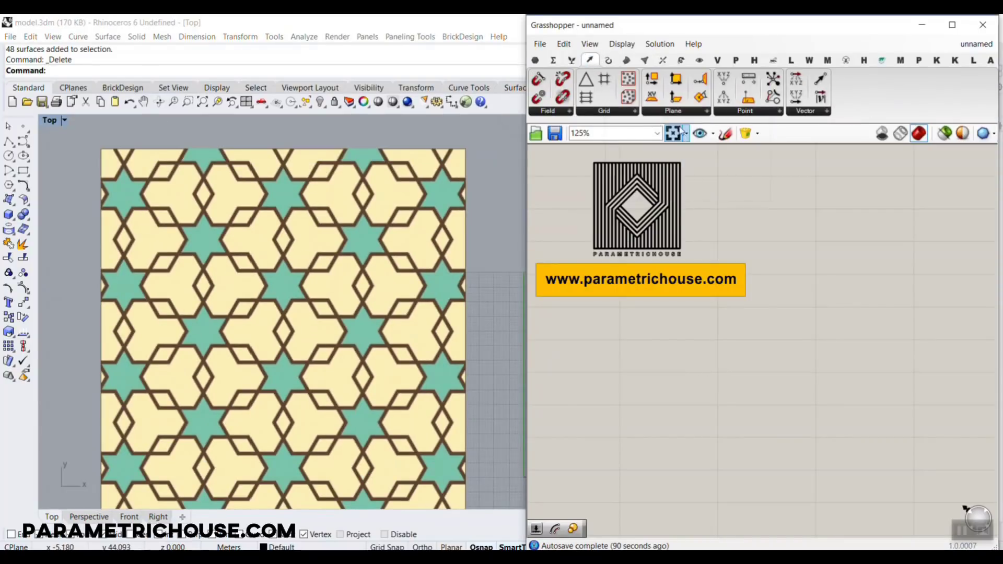
{"action": "left_click", "coordinate": [622, 111]}
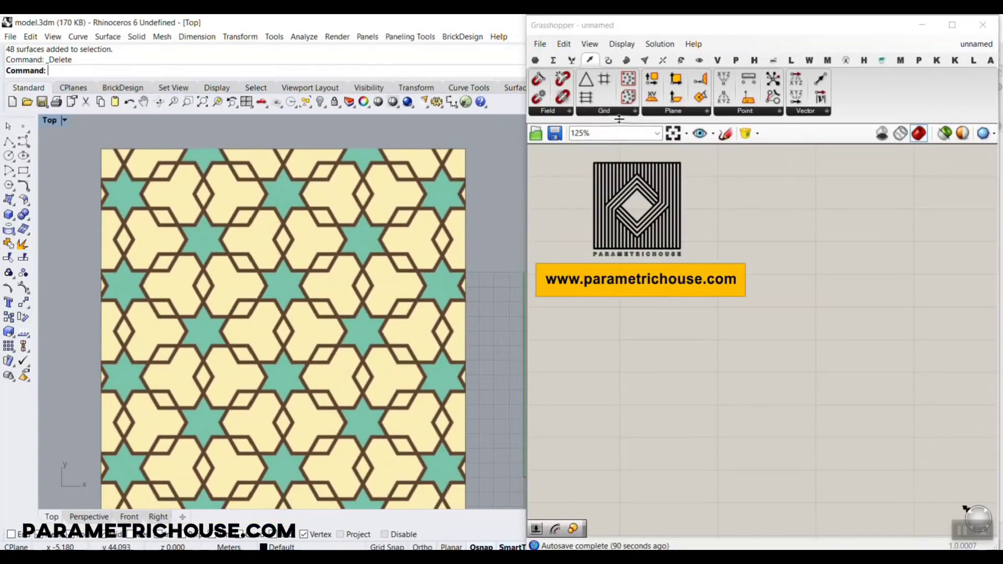
{"action": "left_click", "coordinate": [590, 19]}
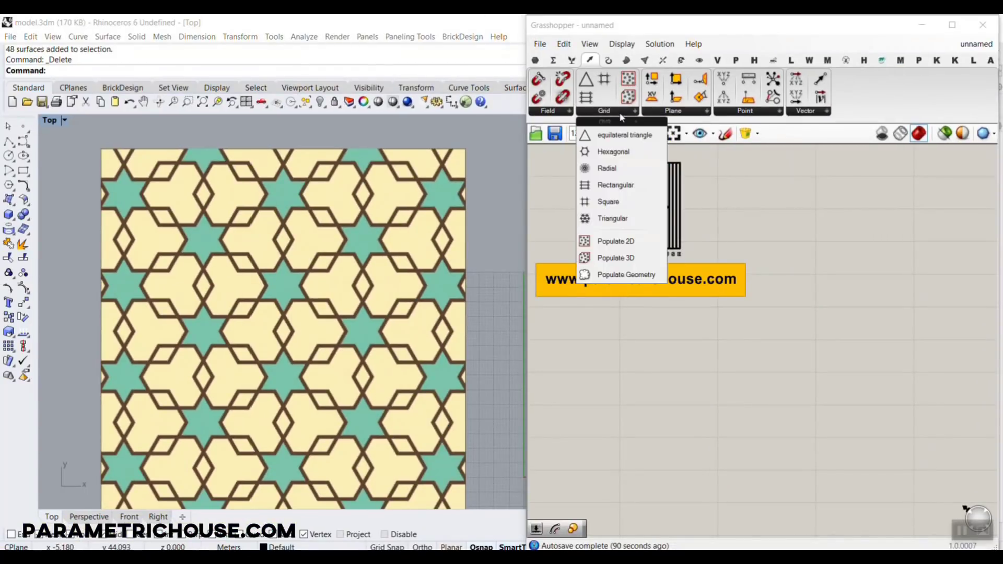
{"action": "left_click", "coordinate": [606, 151]}
{"action": "left_click", "coordinate": [846, 365]}
{"action": "right_click_drag", "start_coordinate": [821, 350], "coordinate": [679, 345]}
{"action": "scroll", "coordinate": [716, 365], "scroll_direction": "up", "scroll_amount": 2}
{"action": "left_click_drag", "start_coordinate": [706, 354], "coordinate": [793, 336]}
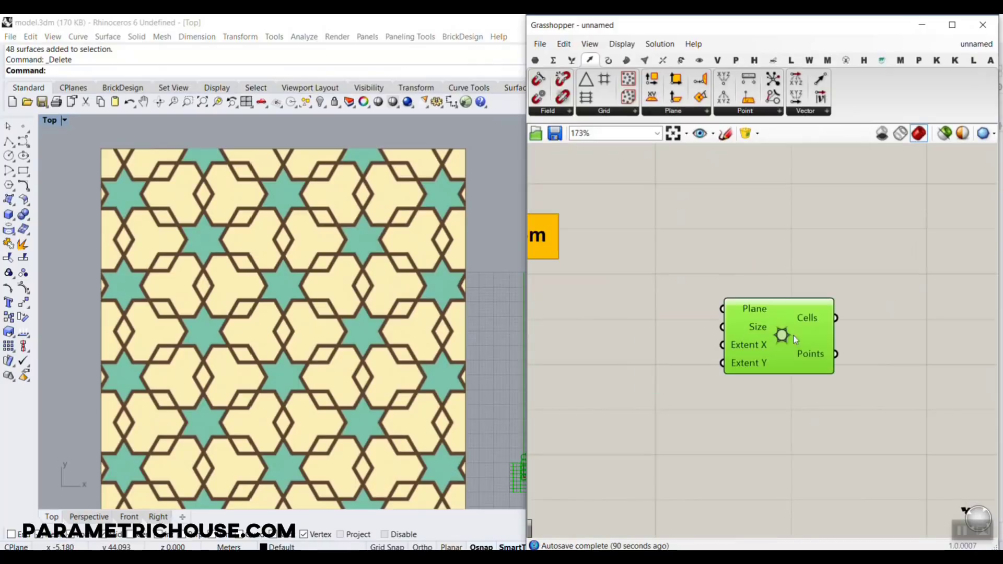
Step: Place the Bifocals utility on the canvas so that components carry name labels
{"action": "left_click", "coordinate": [534, 59]}
{"action": "left_click", "coordinate": [816, 84]}
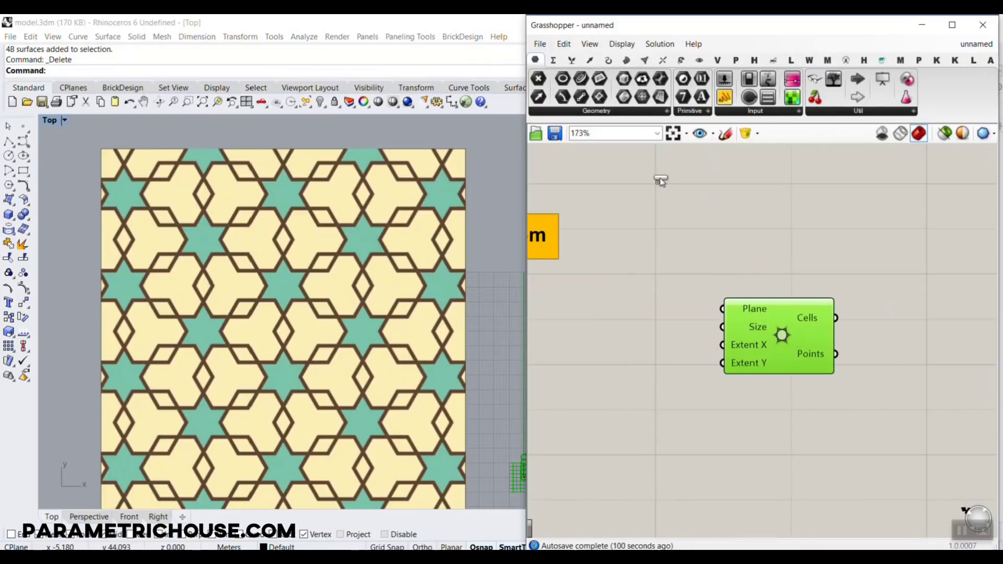
{"action": "left_click", "coordinate": [622, 196]}
{"action": "left_click", "coordinate": [744, 243]}
{"action": "mouse_move", "coordinate": [883, 155]}
{"action": "left_mouse_down"}
{"action": "mouse_move", "coordinate": [938, 58]}
{"action": "mouse_move", "coordinate": [950, 96]}
{"action": "left_mouse_up"}
{"action": "key", "text": "Escape"}
{"action": "right_click_drag", "start_coordinate": [759, 361], "coordinate": [749, 288]}
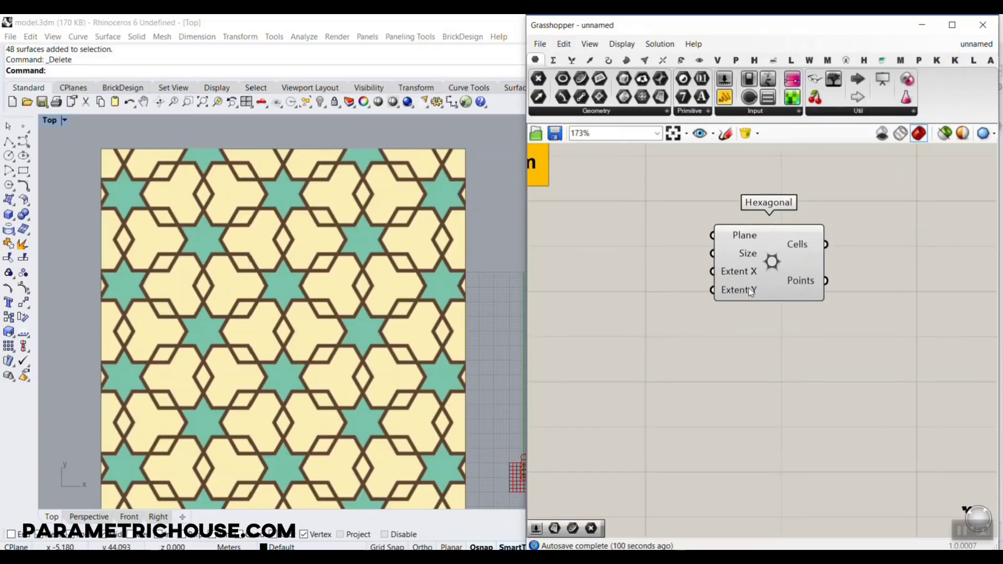
Step: Examine the available grid types, the data tree of the Cells output, and how the hexagons run in columns and rows
{"action": "right_click_drag", "start_coordinate": [413, 332], "coordinate": [223, 228]}
{"action": "scroll", "coordinate": [355, 364], "scroll_direction": "up", "scroll_amount": 8}
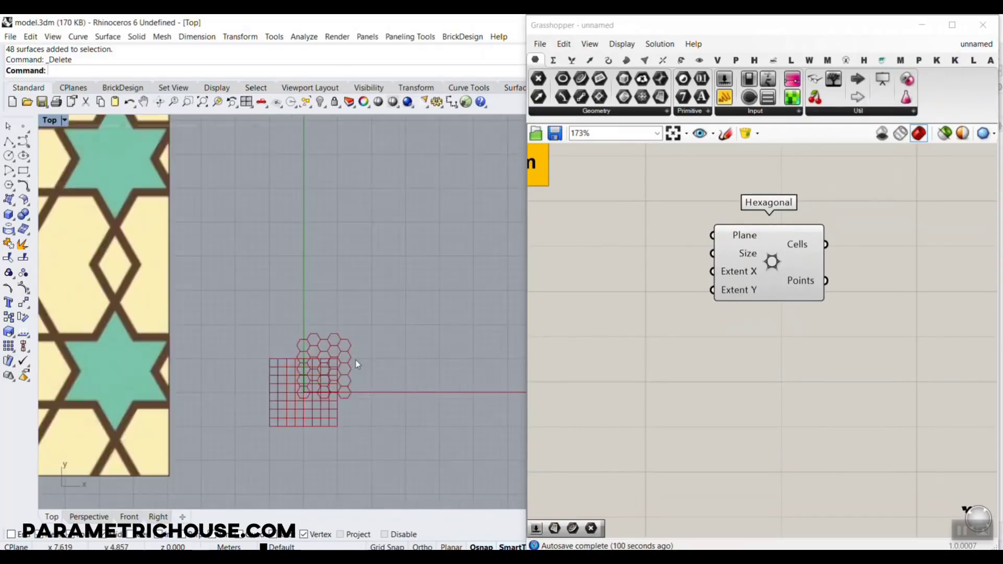
{"action": "left_click", "coordinate": [590, 60]}
{"action": "left_click", "coordinate": [611, 111]}
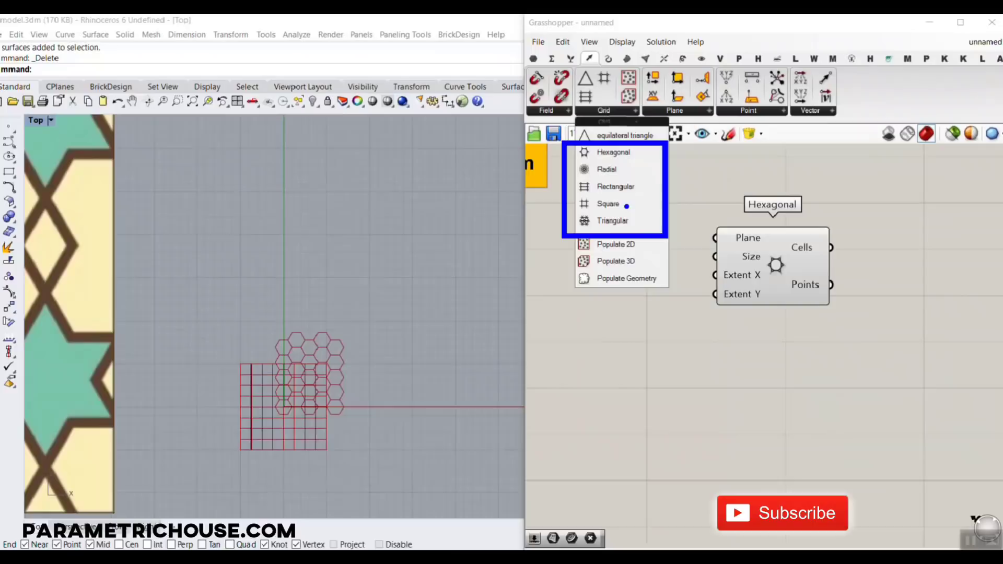
{"action": "mouse_move", "coordinate": [800, 246]}
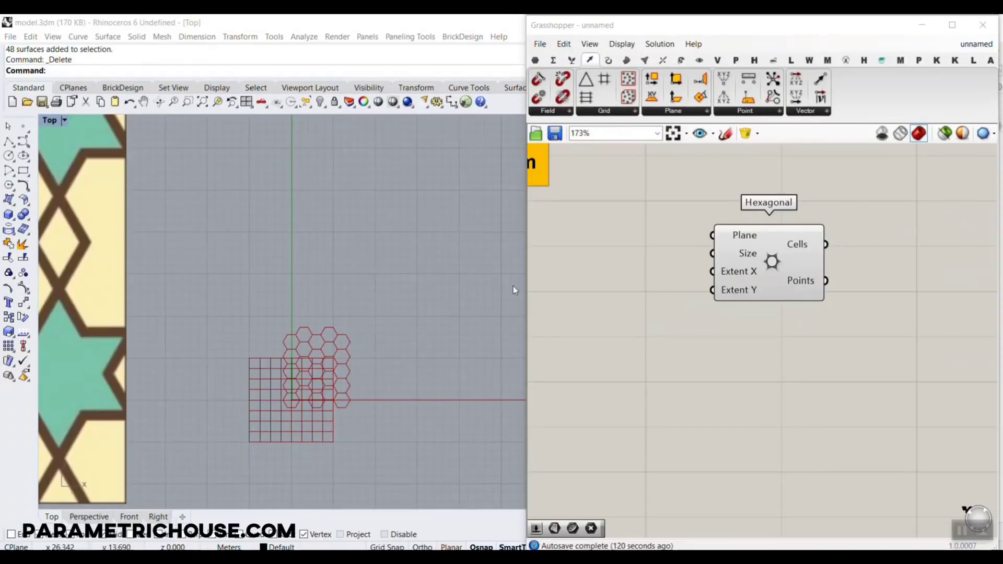
{"action": "scroll", "coordinate": [295, 413], "scroll_direction": "up", "scroll_amount": 5}
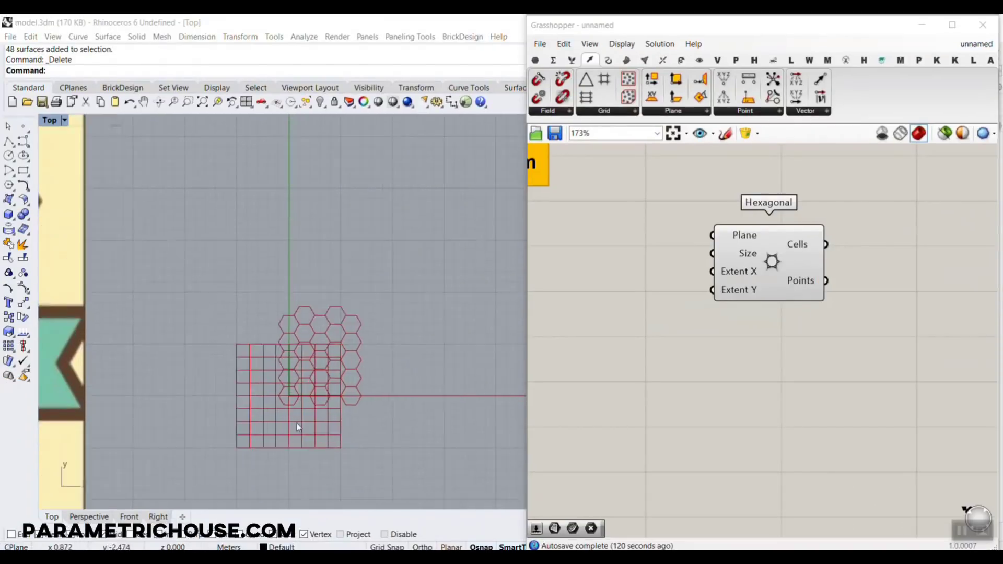
{"action": "left_click_drag", "start_coordinate": [282, 385], "coordinate": [285, 291]}
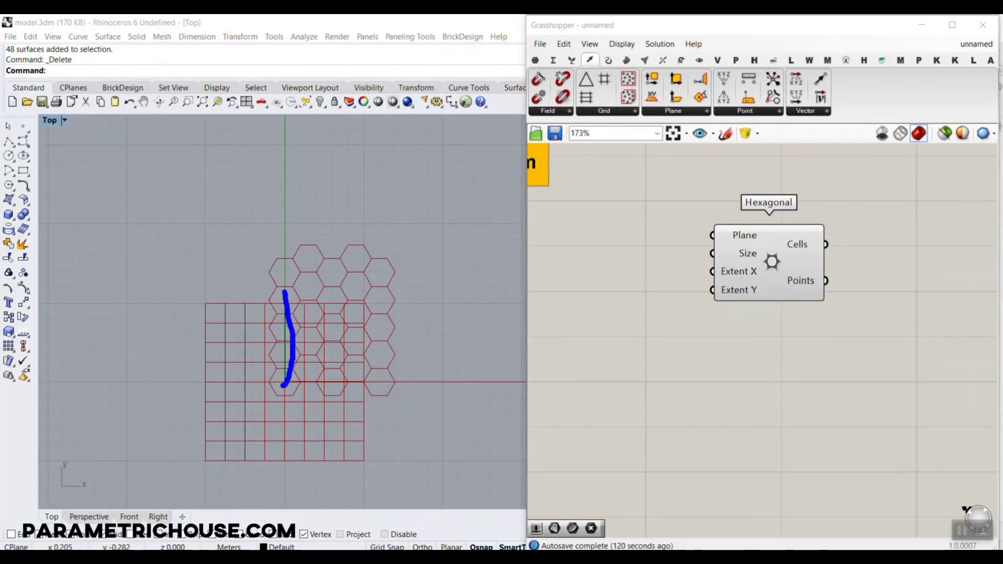
{"action": "key", "text": "e"}
{"action": "mouse_move", "coordinate": [284, 385]}
{"action": "left_mouse_down"}
{"action": "mouse_move", "coordinate": [320, 367]}
{"action": "mouse_move", "coordinate": [386, 382]}
{"action": "left_mouse_up"}
{"action": "key", "text": "Escape"}
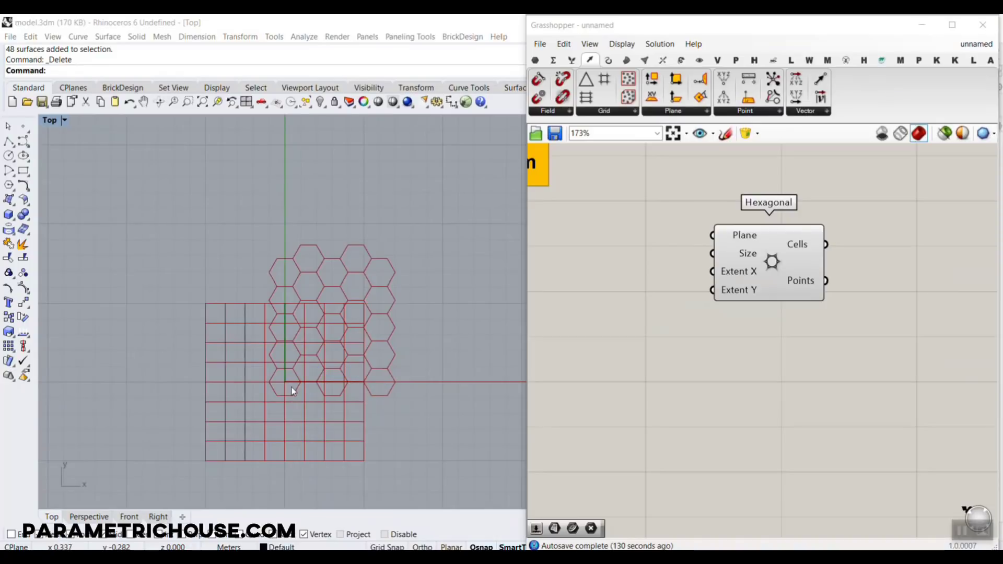
Step: Flatten the Cells output of the Hexagonal component and move the component slightly down the canvas
{"action": "right_click", "coordinate": [811, 246]}
{"action": "left_click", "coordinate": [831, 291]}
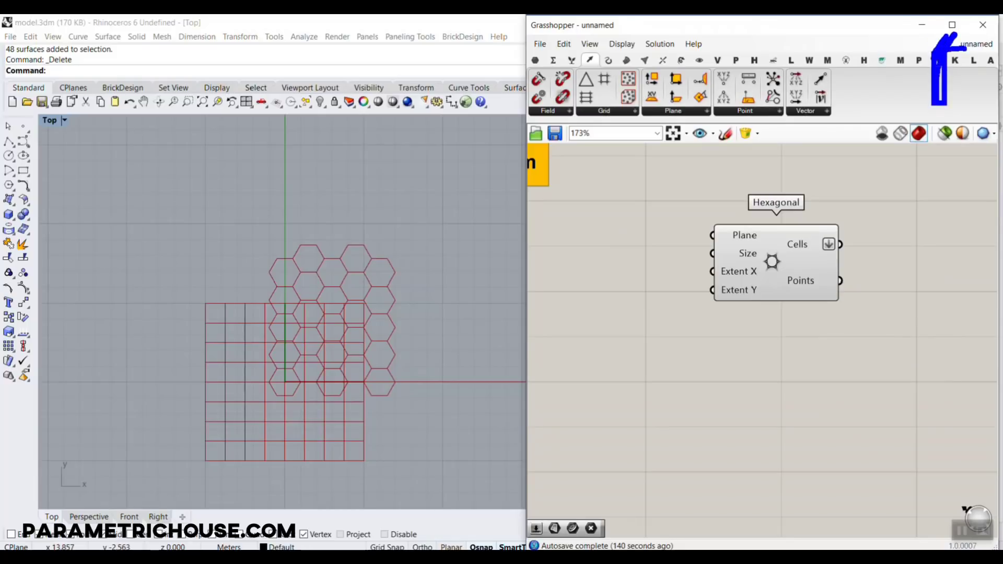
{"action": "left_click_drag", "start_coordinate": [791, 256], "coordinate": [791, 313]}
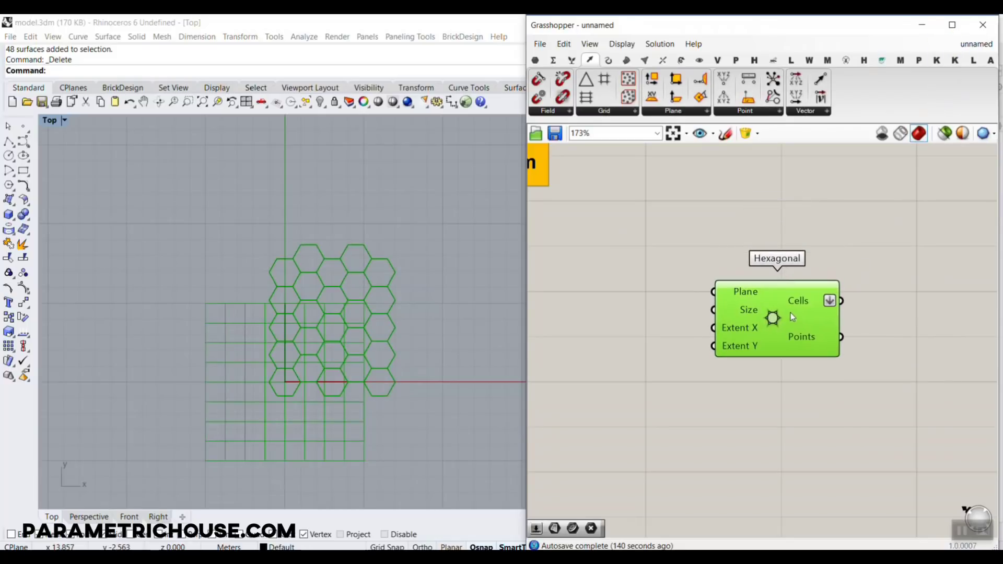
Step: Extract the Hexagonal component's Plane input as a separate parameter, turn off its preview and place it above the other inputs
{"action": "right_click", "coordinate": [736, 291]}
{"action": "left_click", "coordinate": [779, 481]}
{"action": "right_click", "coordinate": [643, 292]}
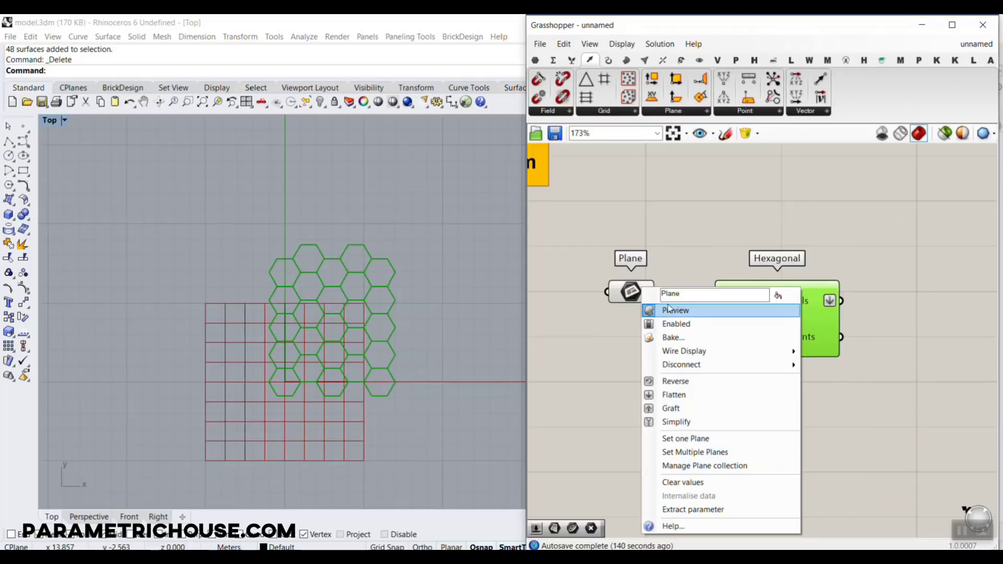
{"action": "left_click_drag", "start_coordinate": [633, 291], "coordinate": [650, 247]}
Step: Create a number slider with the value 12.5 and connect it to the Size input of the Hexagonal component
{"action": "left_click", "coordinate": [598, 316]}
{"action": "double_click", "coordinate": [598, 316]}
{"action": "type", "text": "12"}
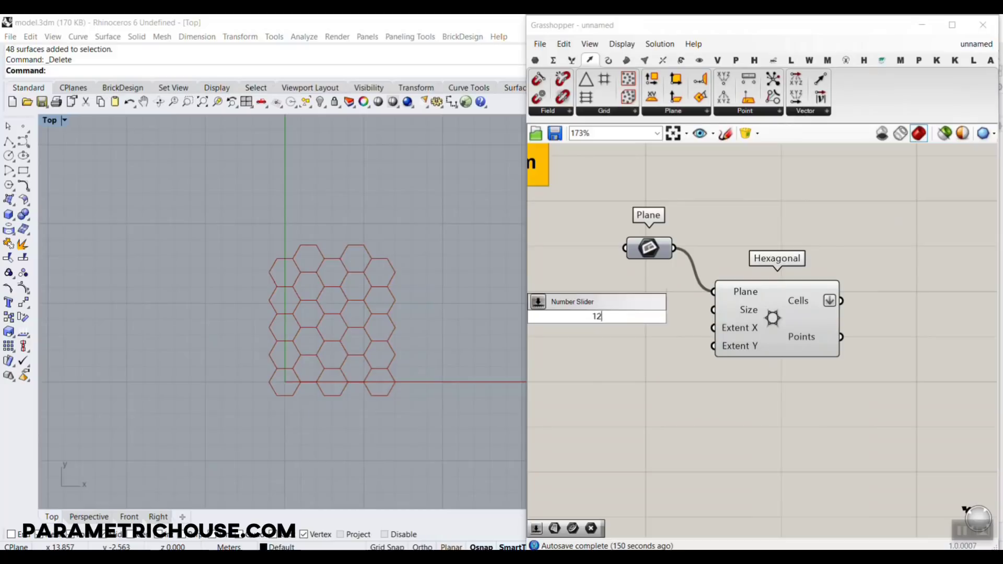
{"action": "type", "text": ".5"}
{"action": "key", "text": "Return"}
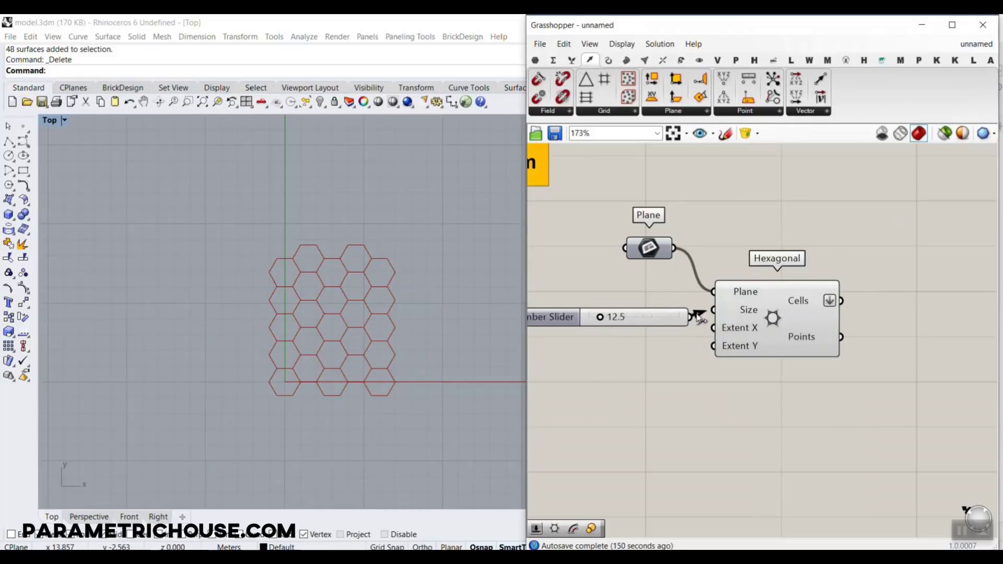
{"action": "left_click_drag", "start_coordinate": [697, 317], "coordinate": [713, 309]}
{"action": "scroll", "coordinate": [410, 316], "scroll_direction": "down", "scroll_amount": 5}
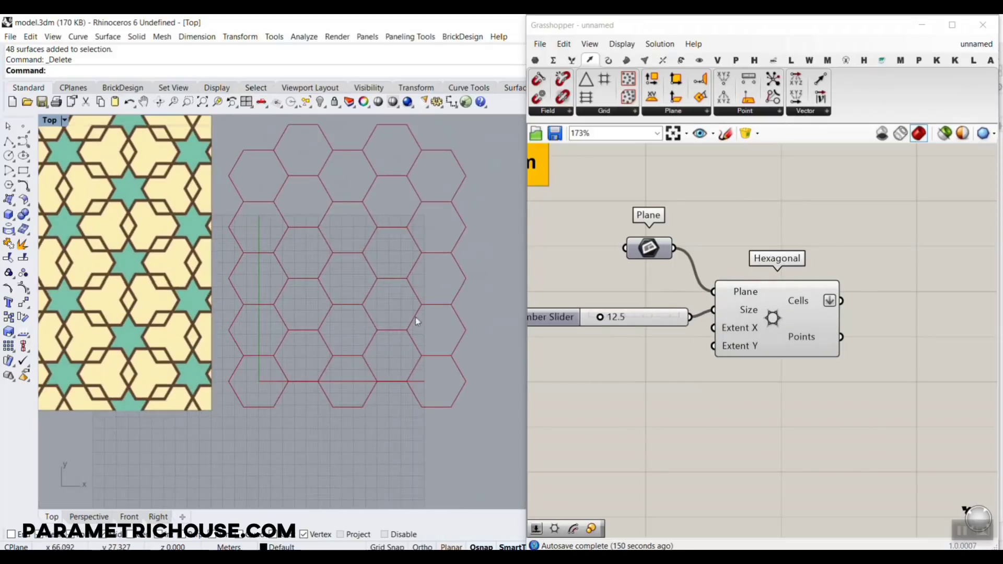
Step: Create two number sliders with the value 8 and connect them to the Extent X and Extent Y inputs
{"action": "scroll", "coordinate": [639, 344], "scroll_direction": "up", "scroll_amount": 2}
{"action": "double_click", "coordinate": [604, 349]}
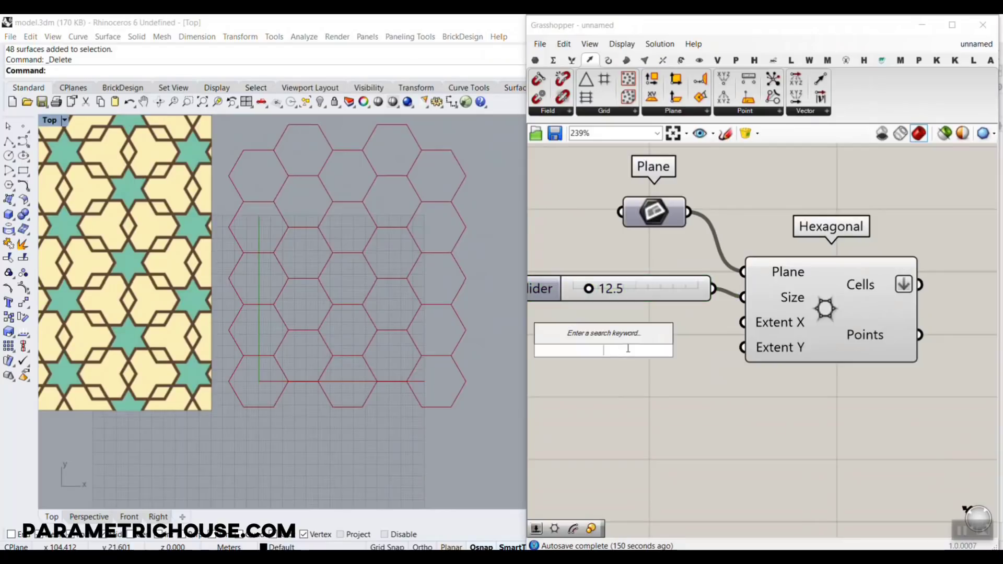
{"action": "type", "text": "8"}
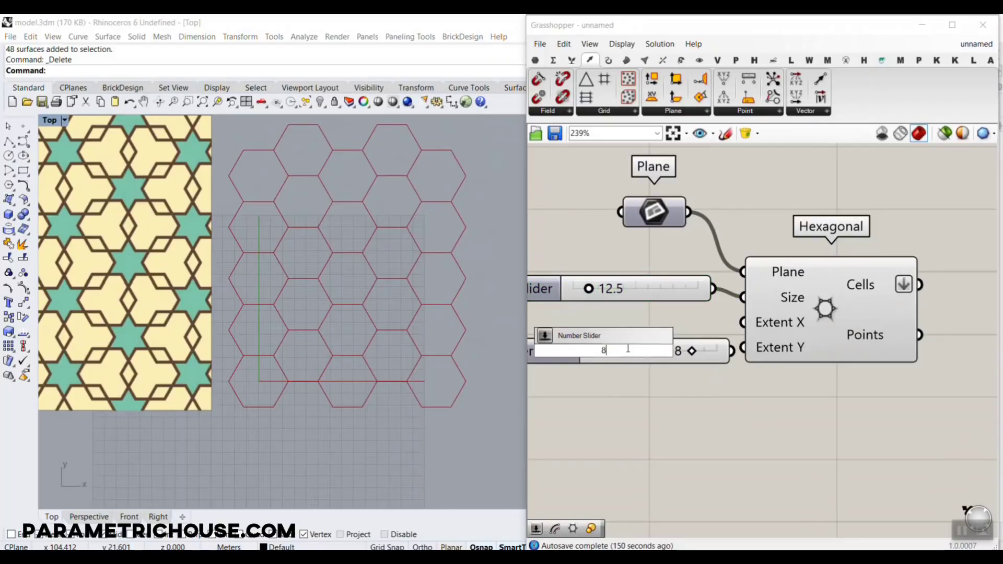
{"action": "key", "text": "Return"}
{"action": "left_click_drag", "start_coordinate": [635, 344], "coordinate": [650, 360]}
{"action": "left_click_drag", "start_coordinate": [724, 325], "coordinate": [743, 323]}
{"action": "left_click_drag", "start_coordinate": [726, 365], "coordinate": [743, 347]}
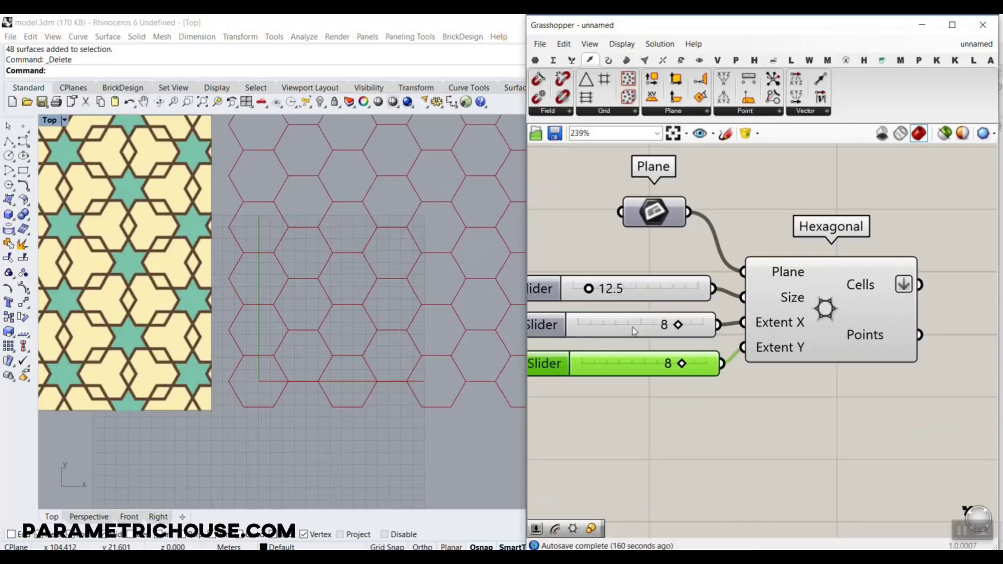
Step: Set the Extent Y slider to 6 and compare the hexagonal grid with the reference pattern
{"action": "scroll", "coordinate": [336, 347], "scroll_direction": "down", "scroll_amount": 5}
{"action": "mouse_move", "coordinate": [678, 325]}
{"action": "left_mouse_down"}
{"action": "mouse_move", "coordinate": [641, 325]}
{"action": "mouse_move", "coordinate": [678, 325]}
{"action": "left_mouse_up"}
{"action": "left_click_drag", "start_coordinate": [682, 363], "coordinate": [655, 365]}
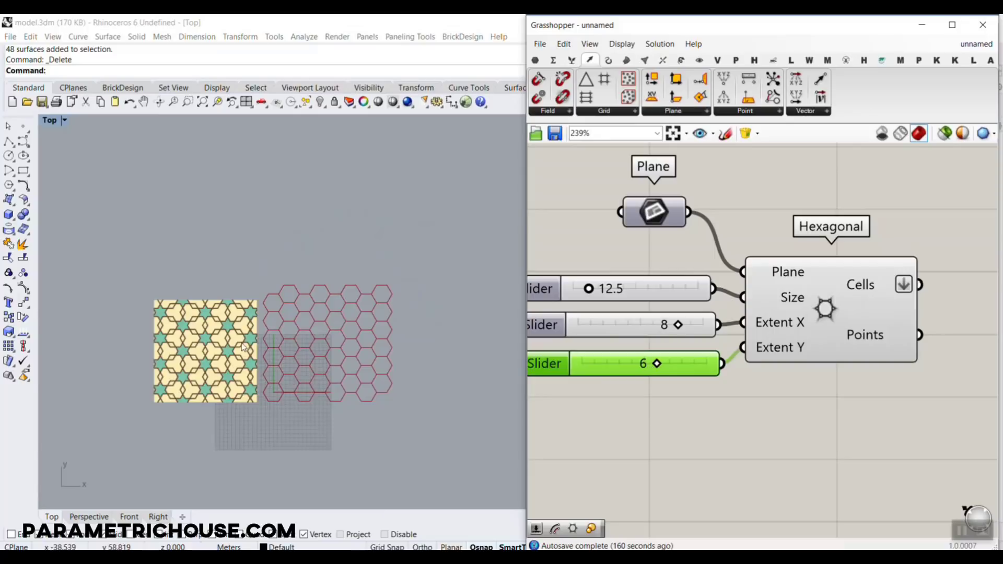
{"action": "scroll", "coordinate": [319, 344], "scroll_direction": "up", "scroll_amount": 5}
Step: Add an Explode component beside the Hexagonal component and feed its Curve input from the flattened Cells output
{"action": "right_click_drag", "start_coordinate": [796, 318], "coordinate": [665, 318]}
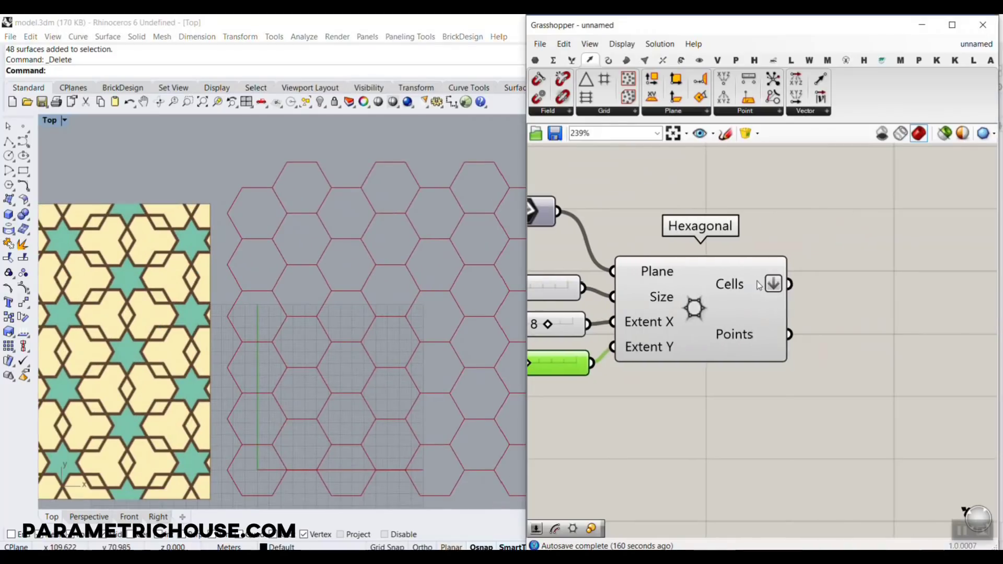
{"action": "scroll", "coordinate": [308, 313], "scroll_direction": "up", "scroll_amount": 3}
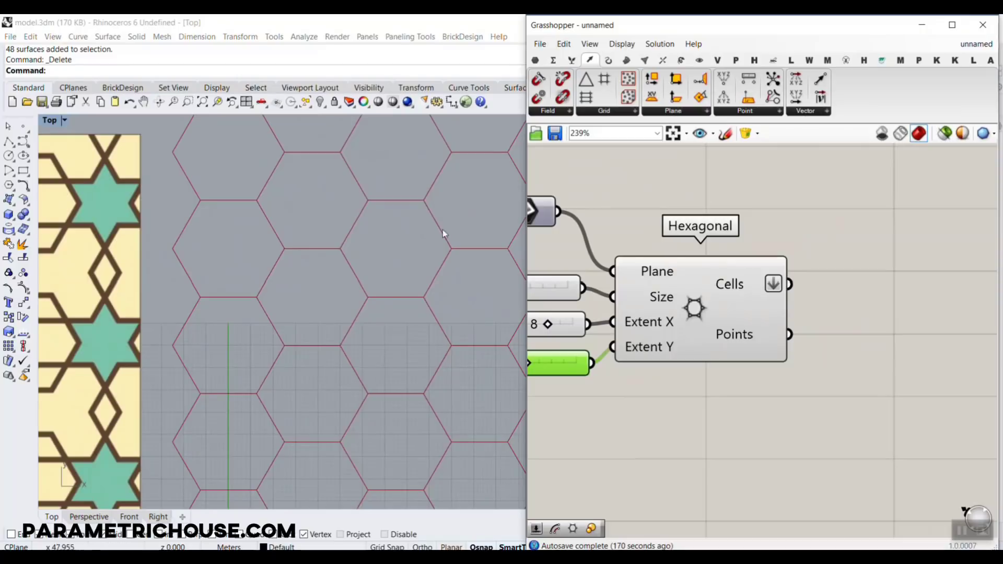
{"action": "right_click_drag", "start_coordinate": [825, 232], "coordinate": [793, 252]}
{"action": "left_click", "coordinate": [782, 245]}
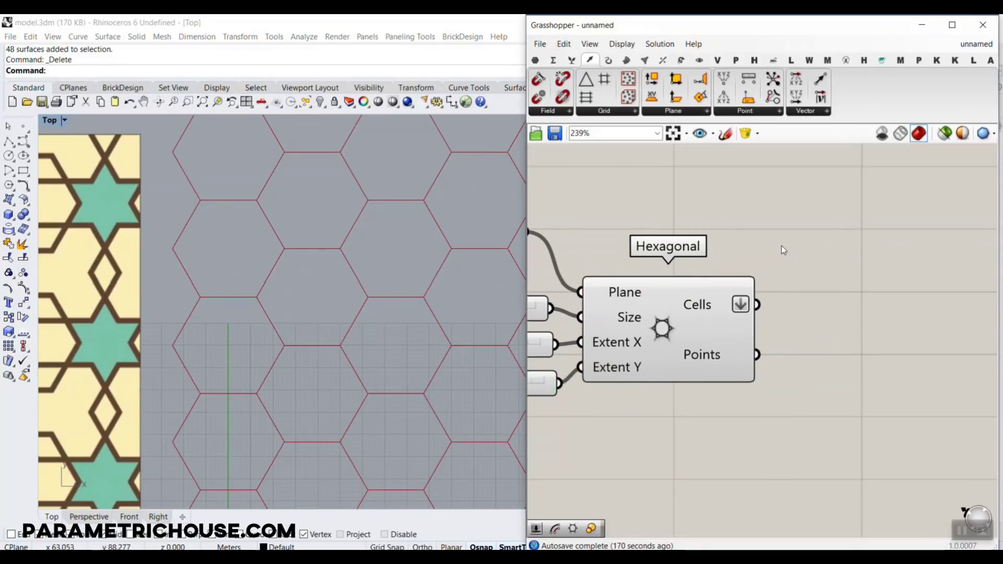
{"action": "left_click", "coordinate": [609, 61]}
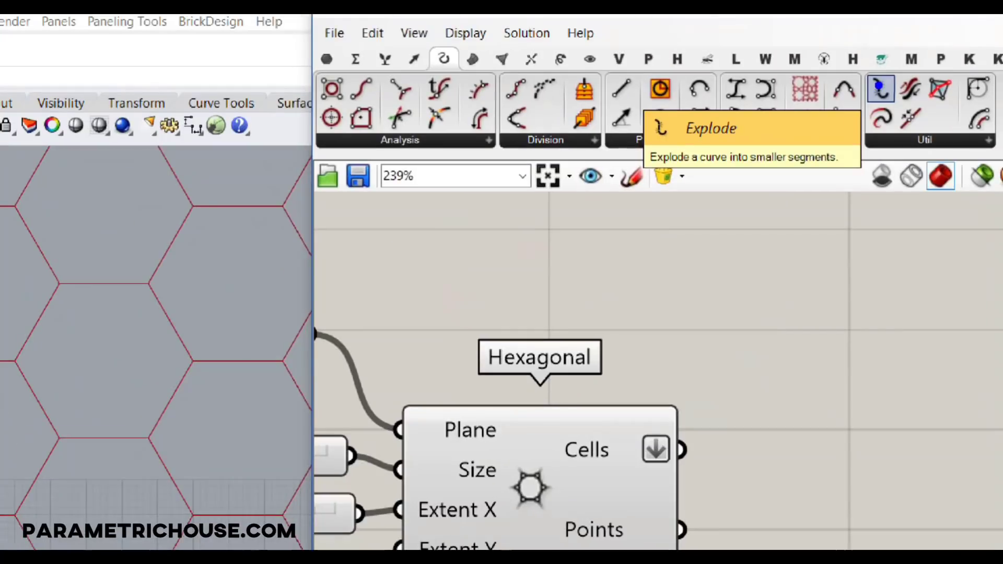
{"action": "left_click", "coordinate": [880, 88]}
{"action": "left_click", "coordinate": [924, 469]}
{"action": "right_click_drag", "start_coordinate": [699, 471], "coordinate": [601, 421]}
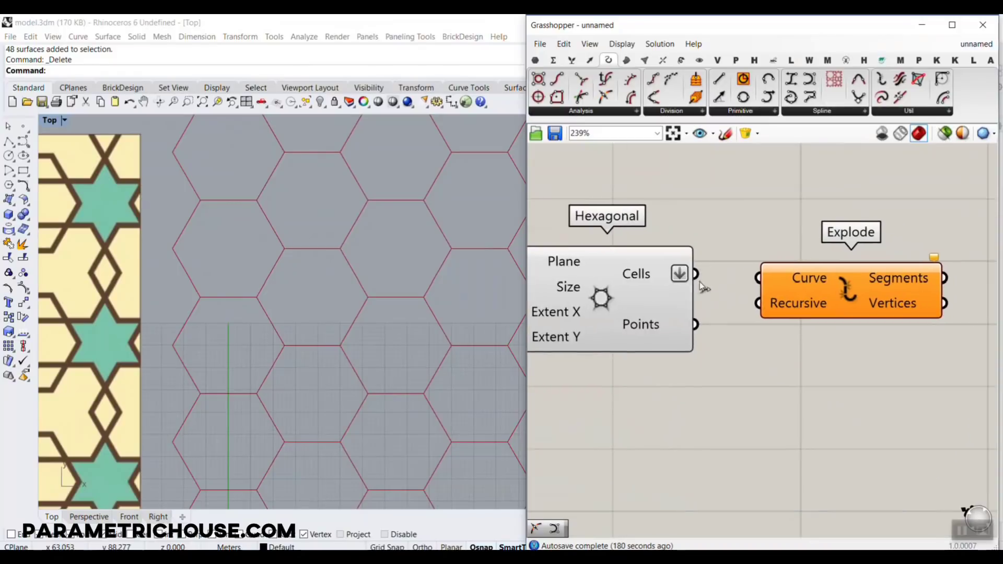
{"action": "left_click_drag", "start_coordinate": [581, 400], "coordinate": [685, 407]}
{"action": "right_click_drag", "start_coordinate": [859, 327], "coordinate": [753, 275]}
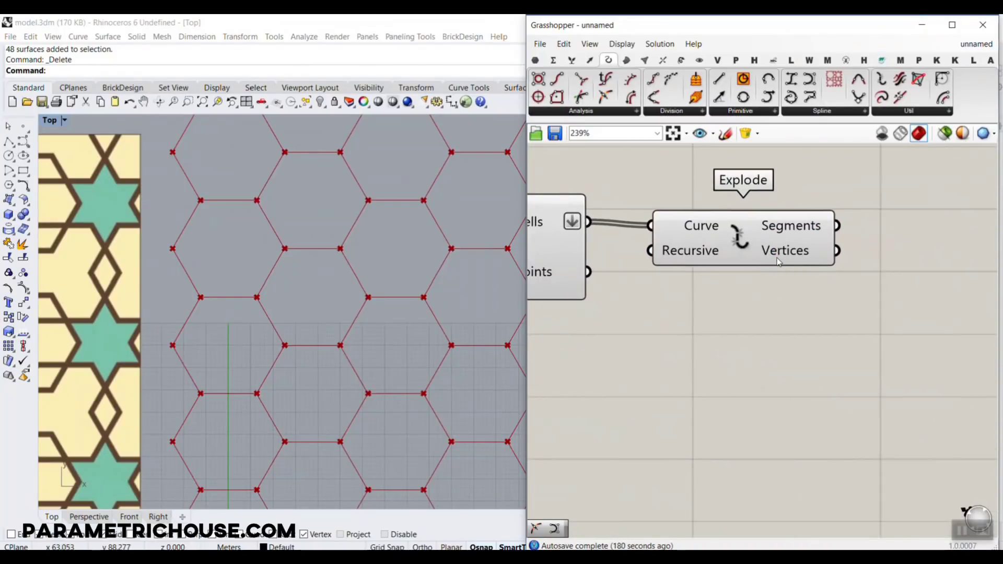
{"action": "left_click_drag", "start_coordinate": [783, 256], "coordinate": [779, 318]}
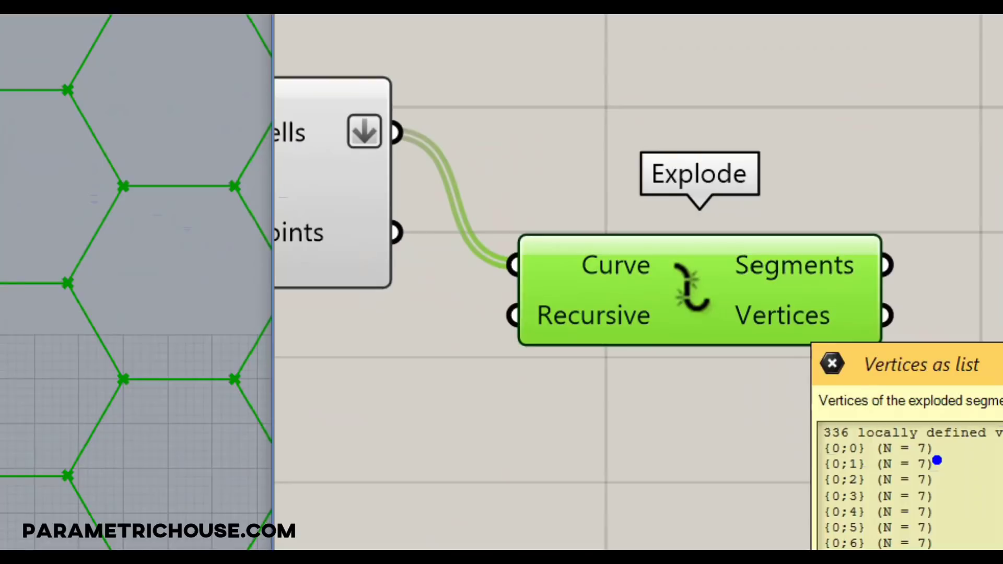
Step: Examine the Vertices output of Explode, comparing the number of points per branch with the corners of one hexagon
{"action": "mouse_move", "coordinate": [938, 460]}
{"action": "left_mouse_down"}
{"action": "mouse_move", "coordinate": [851, 461]}
{"action": "mouse_move", "coordinate": [812, 428]}
{"action": "mouse_move", "coordinate": [961, 426]}
{"action": "mouse_move", "coordinate": [959, 448]}
{"action": "left_mouse_up"}
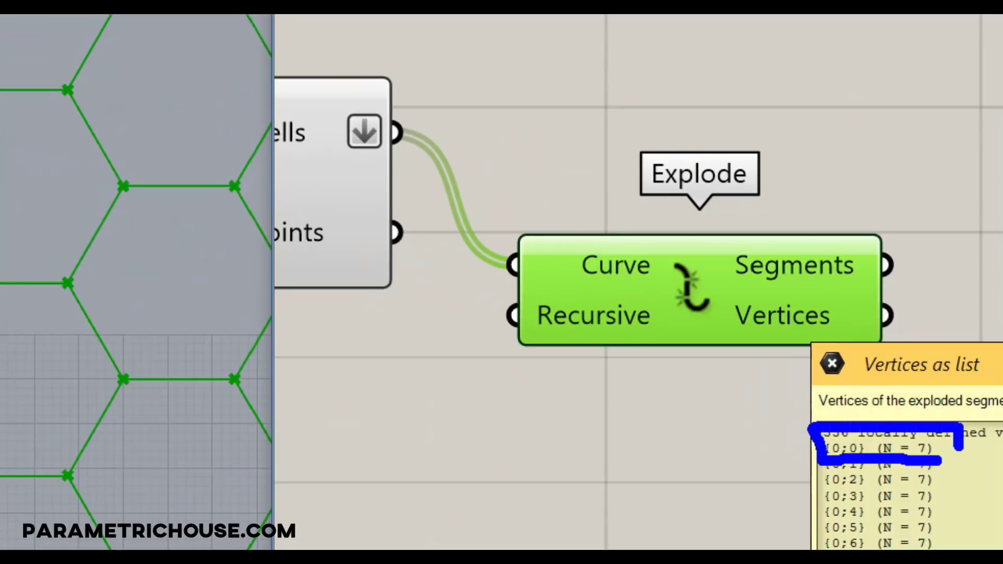
{"action": "left_click", "coordinate": [121, 379]}
{"action": "left_click_drag", "start_coordinate": [65, 283], "coordinate": [65, 271]}
{"action": "left_click_drag", "start_coordinate": [117, 192], "coordinate": [123, 187]}
{"action": "left_click", "coordinate": [305, 276]}
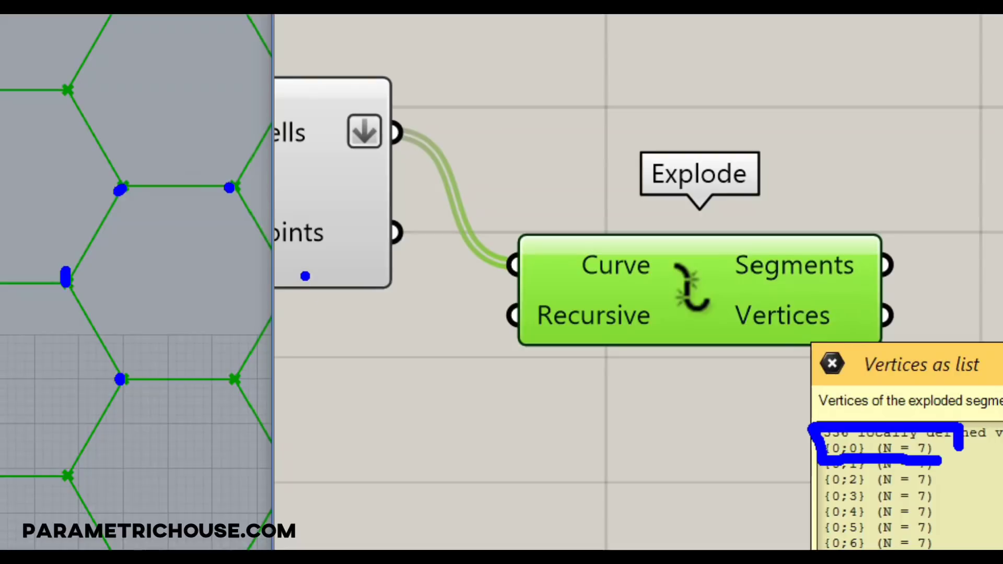
{"action": "left_click", "coordinate": [235, 381]}
{"action": "mouse_move", "coordinate": [229, 371]}
{"action": "left_mouse_down"}
{"action": "mouse_move", "coordinate": [160, 339]}
{"action": "mouse_move", "coordinate": [131, 372]}
{"action": "mouse_move", "coordinate": [165, 365]}
{"action": "left_mouse_up"}
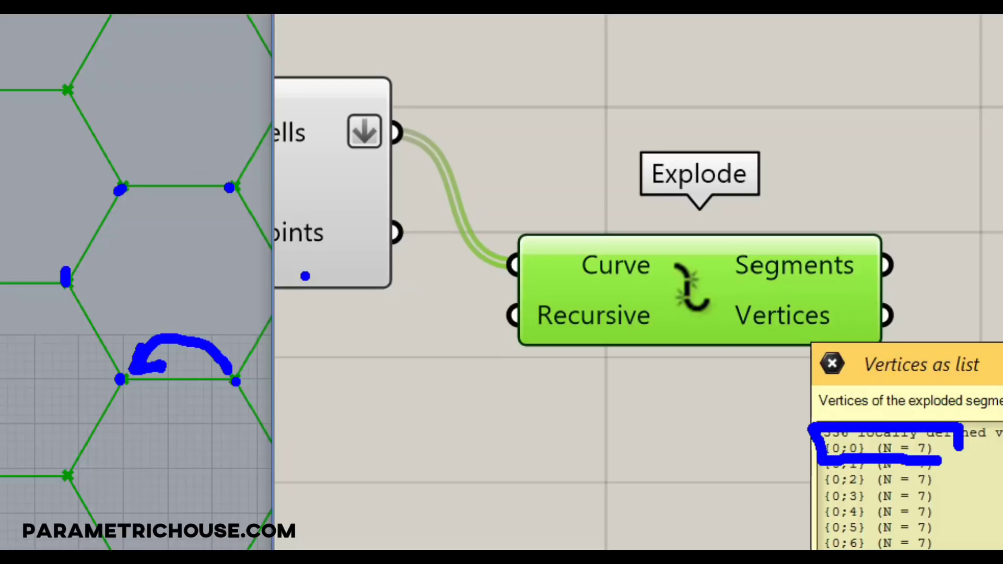
{"action": "mouse_move", "coordinate": [857, 295]}
{"action": "left_mouse_down"}
{"action": "mouse_move", "coordinate": [833, 328]}
{"action": "mouse_move", "coordinate": [870, 327]}
{"action": "left_mouse_up"}
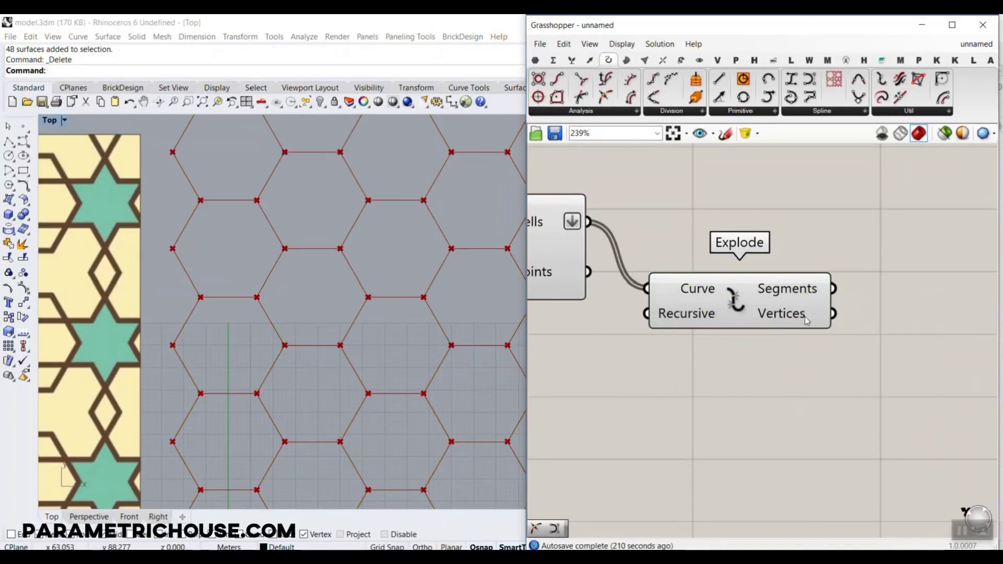
Step: Flatten the Vertices output of the Explode component into a single list
{"action": "right_click", "coordinate": [807, 315]}
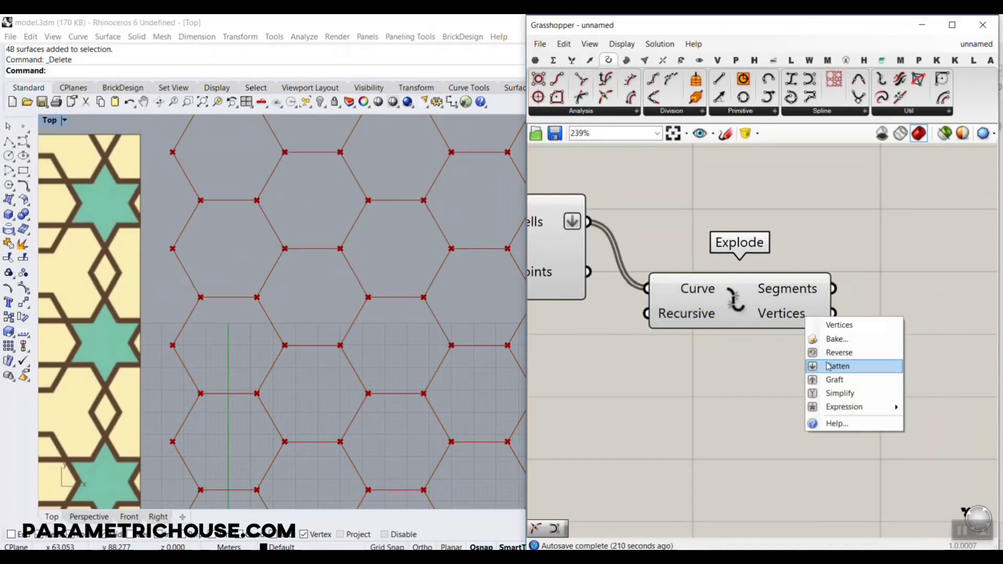
{"action": "left_click", "coordinate": [828, 367]}
{"action": "mouse_move", "coordinate": [794, 325]}
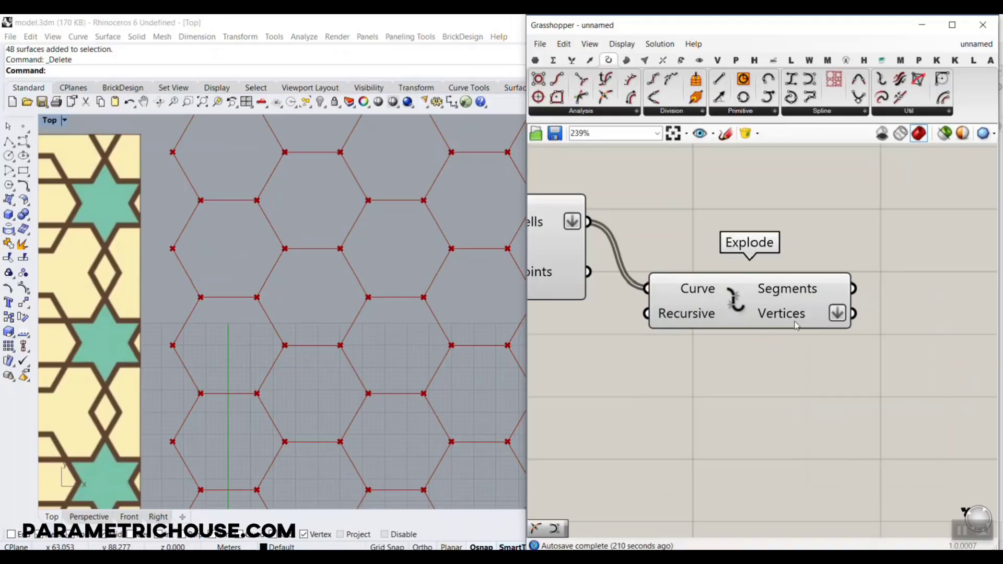
Step: Add a Cull Duplicates component beside Explode and feed its Points input from the flattened Vertices output
{"action": "left_click", "coordinate": [591, 61]}
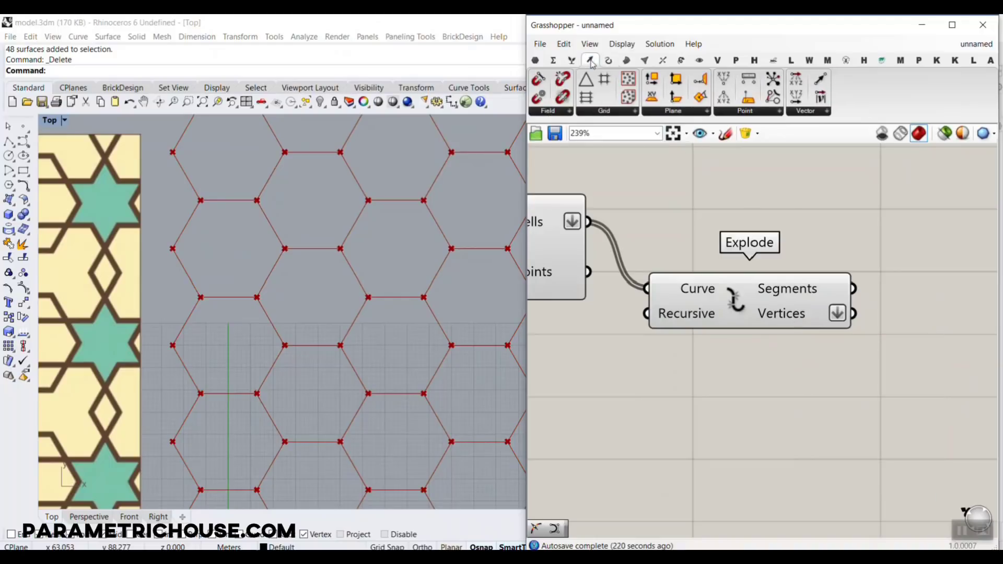
{"action": "left_click", "coordinate": [757, 110]}
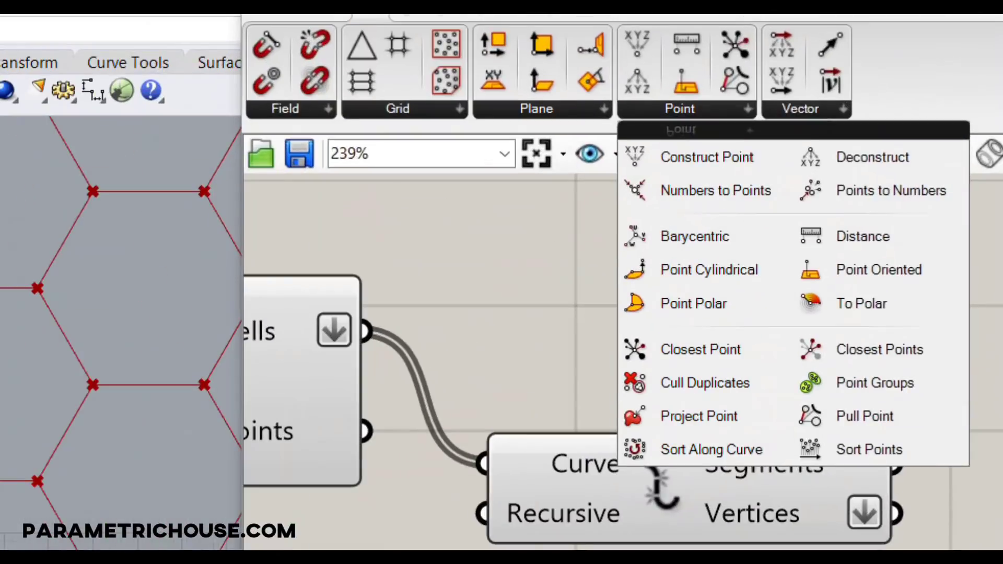
{"action": "left_click_drag", "start_coordinate": [700, 240], "coordinate": [791, 261], "text": "ctrl"}
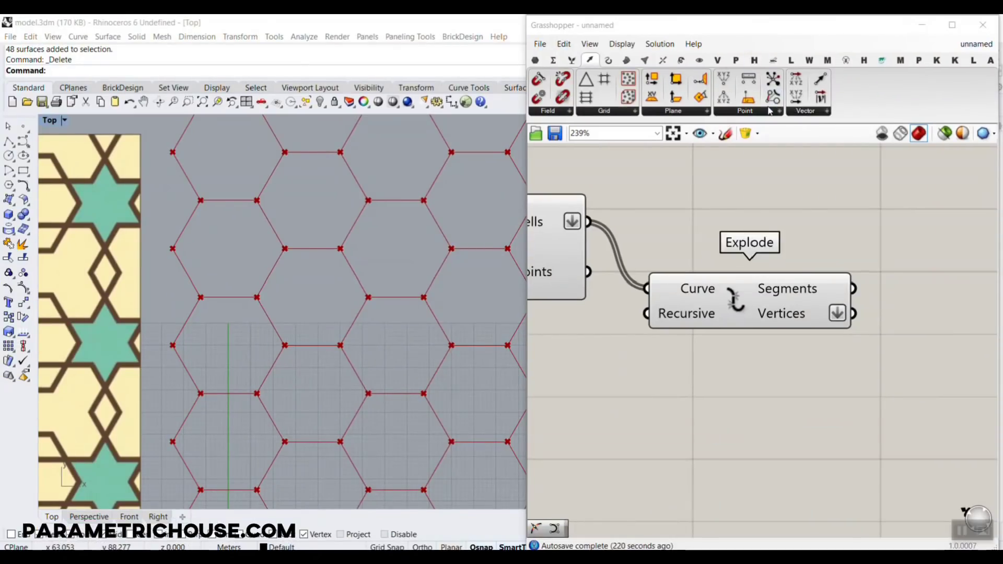
{"action": "left_click", "coordinate": [768, 110]}
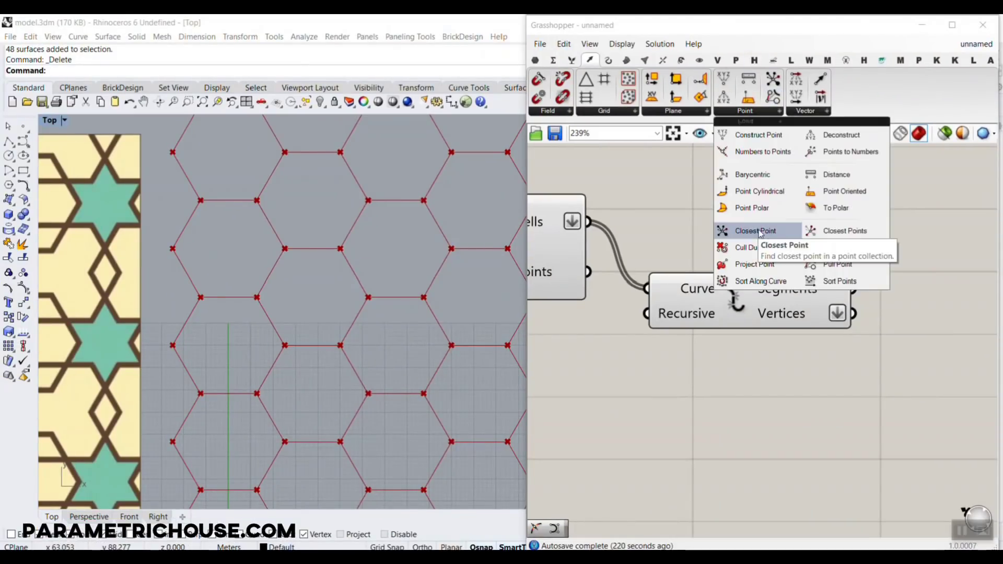
{"action": "left_click", "coordinate": [759, 247]}
{"action": "left_click", "coordinate": [904, 355]}
{"action": "right_click_drag", "start_coordinate": [873, 345], "coordinate": [746, 307]}
{"action": "left_click_drag", "start_coordinate": [745, 307], "coordinate": [830, 322]}
{"action": "left_click_drag", "start_coordinate": [725, 274], "coordinate": [773, 324]}
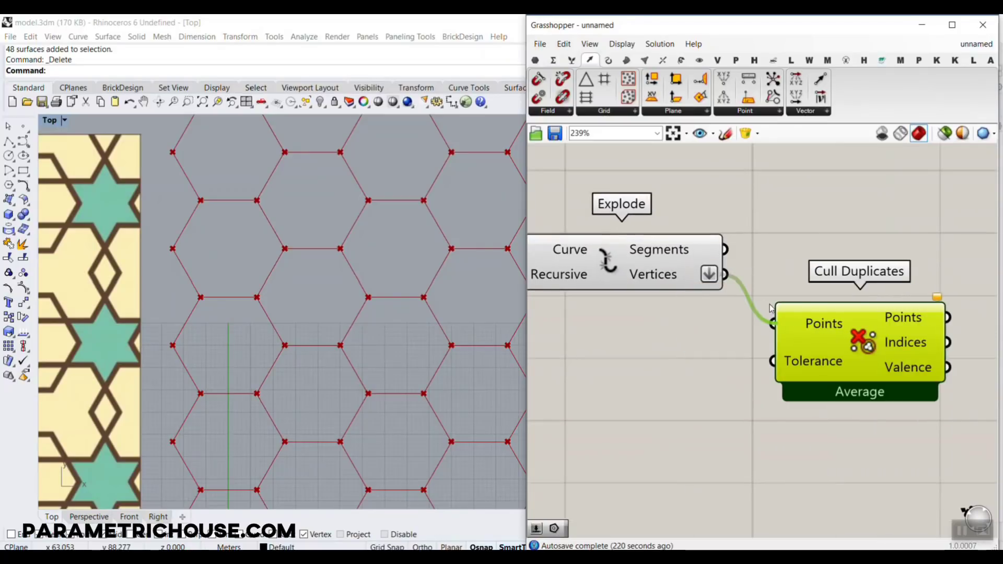
{"action": "mouse_move", "coordinate": [678, 284]}
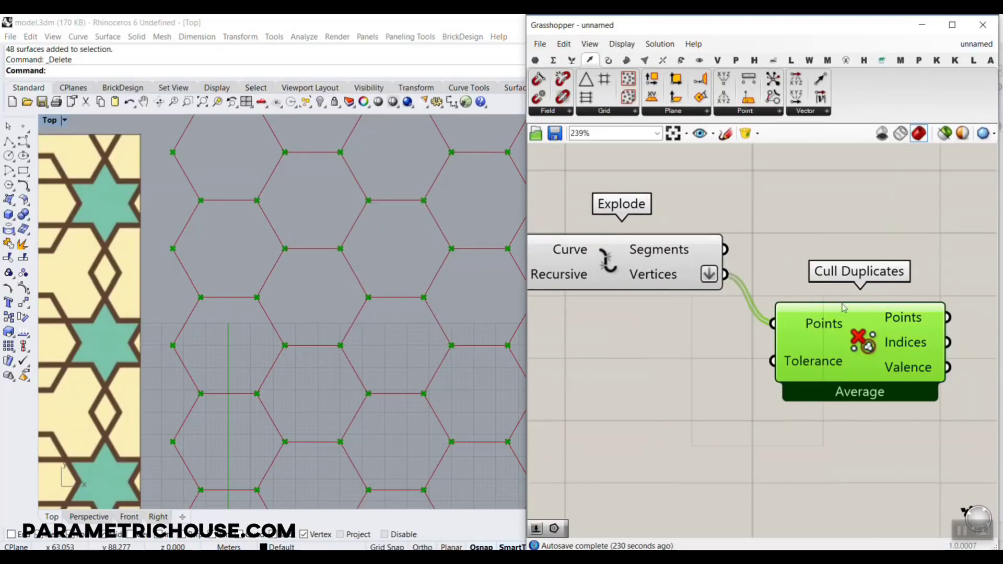
{"action": "mouse_move", "coordinate": [909, 319]}
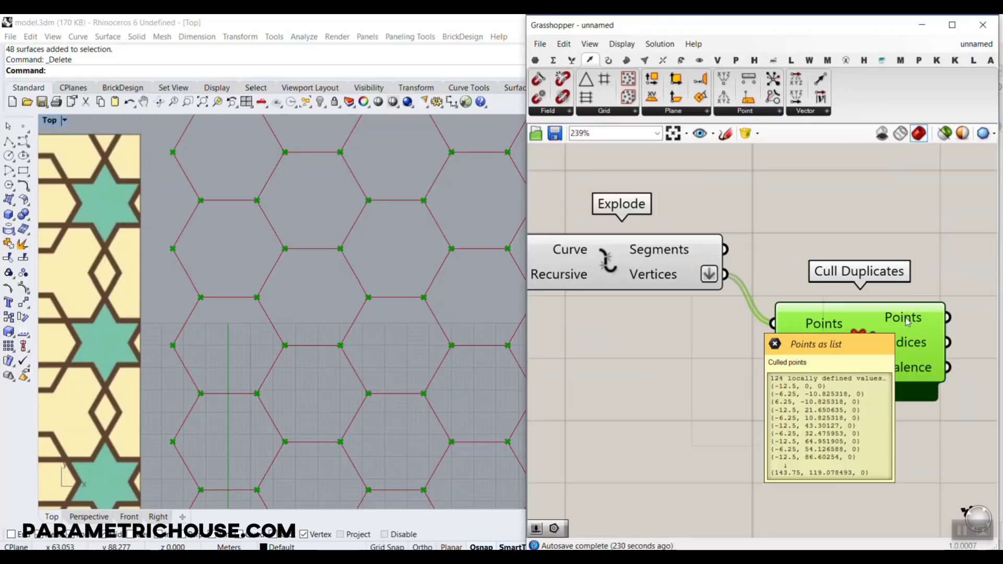
Step: Align the Explode and Cull Duplicates components in a row with the Hexagonal component so their wires run straight
{"action": "scroll", "coordinate": [907, 321], "scroll_direction": "down", "scroll_amount": 5}
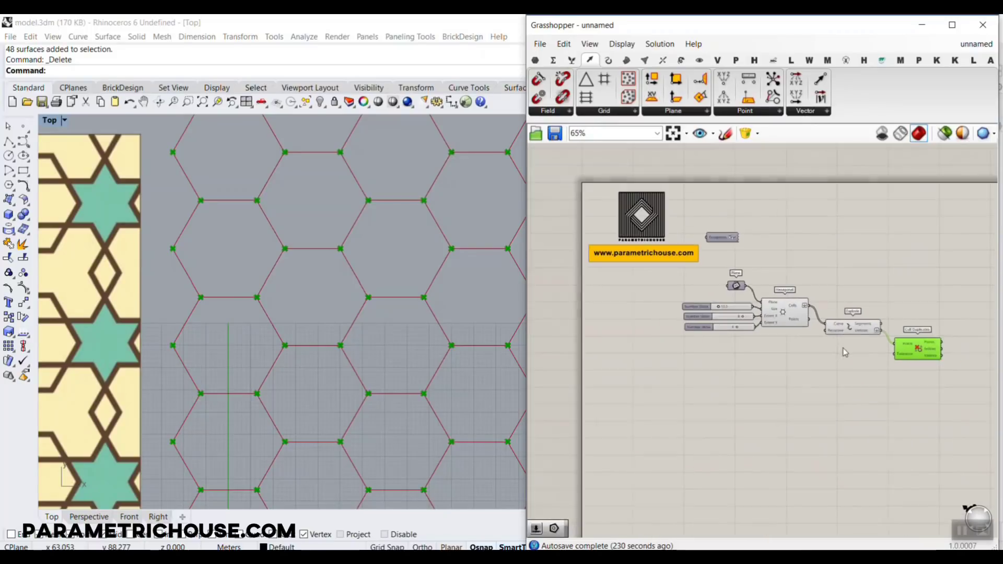
{"action": "scroll", "coordinate": [917, 349], "scroll_direction": "up", "scroll_amount": 3}
{"action": "left_click_drag", "start_coordinate": [935, 395], "coordinate": [804, 295]}
{"action": "left_click_drag", "start_coordinate": [807, 303], "coordinate": [798, 272]}
{"action": "left_click", "coordinate": [804, 332]}
{"action": "left_click_drag", "start_coordinate": [905, 292], "coordinate": [905, 285]}
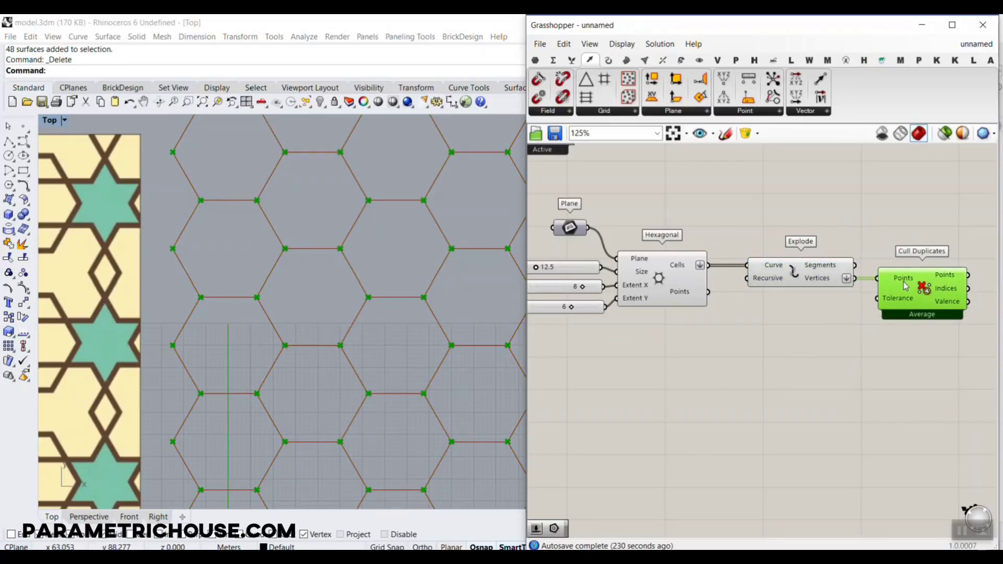
Step: Turn off the preview of the Hexagonal and Explode components
{"action": "left_click_drag", "start_coordinate": [820, 354], "coordinate": [633, 233]}
{"action": "right_click", "coordinate": [725, 173]}
{"action": "left_click", "coordinate": [741, 193]}
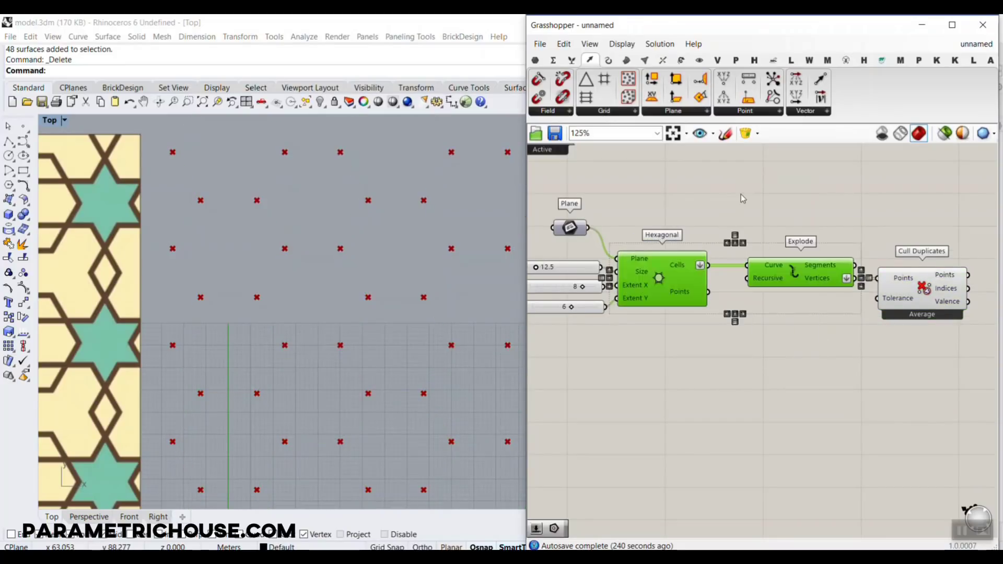
{"action": "left_click", "coordinate": [804, 225]}
{"action": "right_click_drag", "start_coordinate": [814, 234], "coordinate": [723, 234]}
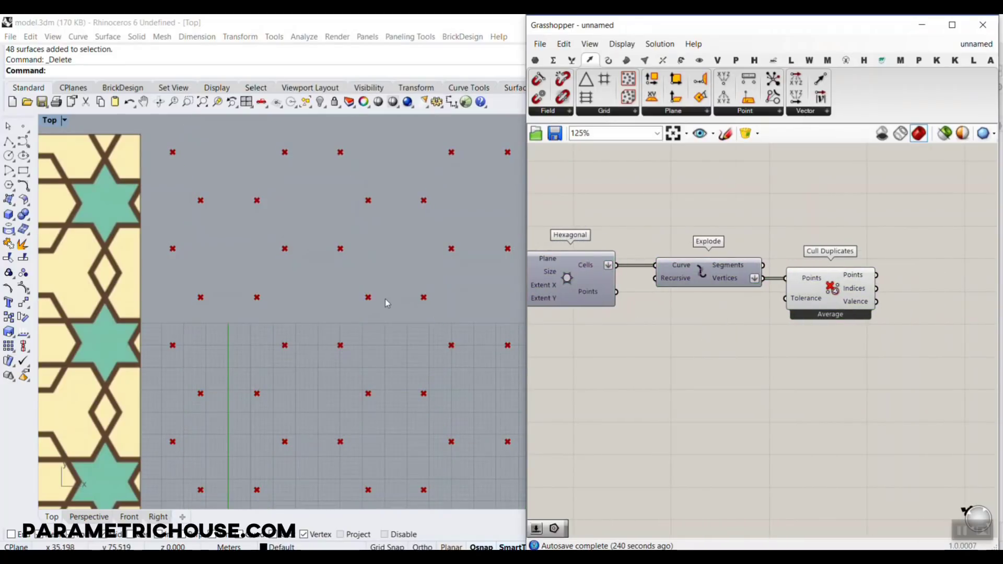
Step: Add a Polygon component beside Cull Duplicates and feed its Plane input from the culled Points output
{"action": "scroll", "coordinate": [859, 278], "scroll_direction": "up", "scroll_amount": 4}
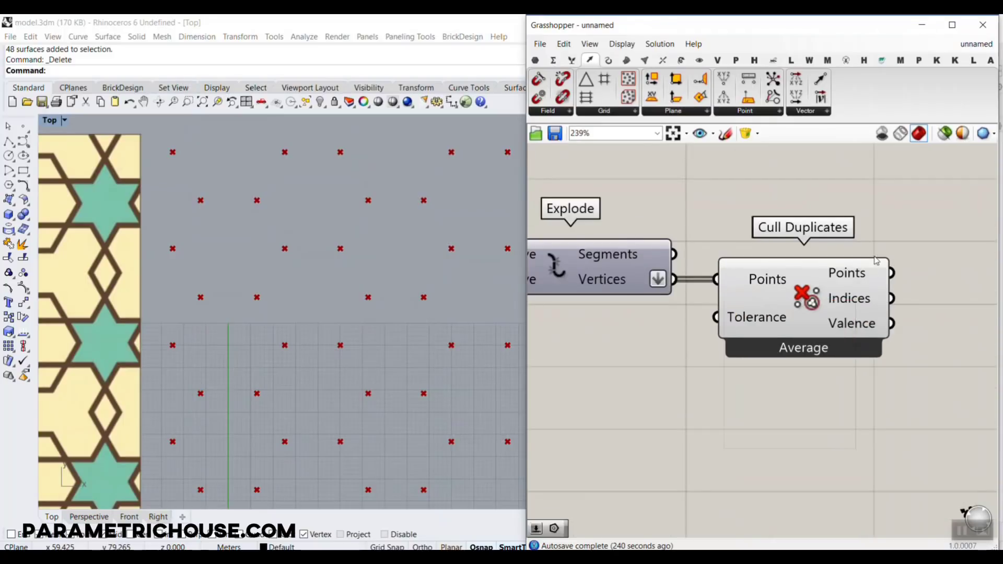
{"action": "right_click_drag", "start_coordinate": [876, 261], "coordinate": [753, 272]}
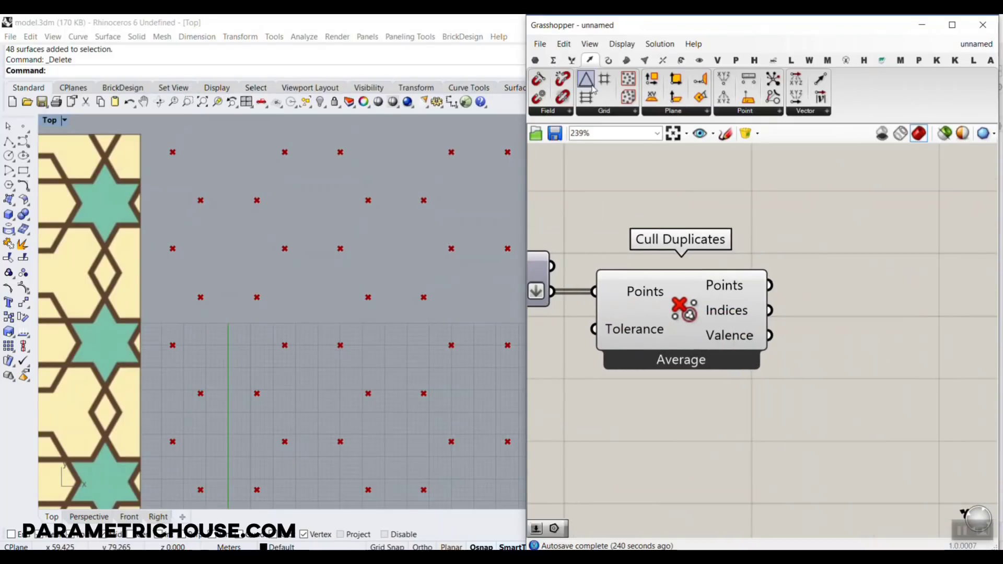
{"action": "left_click", "coordinate": [608, 60]}
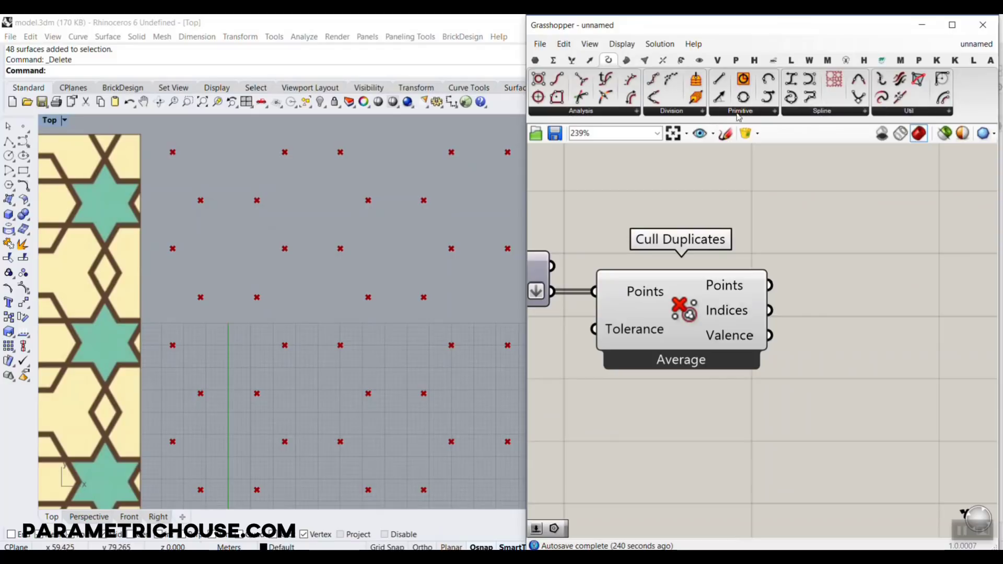
{"action": "left_click", "coordinate": [738, 113]}
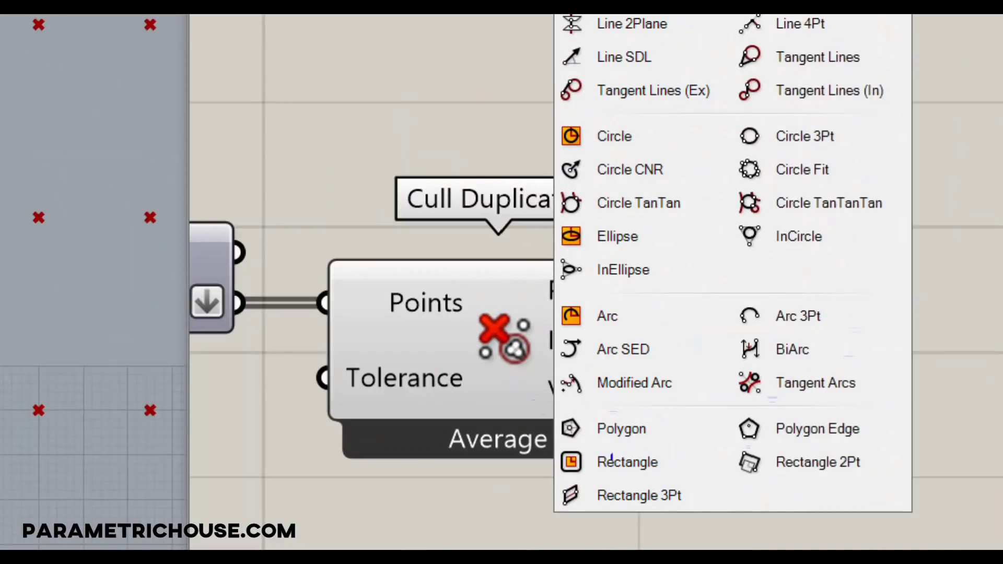
{"action": "mouse_move", "coordinate": [660, 417]}
{"action": "left_mouse_down"}
{"action": "mouse_move", "coordinate": [650, 397]}
{"action": "mouse_move", "coordinate": [533, 437]}
{"action": "mouse_move", "coordinate": [674, 390]}
{"action": "left_mouse_up"}
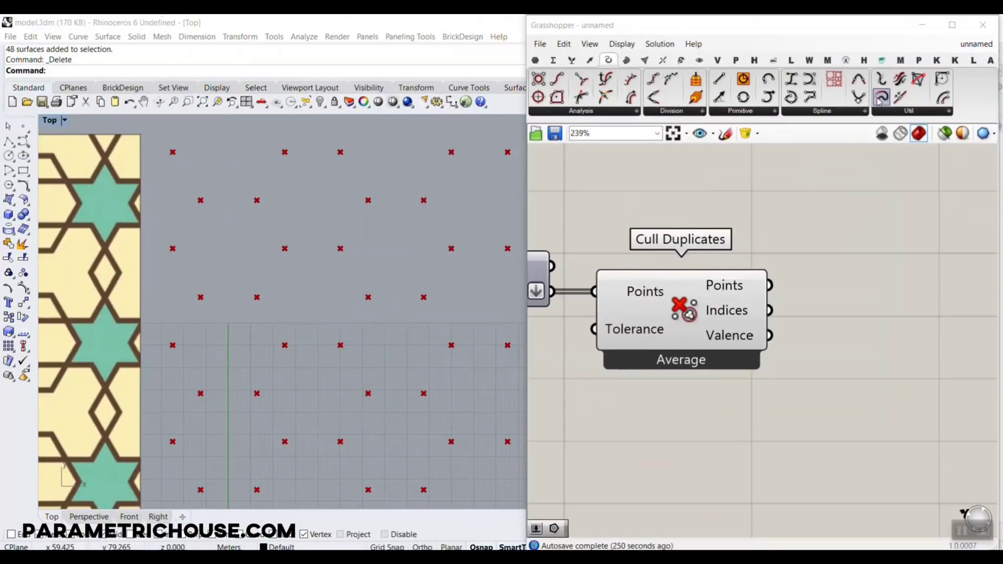
{"action": "left_click", "coordinate": [749, 112]}
{"action": "left_click", "coordinate": [750, 354]}
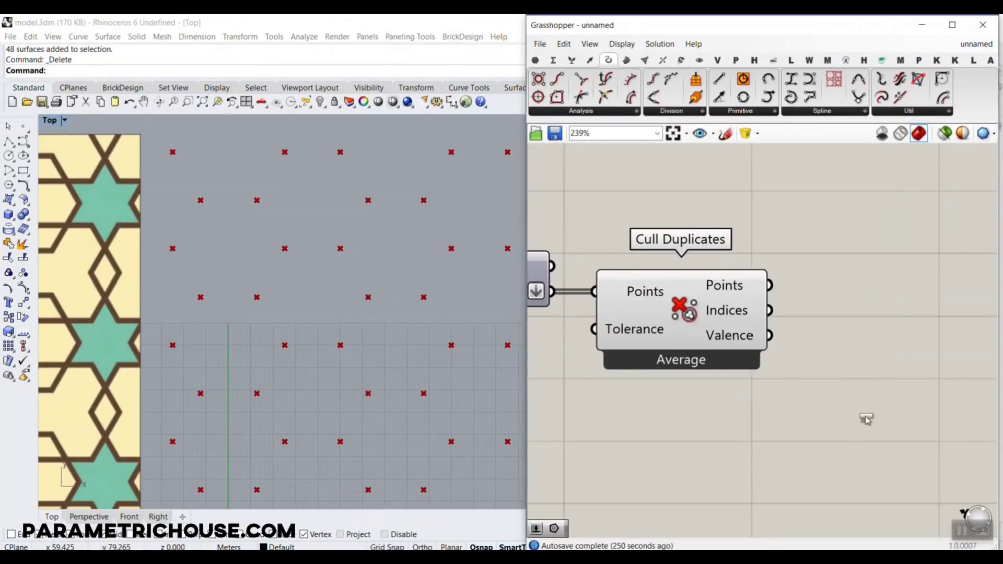
{"action": "left_click", "coordinate": [788, 346]}
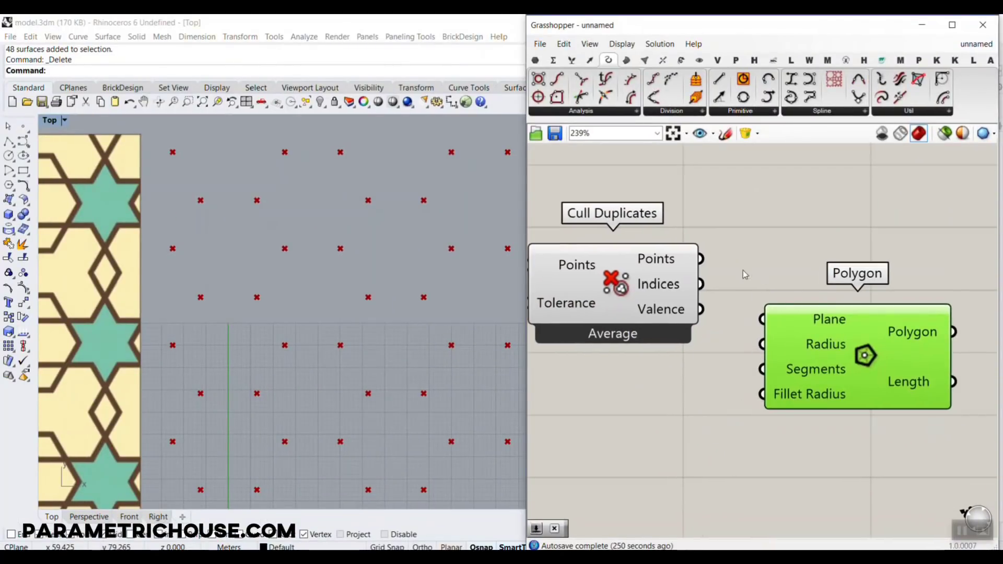
{"action": "left_click_drag", "start_coordinate": [701, 259], "coordinate": [762, 319]}
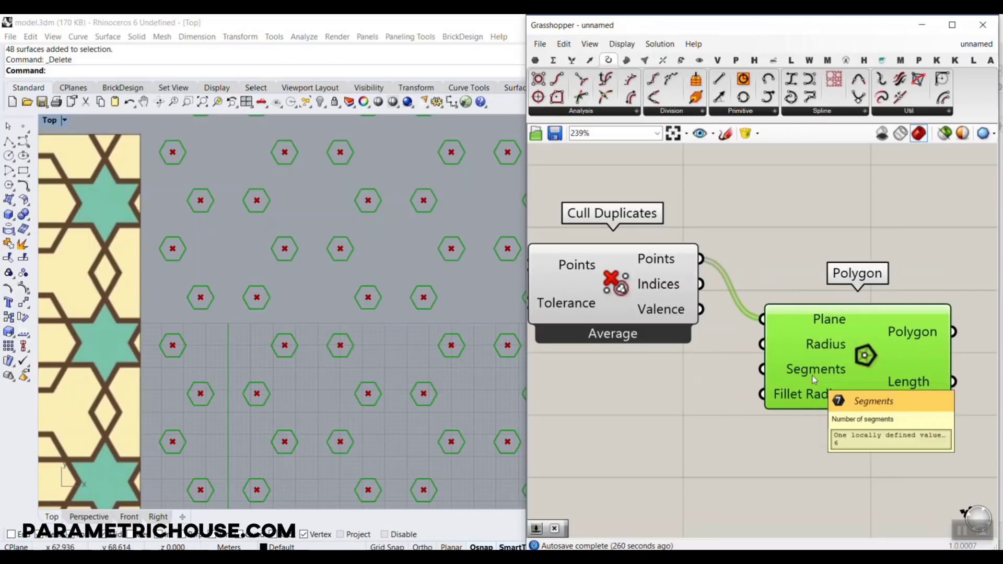
Step: Add a number slider with the value 6 and connect it to the Segments input of the Polygon component
{"action": "double_click", "coordinate": [640, 400]}
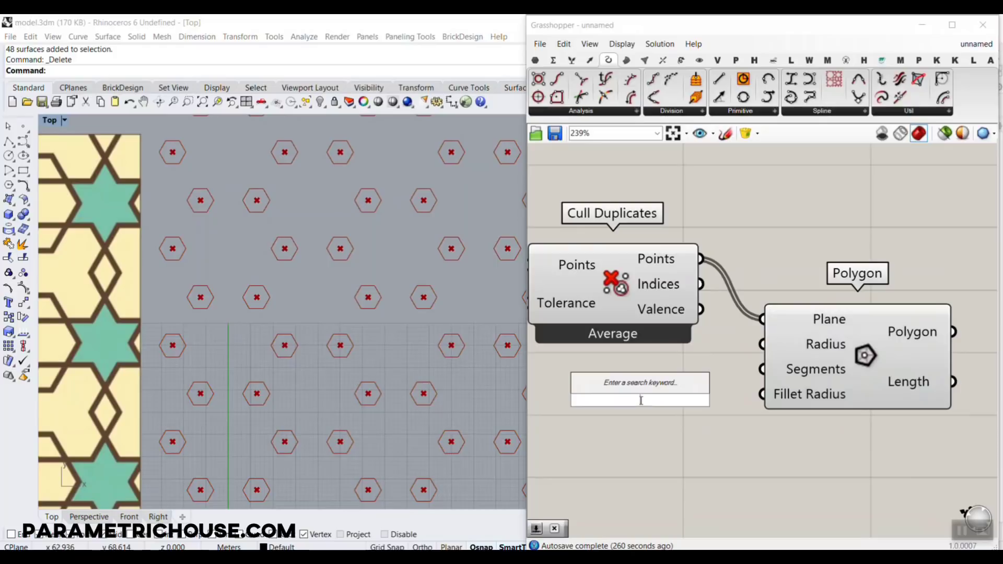
{"action": "type", "text": "6"}
{"action": "left_click", "coordinate": [640, 385]}
{"action": "left_click_drag", "start_coordinate": [729, 405], "coordinate": [665, 428]}
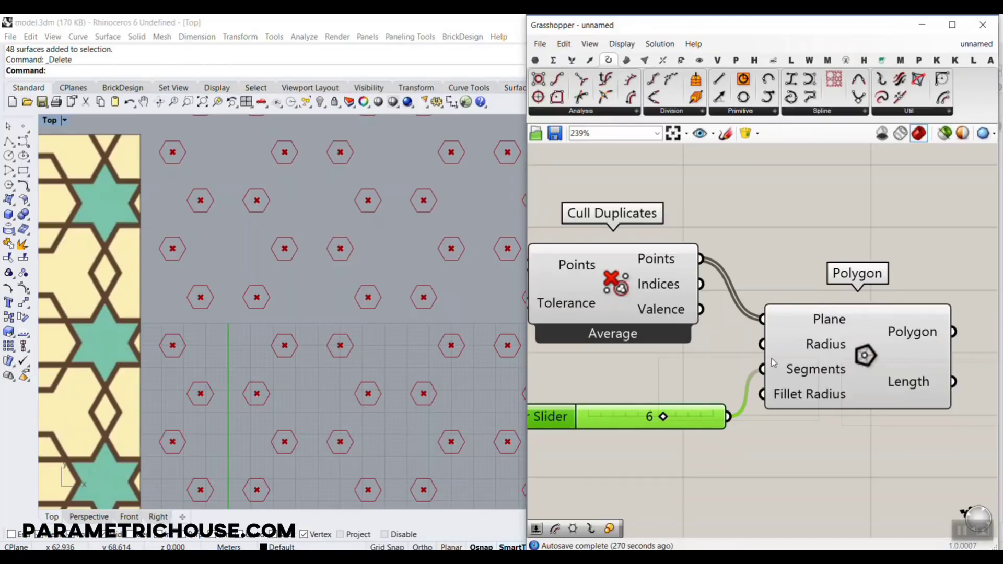
{"action": "right_click_drag", "start_coordinate": [726, 349], "coordinate": [811, 342]}
Step: Turn the preview of the Hexagonal component back on and examine the polygons against the hexagonal grid
{"action": "scroll", "coordinate": [810, 342], "scroll_direction": "down", "scroll_amount": 3}
{"action": "right_click_drag", "start_coordinate": [654, 332], "coordinate": [776, 334]}
{"action": "right_click_drag", "start_coordinate": [559, 318], "coordinate": [657, 302]}
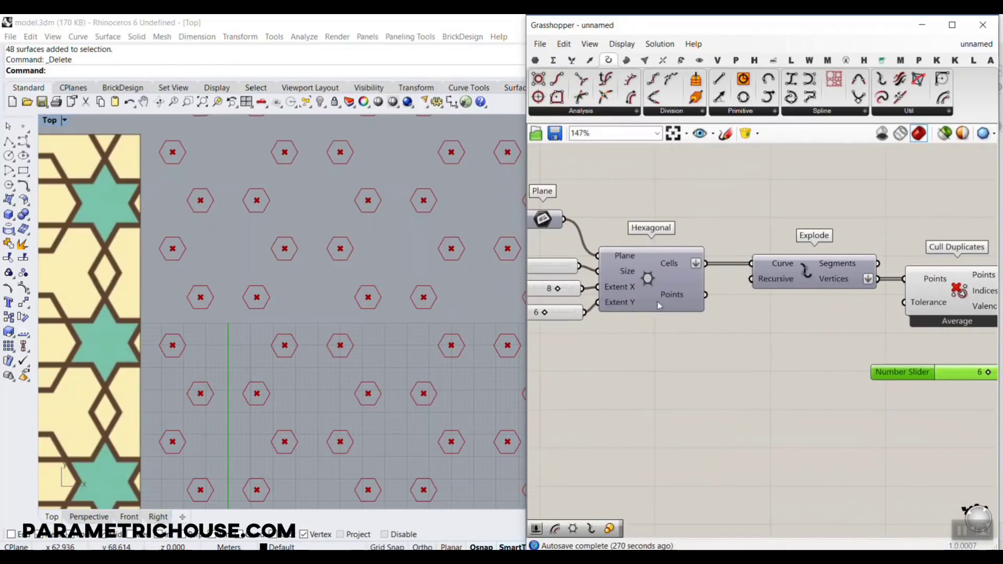
{"action": "scroll", "coordinate": [656, 304], "scroll_direction": "up", "scroll_amount": 2}
{"action": "right_click", "coordinate": [643, 263]}
{"action": "left_click", "coordinate": [659, 293]}
{"action": "right_click_drag", "start_coordinate": [592, 282], "coordinate": [752, 299]}
{"action": "scroll", "coordinate": [292, 299], "scroll_direction": "up", "scroll_amount": 3}
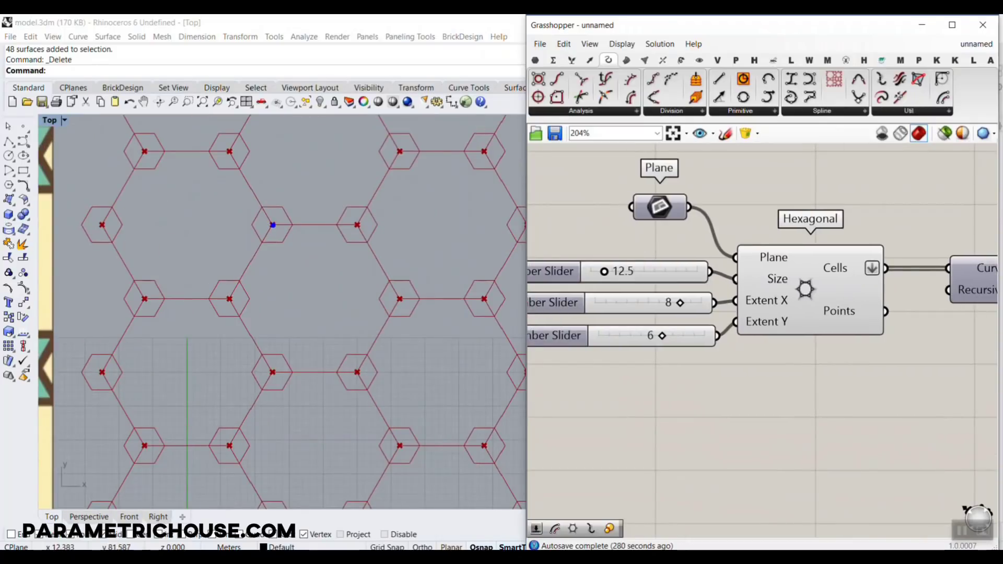
{"action": "left_click_drag", "start_coordinate": [272, 225], "coordinate": [239, 289]}
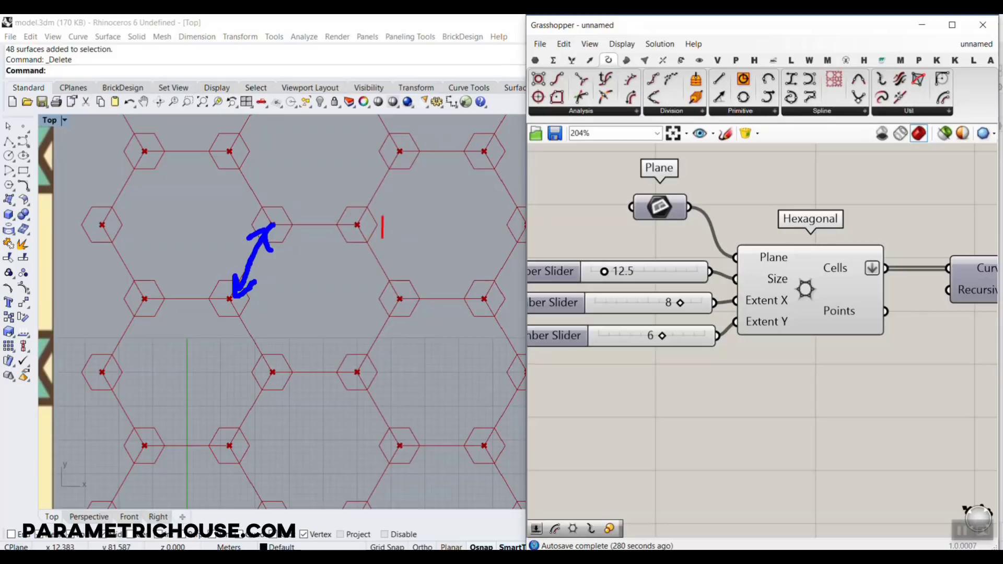
{"action": "type", "text": "0.3xa"}
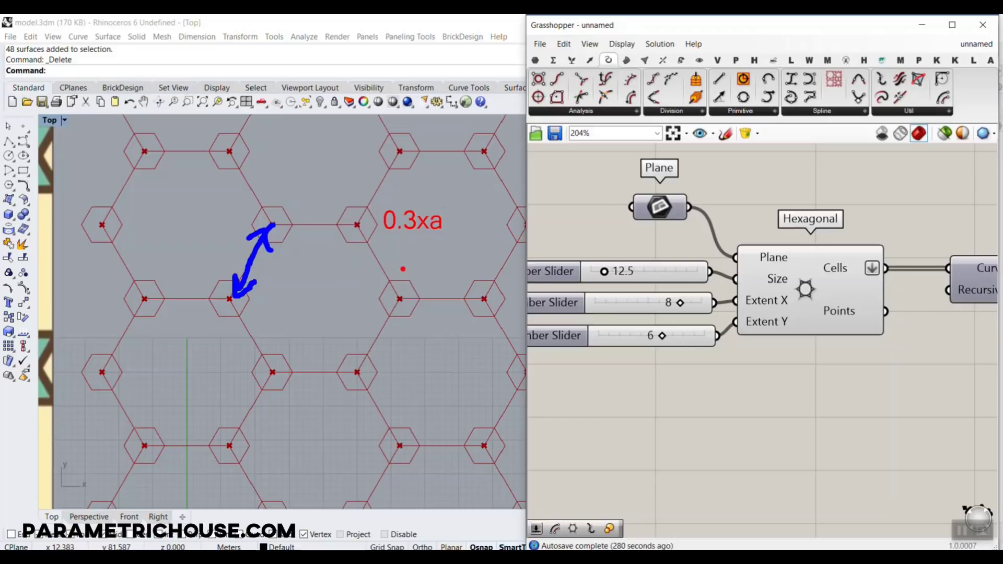
{"action": "mouse_move", "coordinate": [357, 226]}
{"action": "left_mouse_down"}
{"action": "mouse_move", "coordinate": [397, 293]}
{"action": "mouse_move", "coordinate": [362, 292]}
{"action": "left_mouse_up"}
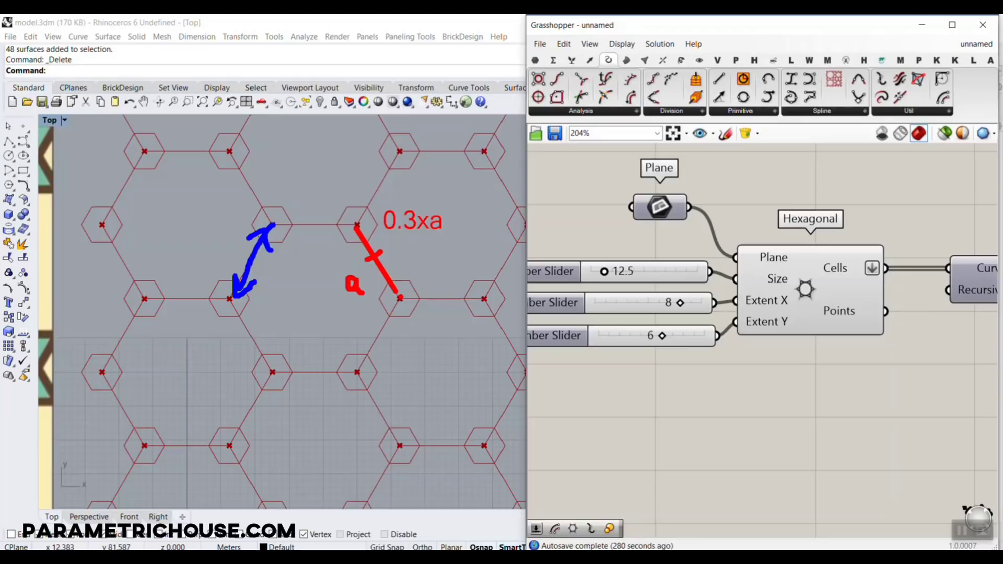
{"action": "key", "text": "Escape"}
Step: Add a Multiplication component below Hexagonal and feed its A input from the 12.5 slider that drives the grid size
{"action": "scroll", "coordinate": [809, 368], "scroll_direction": "down", "scroll_amount": 2}
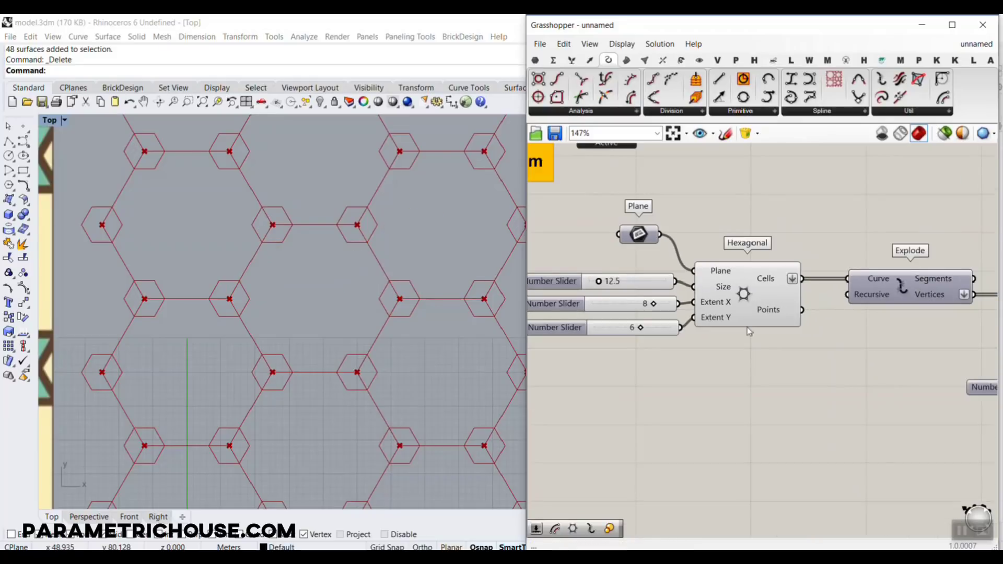
{"action": "left_click", "coordinate": [553, 59]}
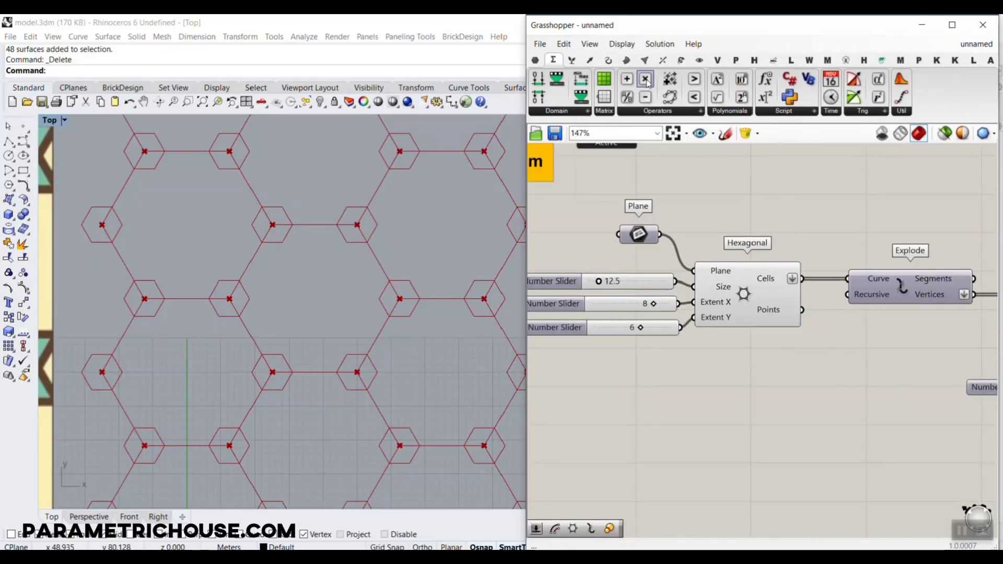
{"action": "left_click_drag", "start_coordinate": [646, 81], "coordinate": [766, 412]}
{"action": "scroll", "coordinate": [656, 311], "scroll_direction": "up", "scroll_amount": 3}
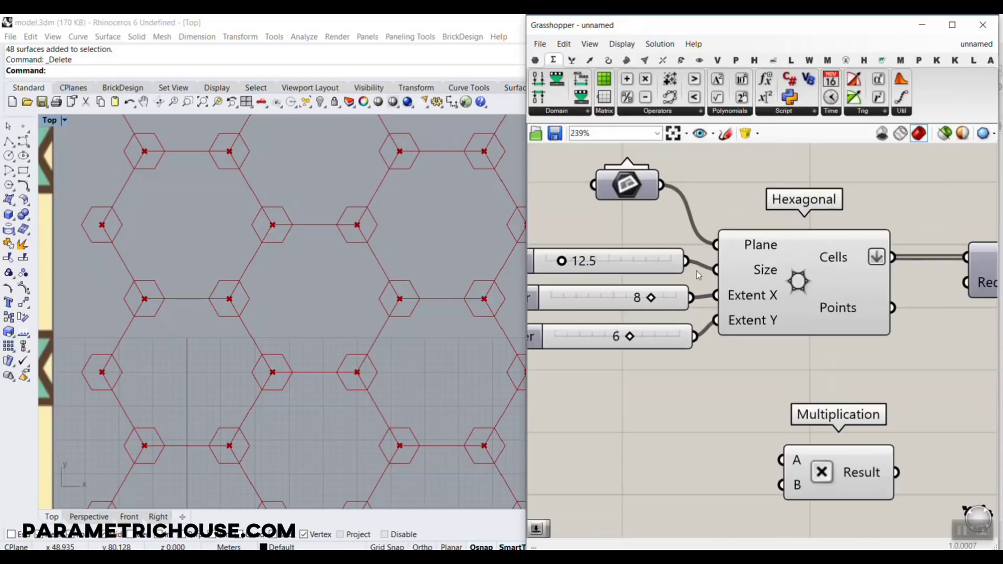
{"action": "left_click_drag", "start_coordinate": [716, 269], "coordinate": [782, 460]}
{"action": "right_click_drag", "start_coordinate": [726, 483], "coordinate": [688, 342]}
{"action": "left_click_drag", "start_coordinate": [789, 340], "coordinate": [892, 362]}
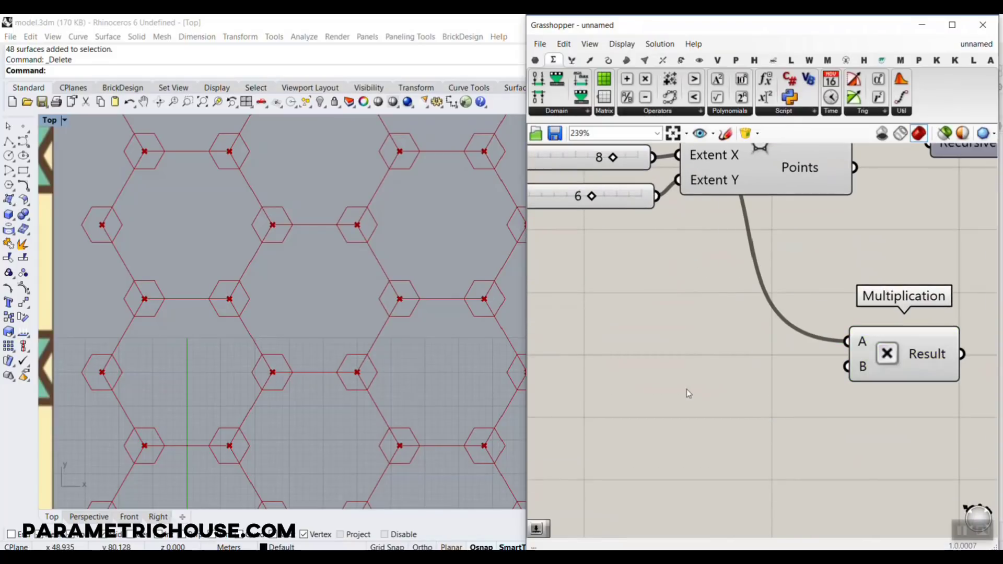
Step: Add a decimal number slider, set it to 0.46 and connect it to the B input of Multiplication
{"action": "double_click", "coordinate": [686, 388]}
{"action": "type", "text": "0.25"}
{"action": "key", "text": "Return"}
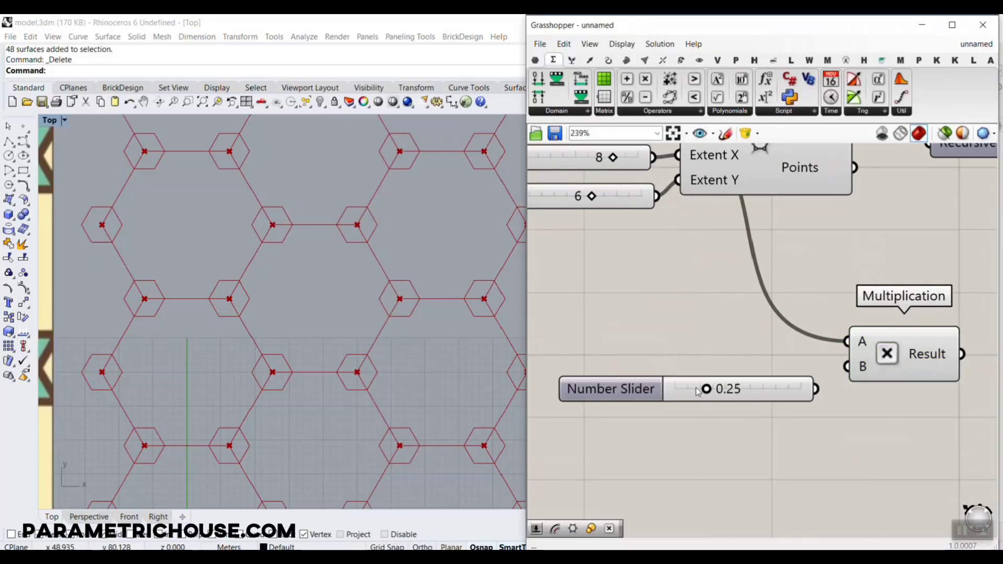
{"action": "left_click_drag", "start_coordinate": [708, 389], "coordinate": [733, 389]}
{"action": "left_click_drag", "start_coordinate": [816, 389], "coordinate": [843, 370]}
{"action": "right_click_drag", "start_coordinate": [843, 373], "coordinate": [701, 375]}
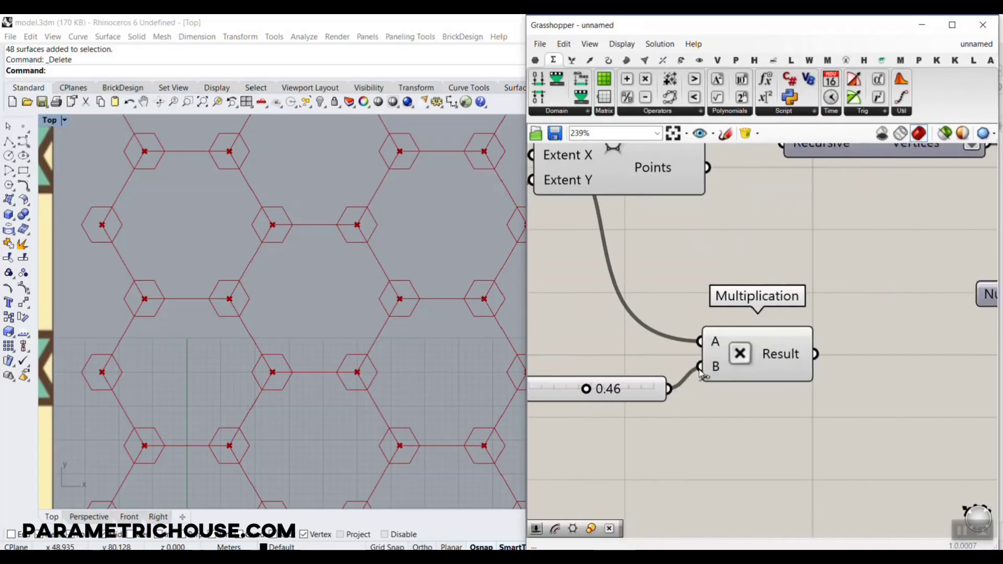
Step: Move the Multiplication component and its factor slider next to Polygon and feed the Result into the Radius input
{"action": "scroll", "coordinate": [698, 375], "scroll_direction": "down", "scroll_amount": 4}
{"action": "left_click_drag", "start_coordinate": [742, 403], "coordinate": [750, 371]}
{"action": "scroll", "coordinate": [680, 379], "scroll_direction": "down", "scroll_amount": 2}
{"action": "scroll", "coordinate": [775, 371], "scroll_direction": "up", "scroll_amount": 6}
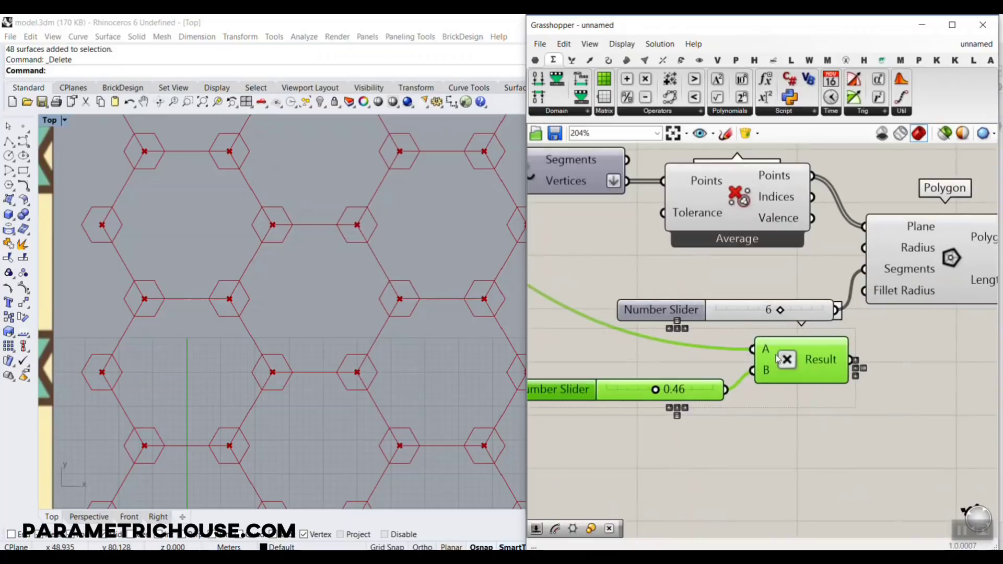
{"action": "left_click", "coordinate": [881, 407]}
{"action": "left_click_drag", "start_coordinate": [845, 360], "coordinate": [865, 247]}
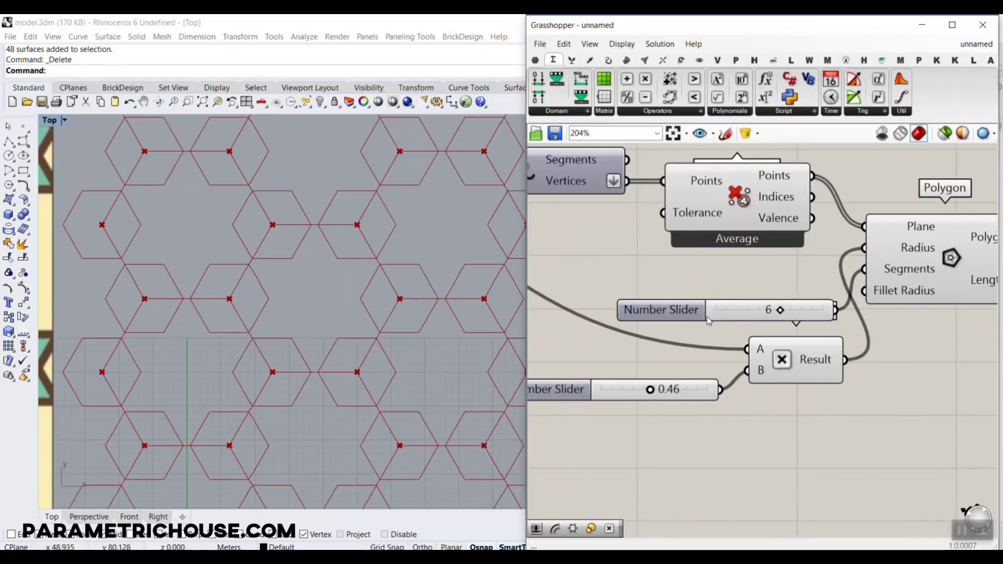
Step: Try a radius factor of 0.50 and then 0.67 on the slider feeding the B input of Multiplication
{"action": "scroll", "coordinate": [638, 393], "scroll_direction": "up", "scroll_amount": 1}
{"action": "double_click", "coordinate": [656, 392]}
{"action": "type", "text": "0.50"}
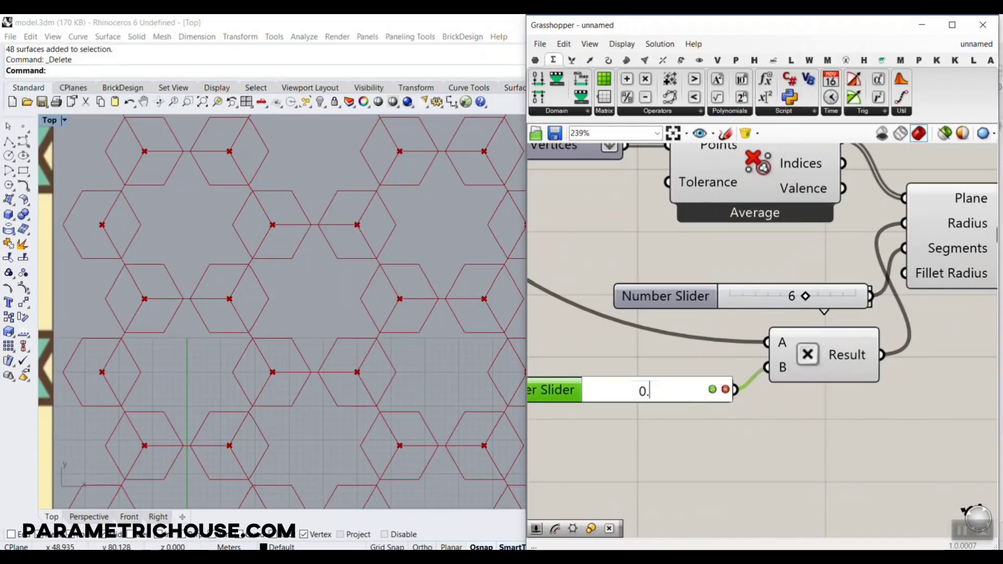
{"action": "key", "text": "Return"}
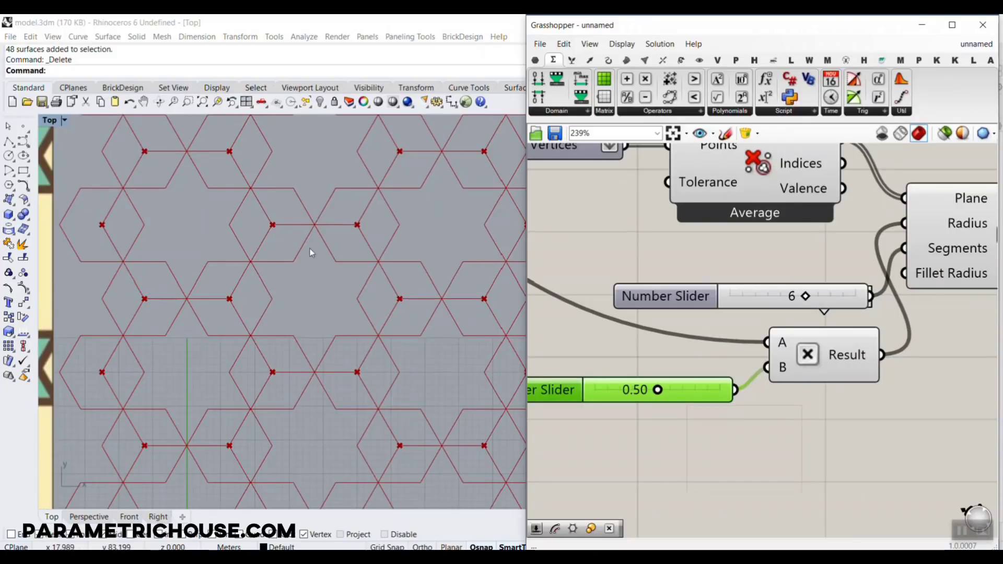
{"action": "left_click_drag", "start_coordinate": [657, 392], "coordinate": [679, 396]}
Step: Turn off the preview of all components upstream of Polygon so only the polygons are displayed
{"action": "scroll", "coordinate": [679, 397], "scroll_direction": "down", "scroll_amount": 6}
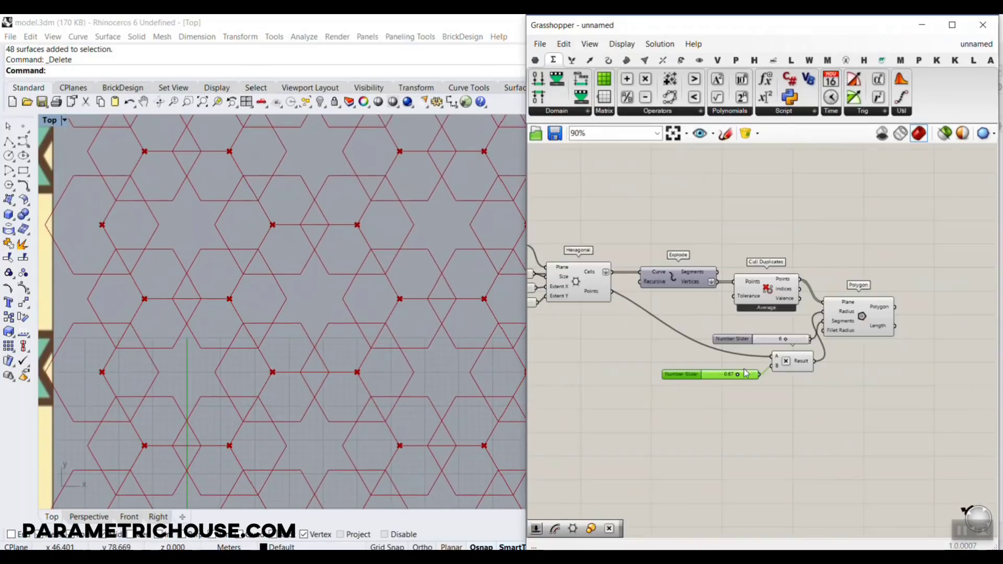
{"action": "left_click_drag", "start_coordinate": [846, 265], "coordinate": [676, 409]}
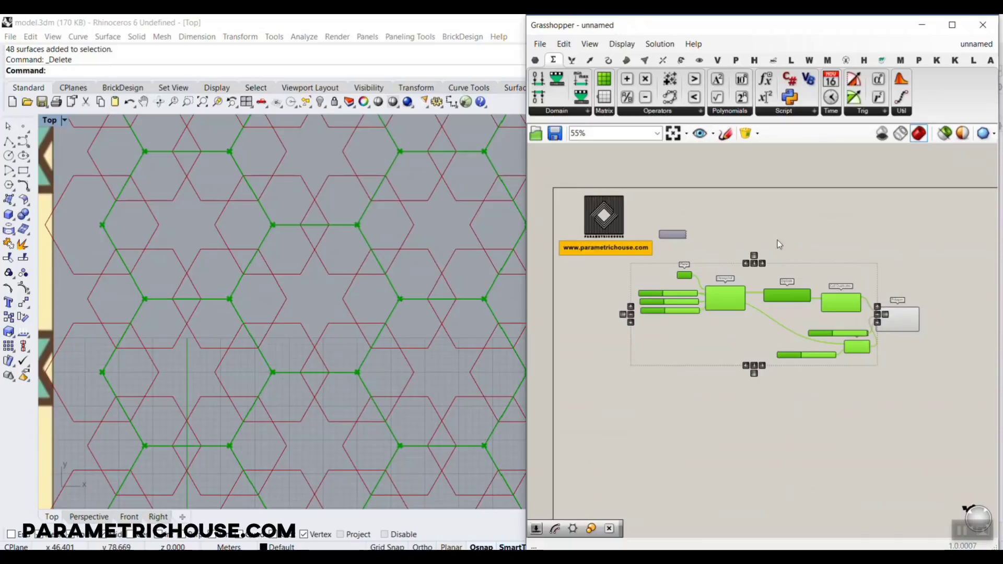
{"action": "middle_click", "coordinate": [778, 240]}
{"action": "left_click", "coordinate": [810, 262]}
{"action": "left_click", "coordinate": [873, 276]}
{"action": "right_click_drag", "start_coordinate": [841, 282], "coordinate": [765, 258]}
{"action": "scroll", "coordinate": [767, 261], "scroll_direction": "up", "scroll_amount": 4}
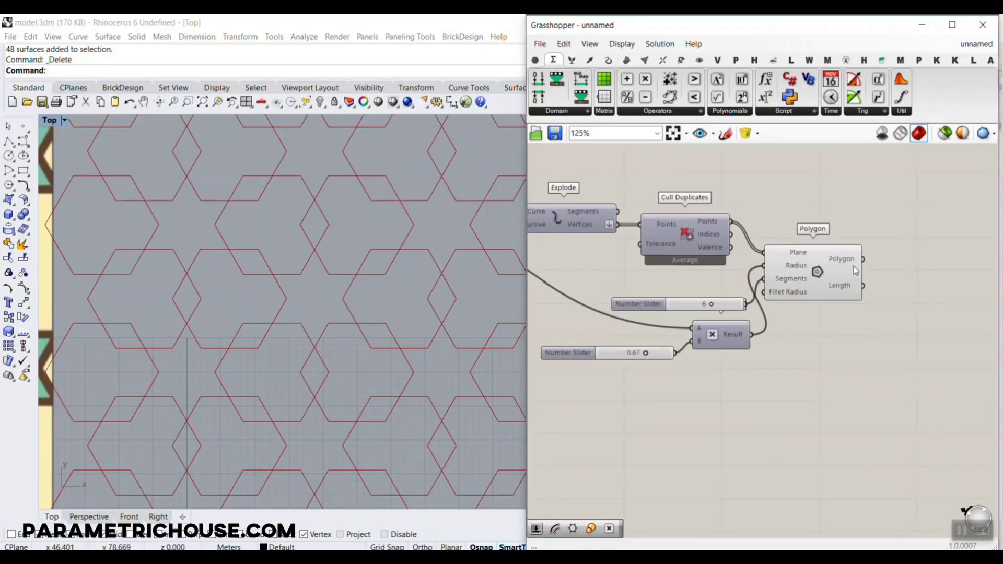
Step: Set the radius factor to 0.64 and move the Polygon component farther away from Cull Duplicates
{"action": "scroll", "coordinate": [274, 319], "scroll_direction": "down", "scroll_amount": 5}
{"action": "scroll", "coordinate": [273, 328], "scroll_direction": "up", "scroll_amount": 10}
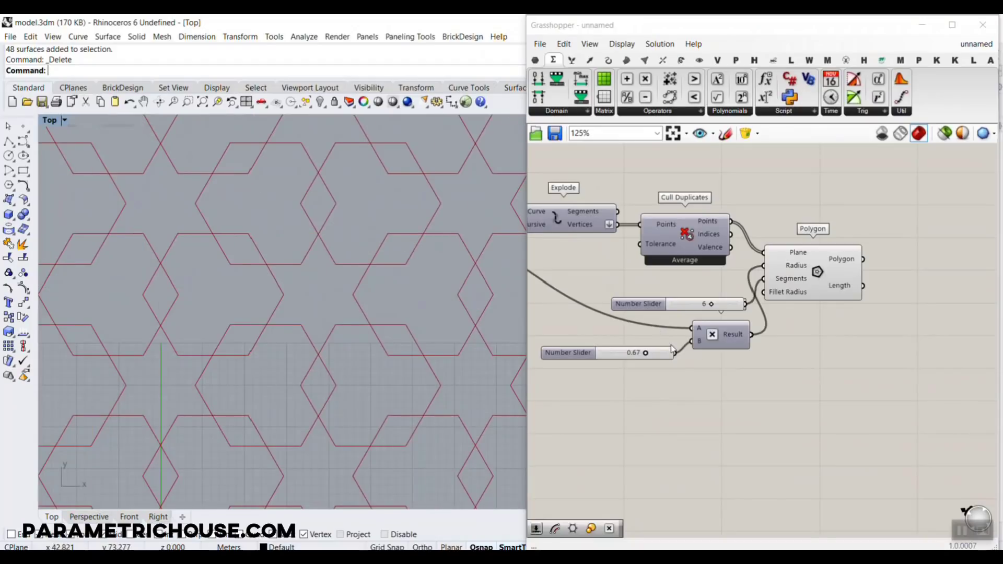
{"action": "scroll", "coordinate": [648, 355], "scroll_direction": "up", "scroll_amount": 3}
{"action": "mouse_move", "coordinate": [644, 348]}
{"action": "left_mouse_down"}
{"action": "mouse_move", "coordinate": [620, 351]}
{"action": "mouse_move", "coordinate": [659, 355]}
{"action": "mouse_move", "coordinate": [616, 355]}
{"action": "mouse_move", "coordinate": [644, 359]}
{"action": "left_mouse_up"}
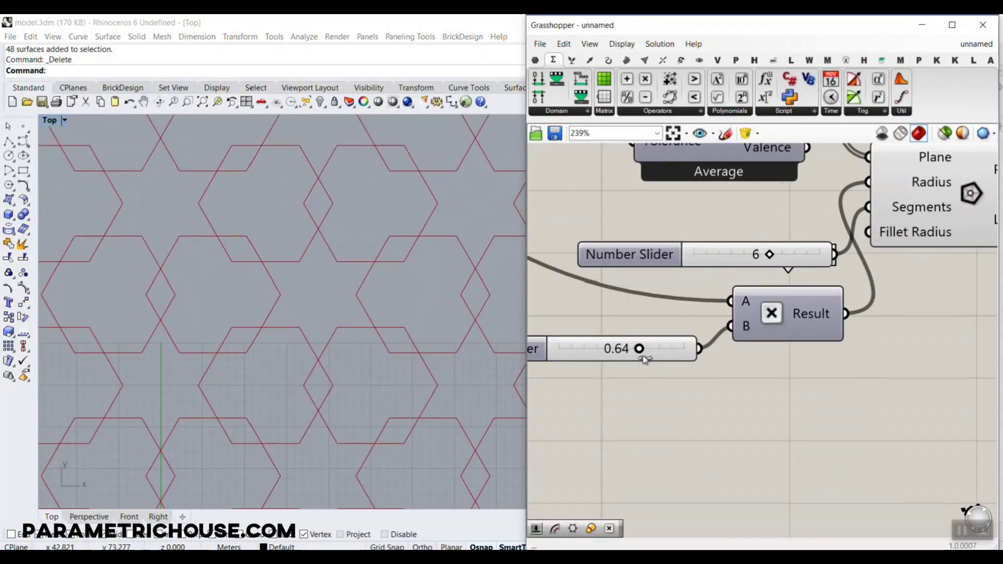
{"action": "scroll", "coordinate": [666, 293], "scroll_direction": "down", "scroll_amount": 3}
{"action": "left_click_drag", "start_coordinate": [847, 250], "coordinate": [938, 255]}
{"action": "left_click", "coordinate": [939, 280]}
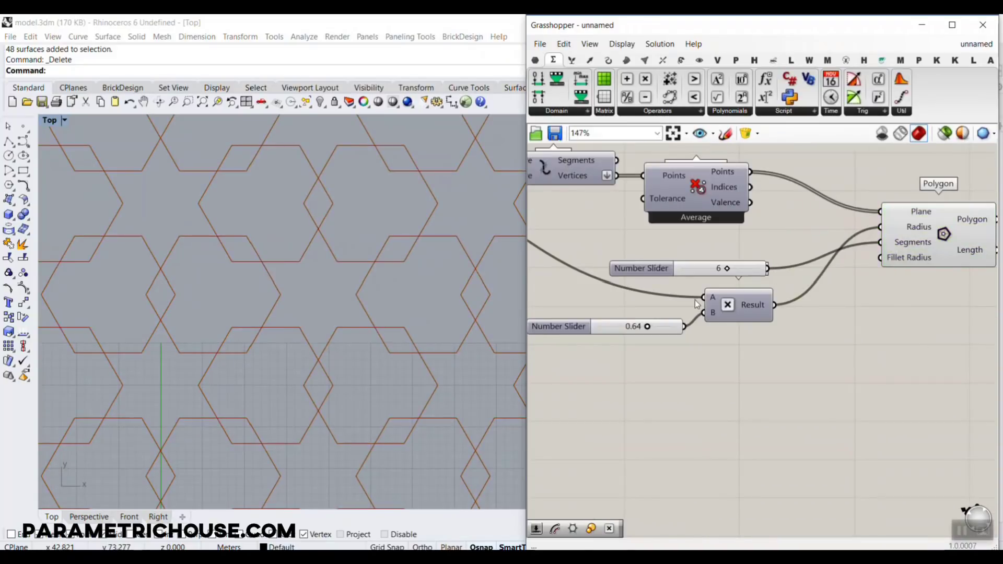
Step: Try 8 and then 4 segments for the polygons using the slider that feeds Segments
{"action": "scroll", "coordinate": [700, 302], "scroll_direction": "up", "scroll_amount": 3}
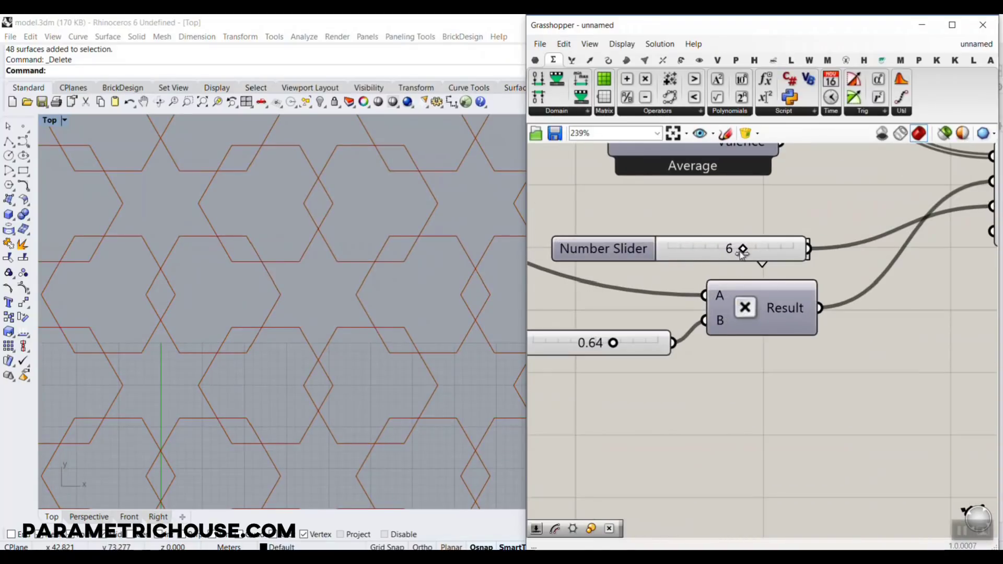
{"action": "left_click_drag", "start_coordinate": [742, 251], "coordinate": [762, 262]}
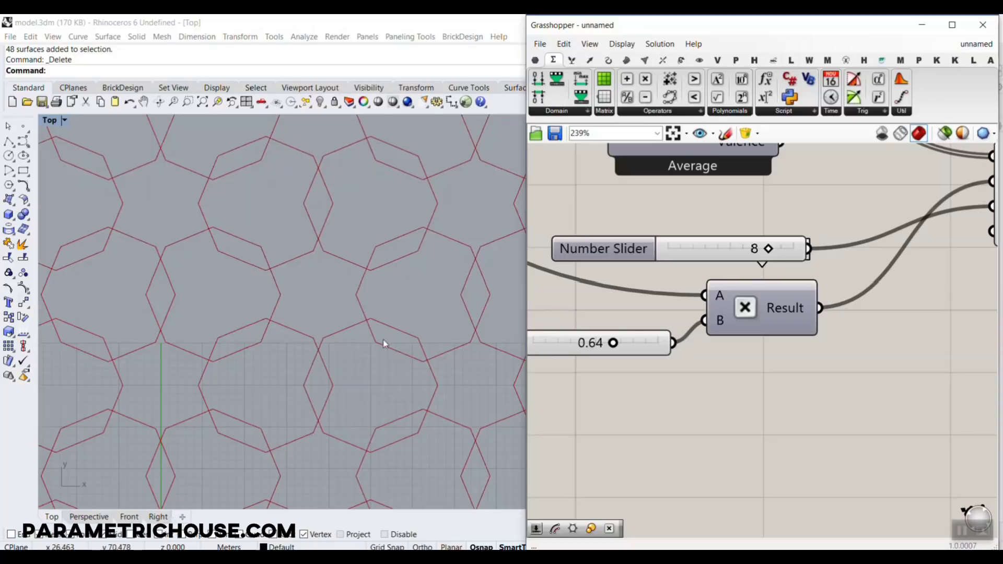
{"action": "scroll", "coordinate": [384, 340], "scroll_direction": "down", "scroll_amount": 3}
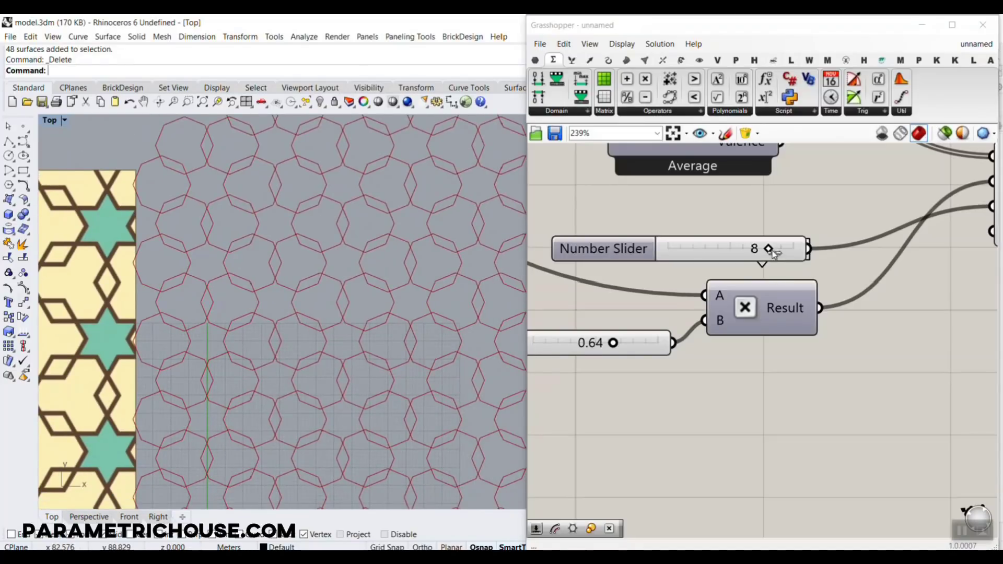
{"action": "left_click_drag", "start_coordinate": [769, 250], "coordinate": [725, 256]}
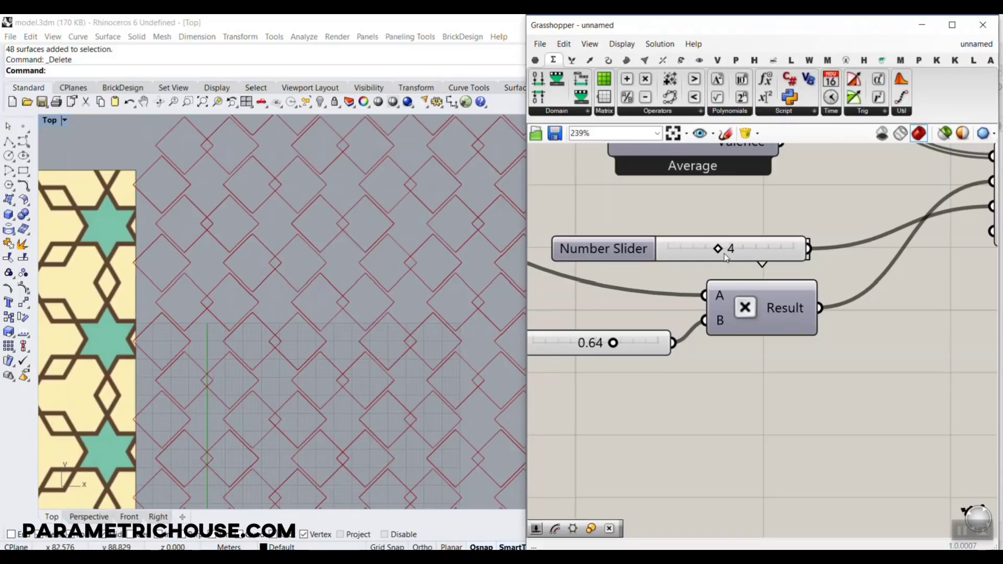
Step: Set the polygon segments to 6 and the radius factor to 0.73
{"action": "left_click_drag", "start_coordinate": [614, 342], "coordinate": [631, 343]}
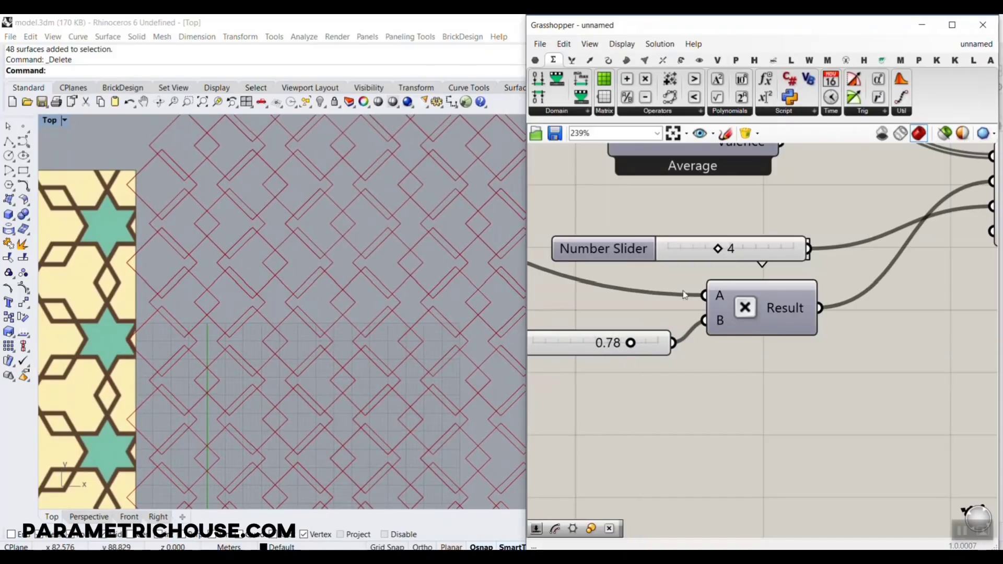
{"action": "left_click_drag", "start_coordinate": [729, 256], "coordinate": [747, 253]}
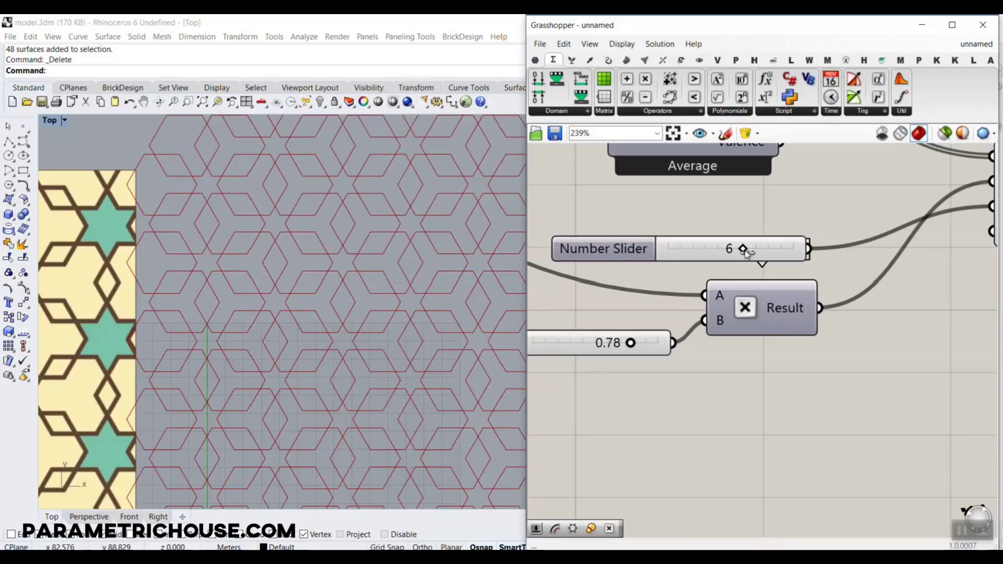
{"action": "scroll", "coordinate": [638, 321], "scroll_direction": "up", "scroll_amount": 3}
{"action": "left_click_drag", "start_coordinate": [633, 344], "coordinate": [623, 349]}
Step: Add a decimal number slider, connect it to the Fillet Radius input of Polygon and set it to 2.53
{"action": "scroll", "coordinate": [738, 277], "scroll_direction": "down", "scroll_amount": 5}
{"action": "scroll", "coordinate": [772, 278], "scroll_direction": "up", "scroll_amount": 5}
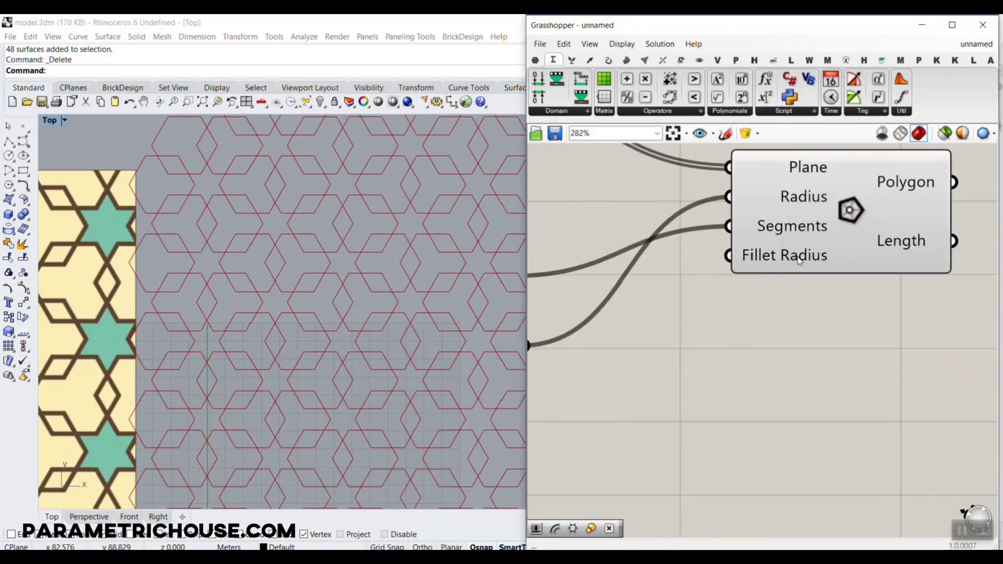
{"action": "mouse_move", "coordinate": [761, 260]}
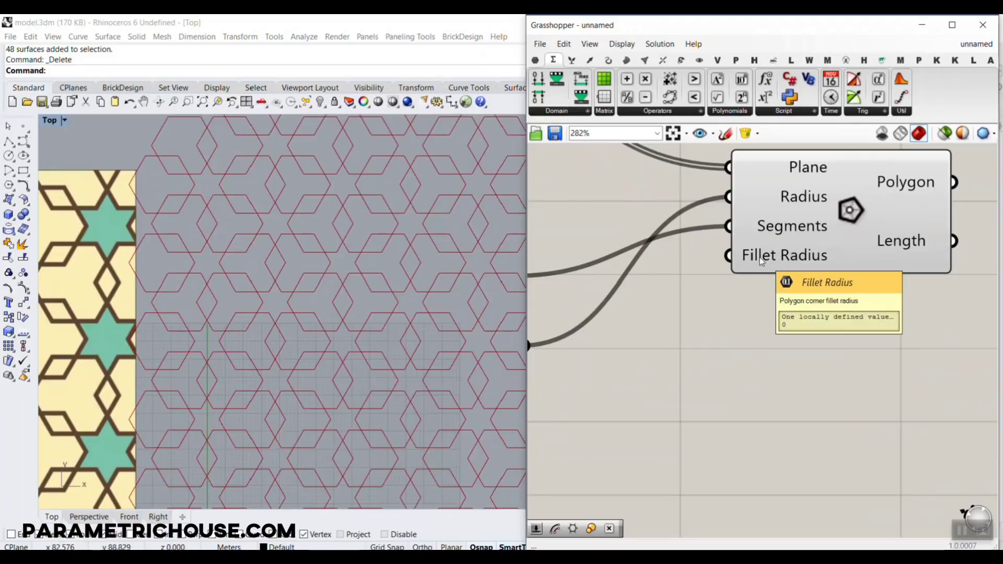
{"action": "double_click", "coordinate": [650, 408]}
{"action": "type", "text": "2.25"}
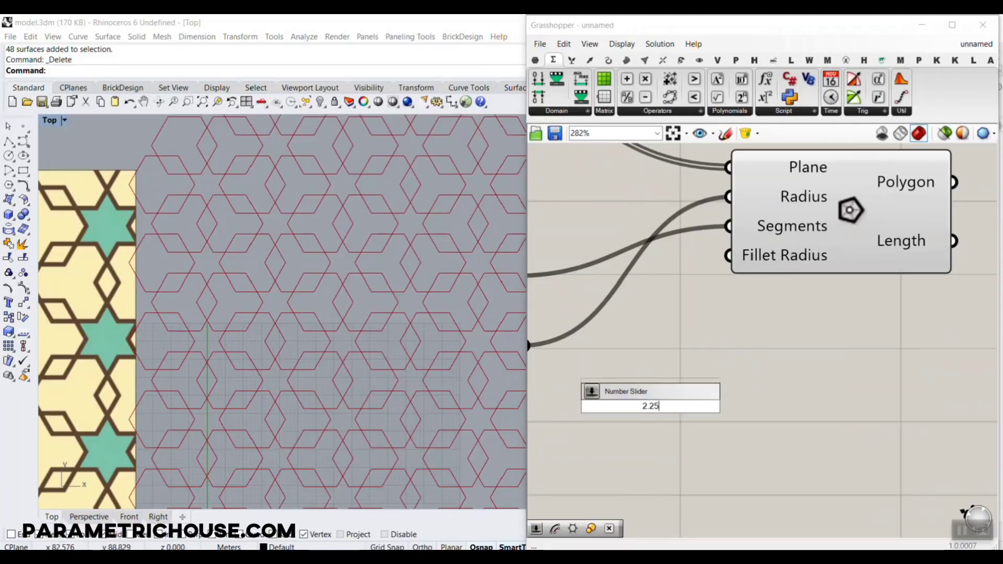
{"action": "key", "text": "Return"}
{"action": "left_click_drag", "start_coordinate": [803, 405], "coordinate": [729, 255]}
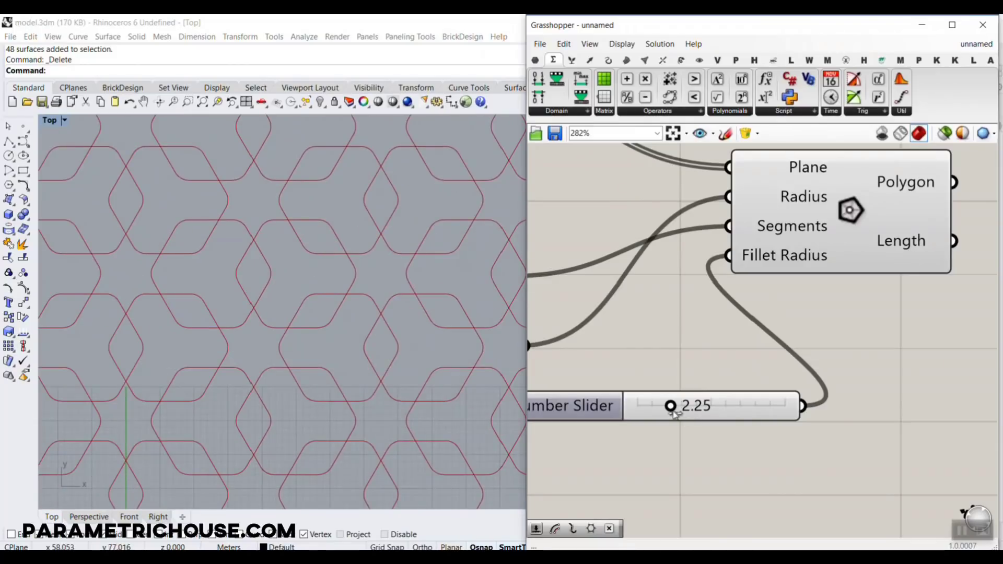
{"action": "mouse_move", "coordinate": [672, 411]}
{"action": "left_mouse_down"}
{"action": "mouse_move", "coordinate": [698, 411]}
{"action": "mouse_move", "coordinate": [640, 410]}
{"action": "mouse_move", "coordinate": [675, 411]}
{"action": "left_mouse_up"}
Step: Compare the rounded polygon pattern in the Rhino viewport with the reference picture of the Islamic pattern
{"action": "scroll", "coordinate": [316, 246], "scroll_direction": "down", "scroll_amount": 6}
{"action": "right_click_drag", "start_coordinate": [361, 284], "coordinate": [317, 244]}
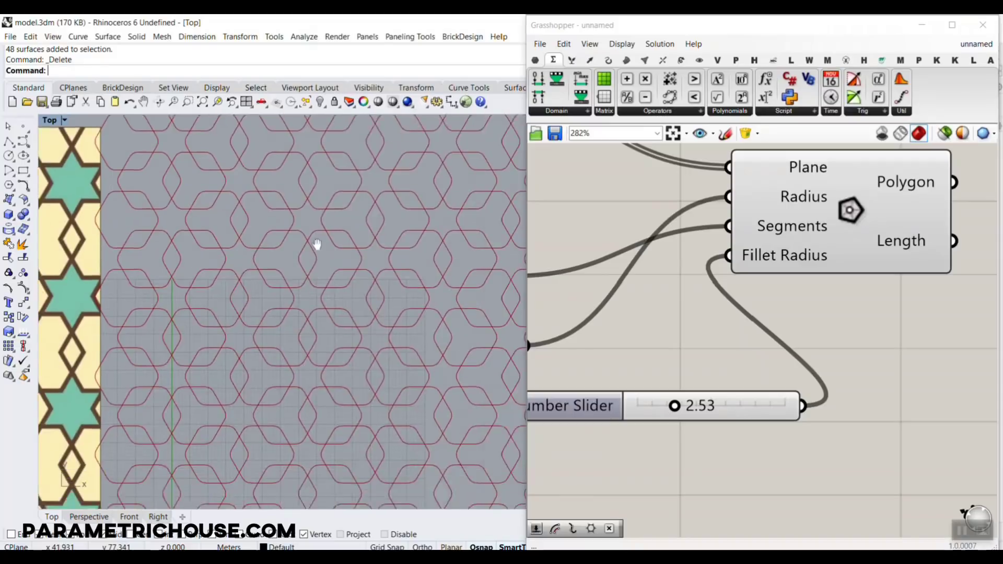
{"action": "scroll", "coordinate": [317, 244], "scroll_direction": "down", "scroll_amount": 3}
{"action": "scroll", "coordinate": [252, 261], "scroll_direction": "up", "scroll_amount": 5}
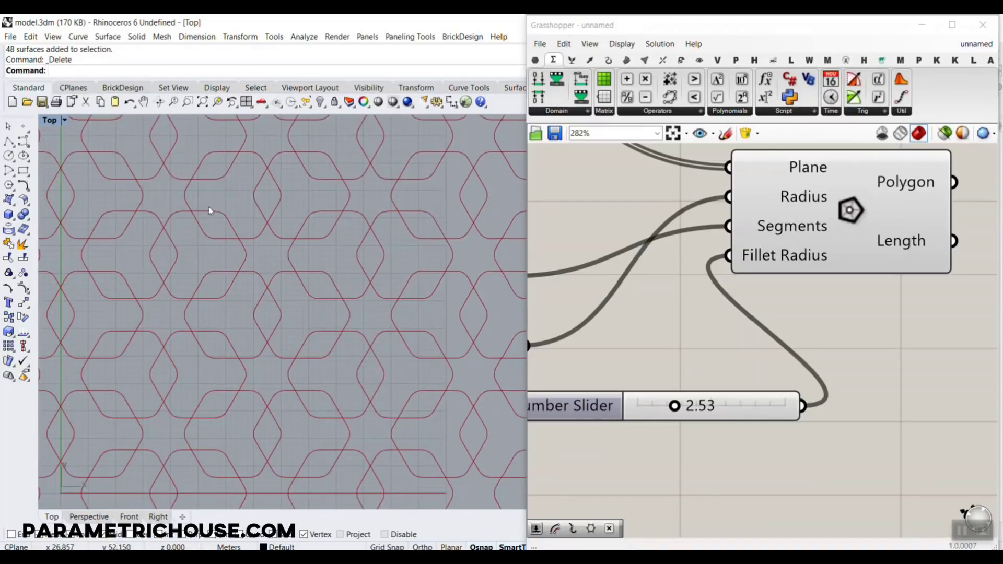
{"action": "scroll", "coordinate": [163, 212], "scroll_direction": "up", "scroll_amount": 2}
{"action": "scroll", "coordinate": [190, 238], "scroll_direction": "down", "scroll_amount": 3}
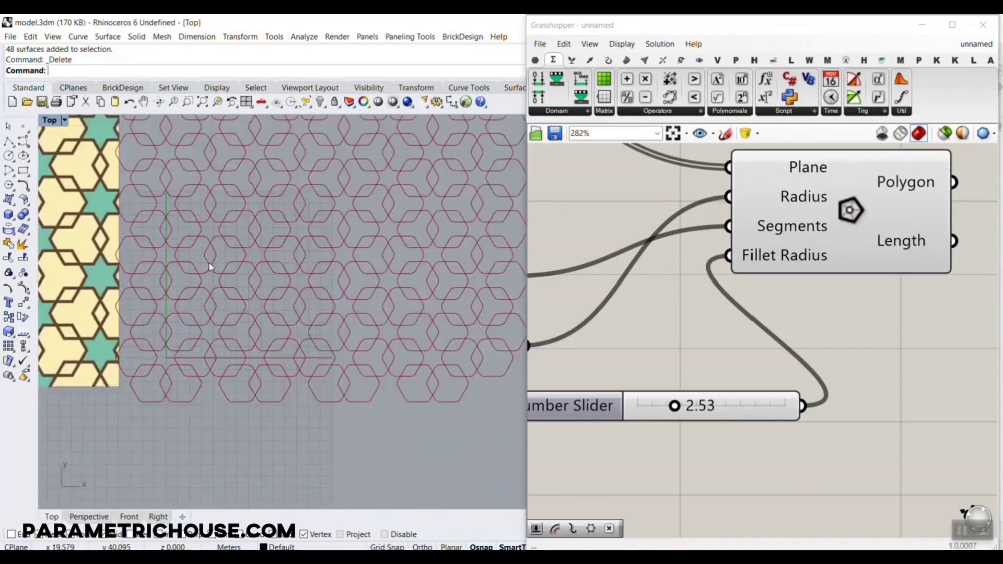
{"action": "scroll", "coordinate": [209, 262], "scroll_direction": "up", "scroll_amount": 5}
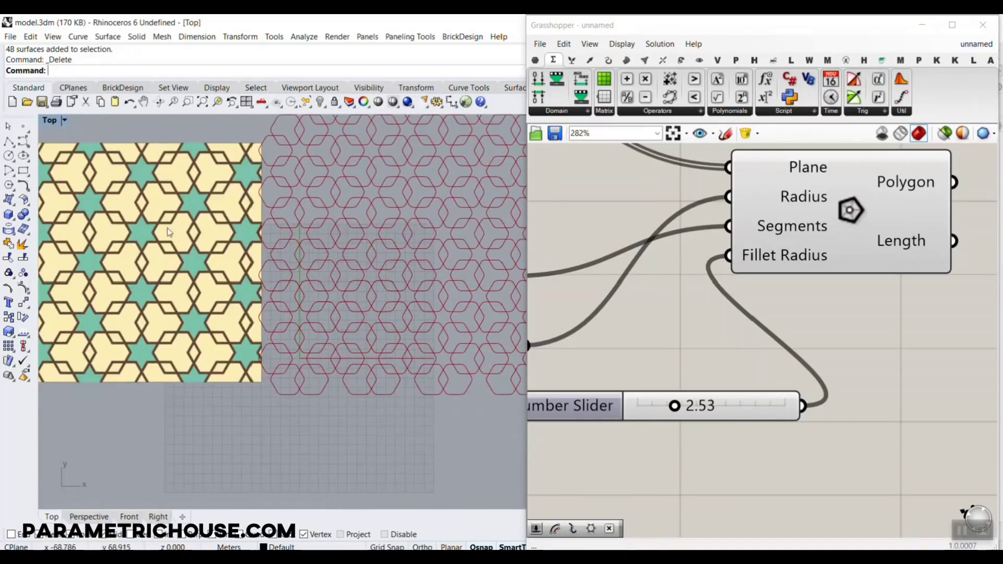
{"action": "scroll", "coordinate": [225, 222], "scroll_direction": "down", "scroll_amount": 5}
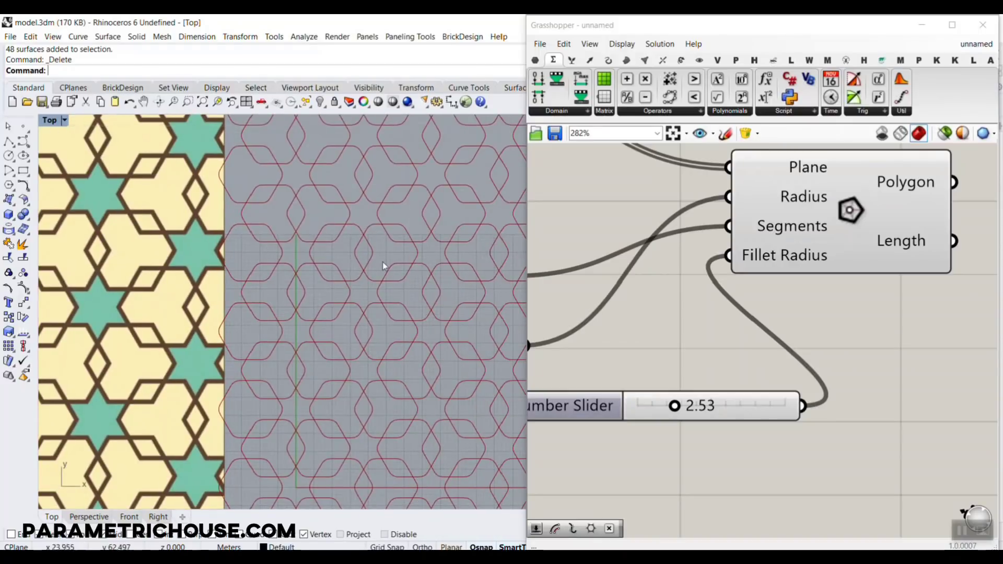
Step: Move the reference picture away from the polygons in the Top viewport to leave a gap between them
{"action": "left_click_drag", "start_coordinate": [291, 297], "coordinate": [268, 286]}
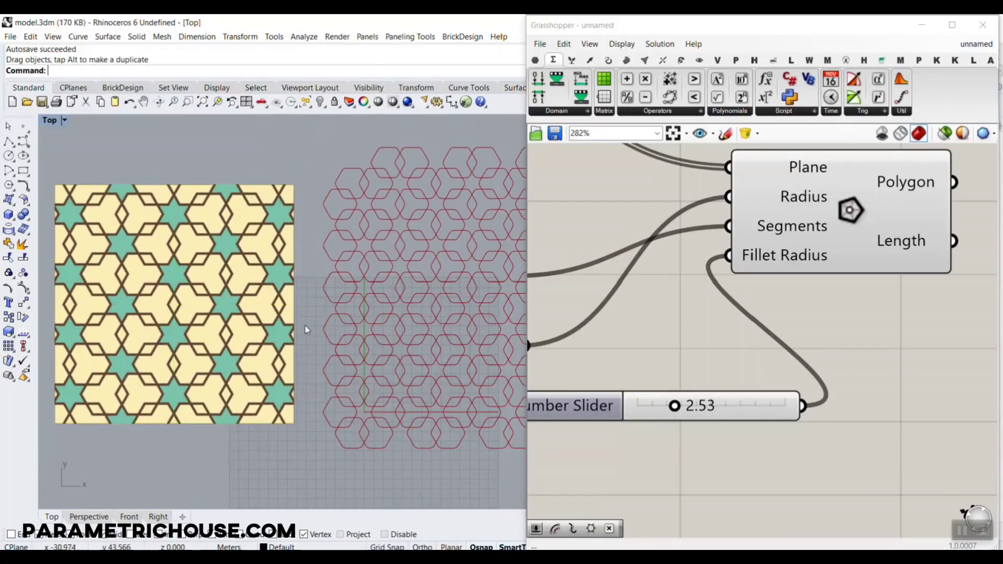
{"action": "scroll", "coordinate": [382, 286], "scroll_direction": "down", "scroll_amount": 3}
{"action": "scroll", "coordinate": [395, 296], "scroll_direction": "up", "scroll_amount": 3}
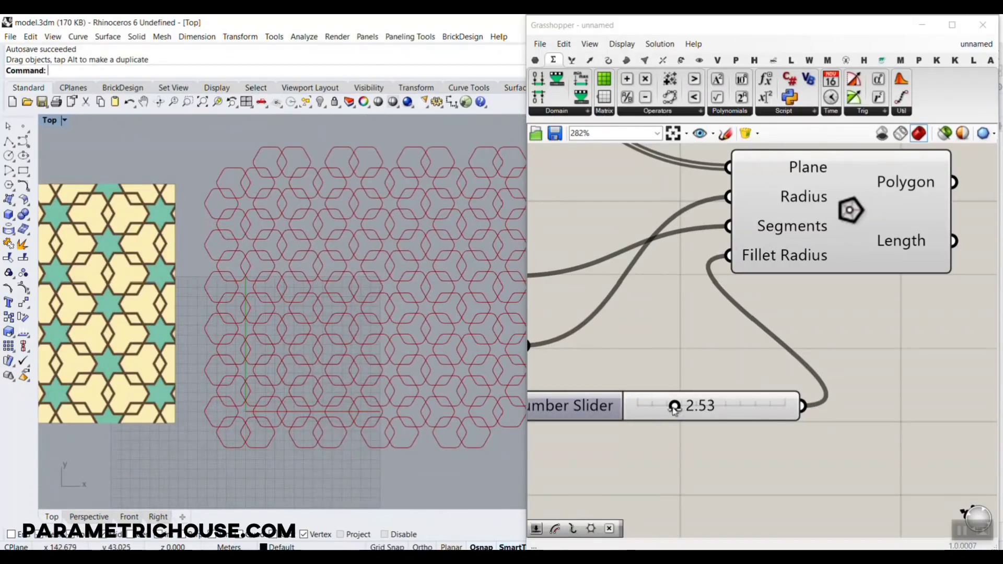
Step: Set the fillet radius to 0.00 and examine the Polygon output and the overlapping outlines in the viewport
{"action": "left_click_drag", "start_coordinate": [674, 407], "coordinate": [636, 408]}
{"action": "scroll", "coordinate": [388, 284], "scroll_direction": "up", "scroll_amount": 5}
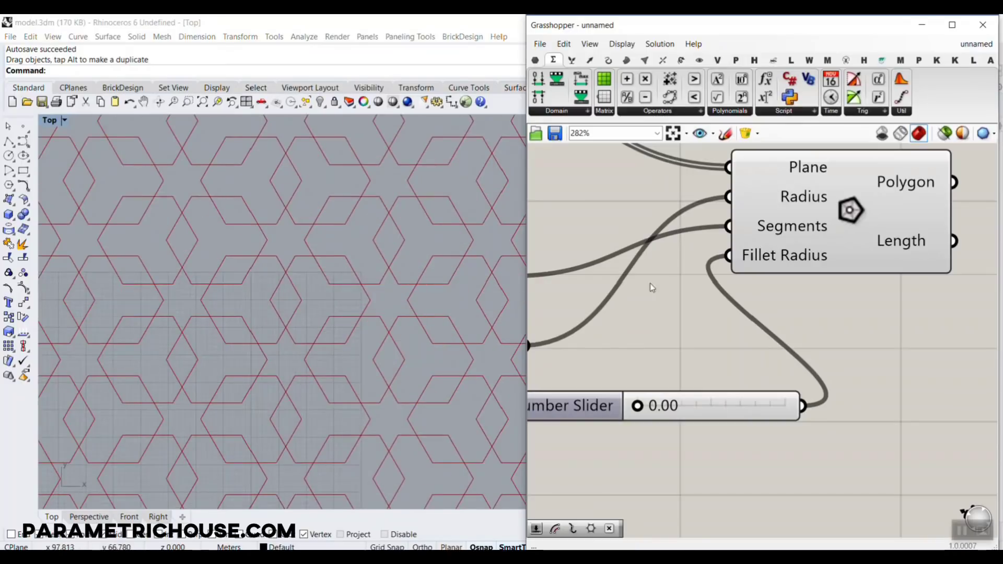
{"action": "right_click_drag", "start_coordinate": [829, 294], "coordinate": [672, 345]}
{"action": "mouse_move", "coordinate": [747, 239]}
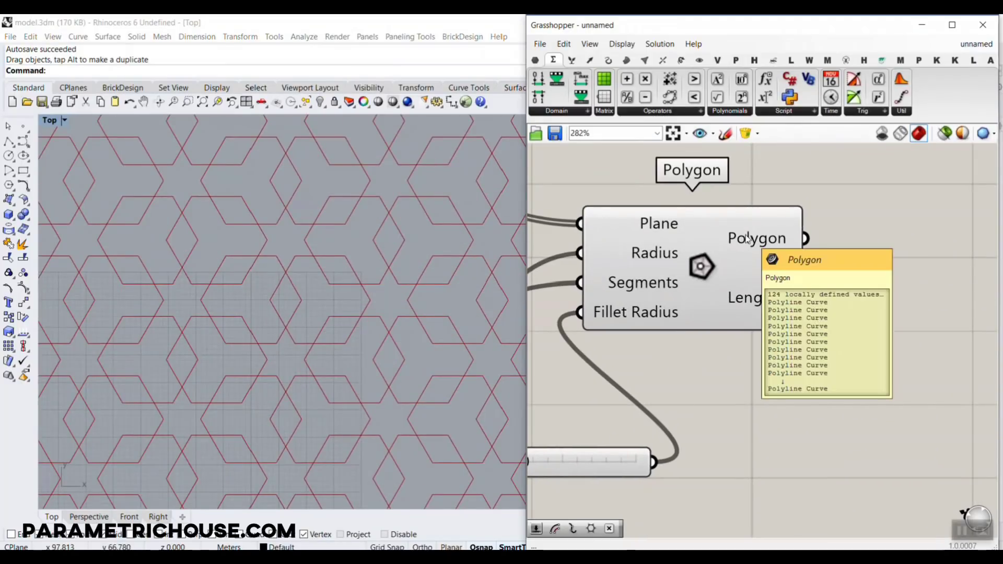
{"action": "scroll", "coordinate": [366, 271], "scroll_direction": "down", "scroll_amount": 3}
{"action": "scroll", "coordinate": [312, 264], "scroll_direction": "up", "scroll_amount": 6}
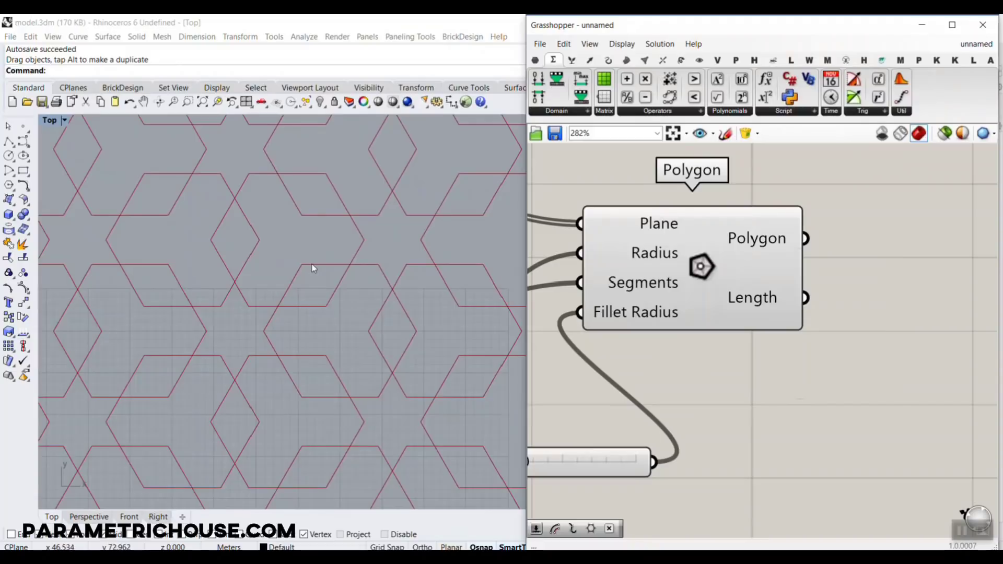
{"action": "left_click_drag", "start_coordinate": [281, 245], "coordinate": [282, 194]}
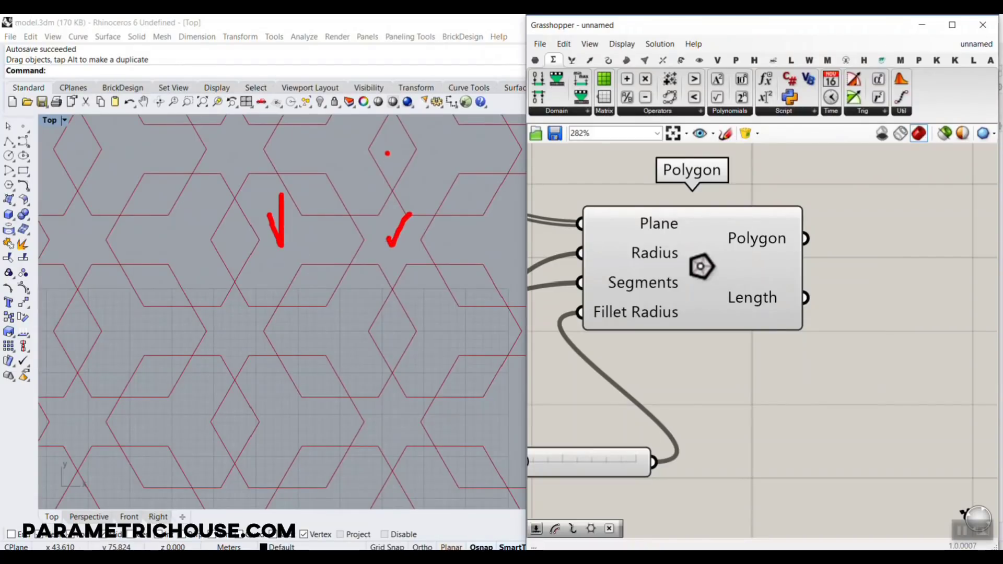
{"action": "key", "text": "Escape"}
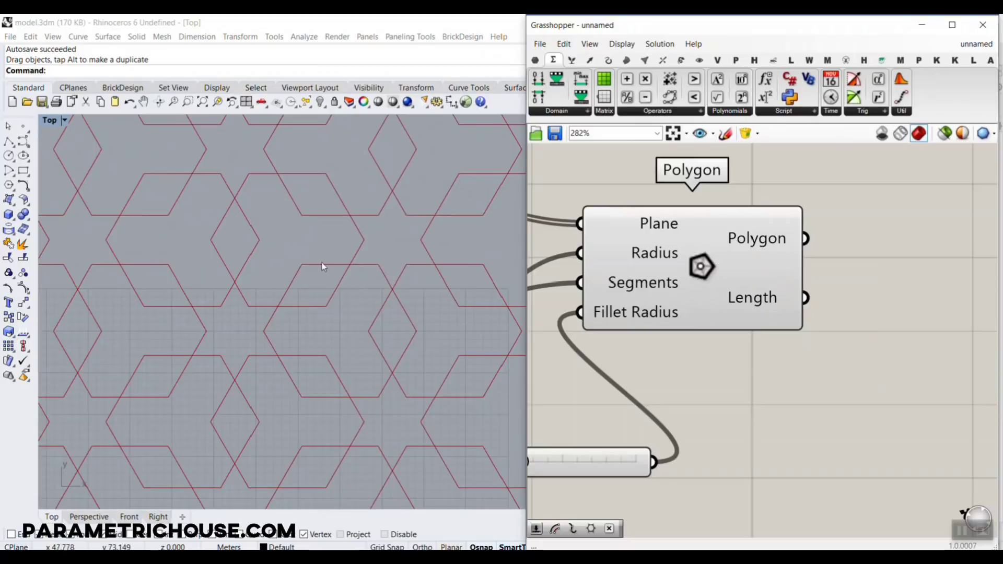
Step: Bake the Polygon output to check individual curves in the Rhino viewport, and undo the bake
{"action": "right_click", "coordinate": [753, 235]}
{"action": "left_click", "coordinate": [779, 265]}
{"action": "left_click", "coordinate": [784, 372]}
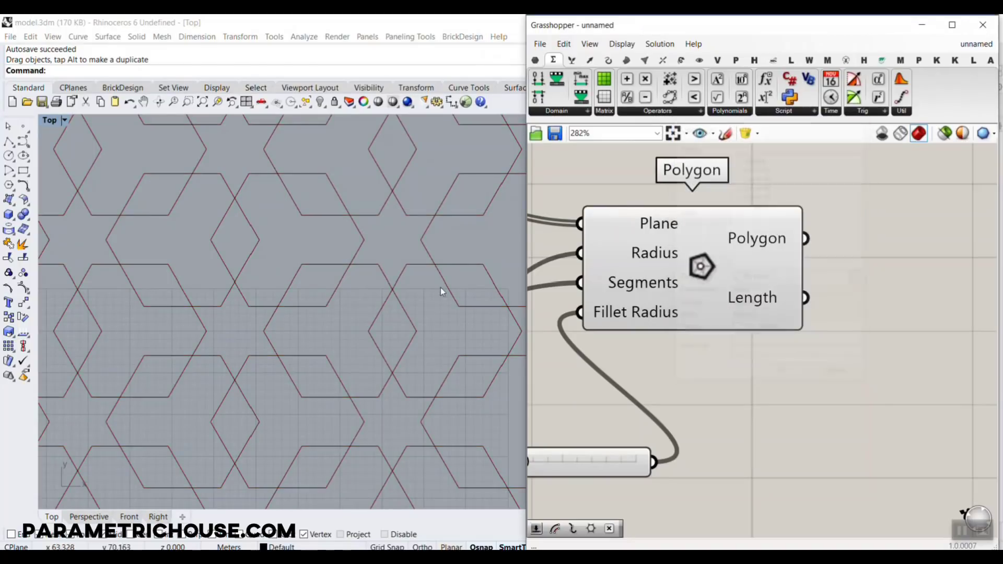
{"action": "left_click", "coordinate": [356, 230]}
{"action": "left_click", "coordinate": [372, 214]}
{"action": "left_click", "coordinate": [383, 243]}
{"action": "scroll", "coordinate": [384, 243], "scroll_direction": "down", "scroll_amount": 4}
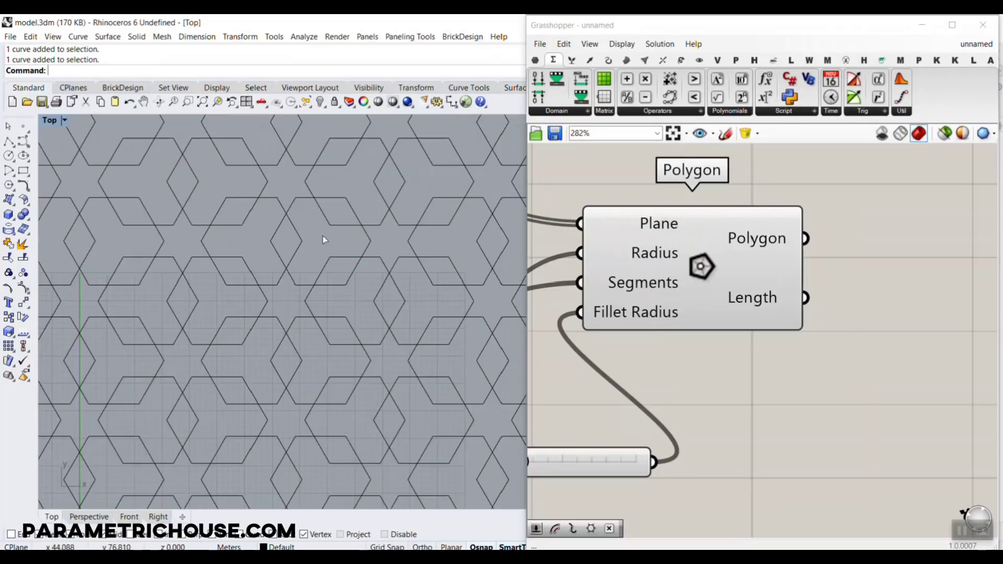
{"action": "key", "text": "ctrl+z"}
{"action": "scroll", "coordinate": [317, 249], "scroll_direction": "down", "scroll_amount": 3}
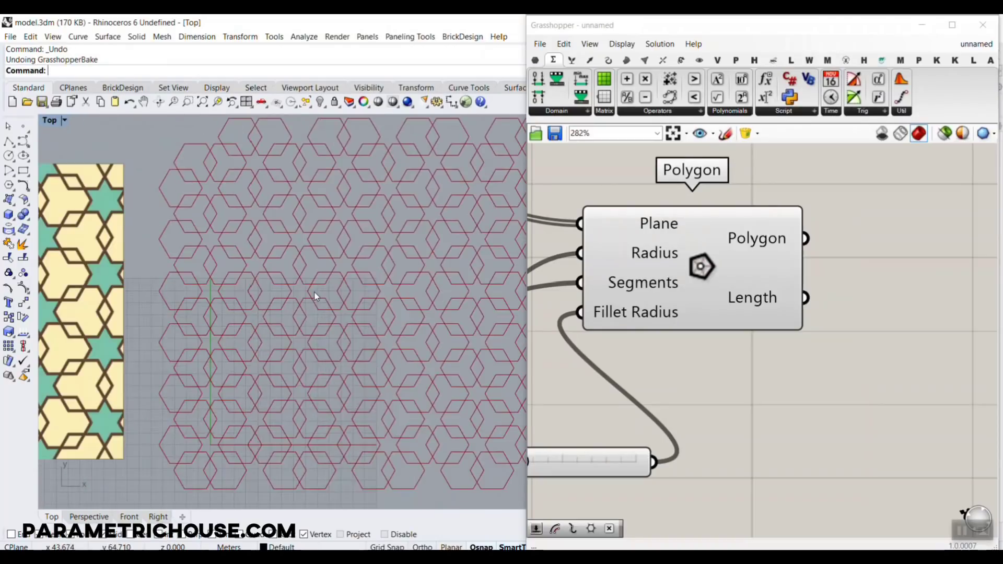
Step: Add a Surface parameter to the canvas above the Polygon component
{"action": "left_click", "coordinate": [834, 313]}
{"action": "scroll", "coordinate": [774, 340], "scroll_direction": "down", "scroll_amount": 6}
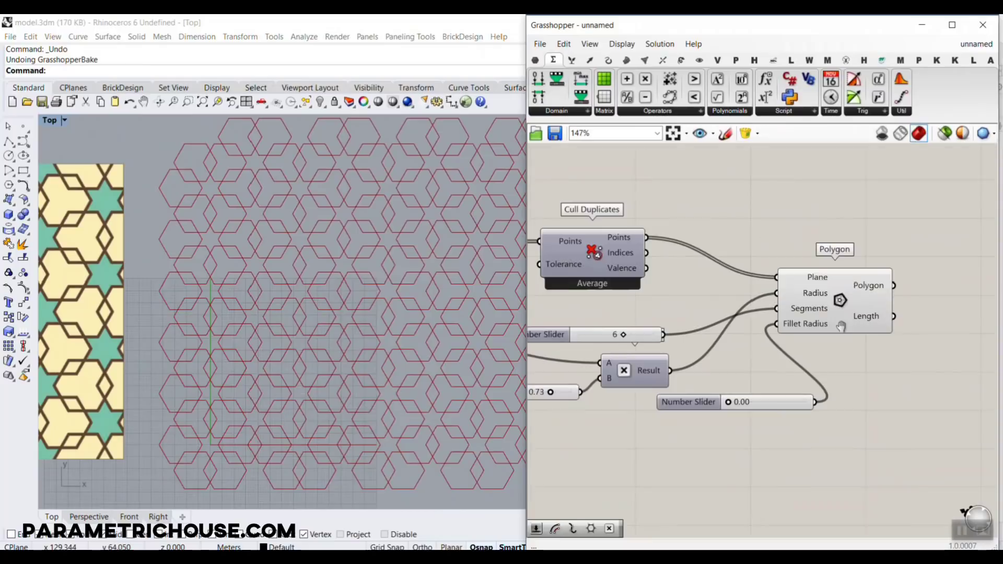
{"action": "right_click_drag", "start_coordinate": [784, 328], "coordinate": [851, 328]}
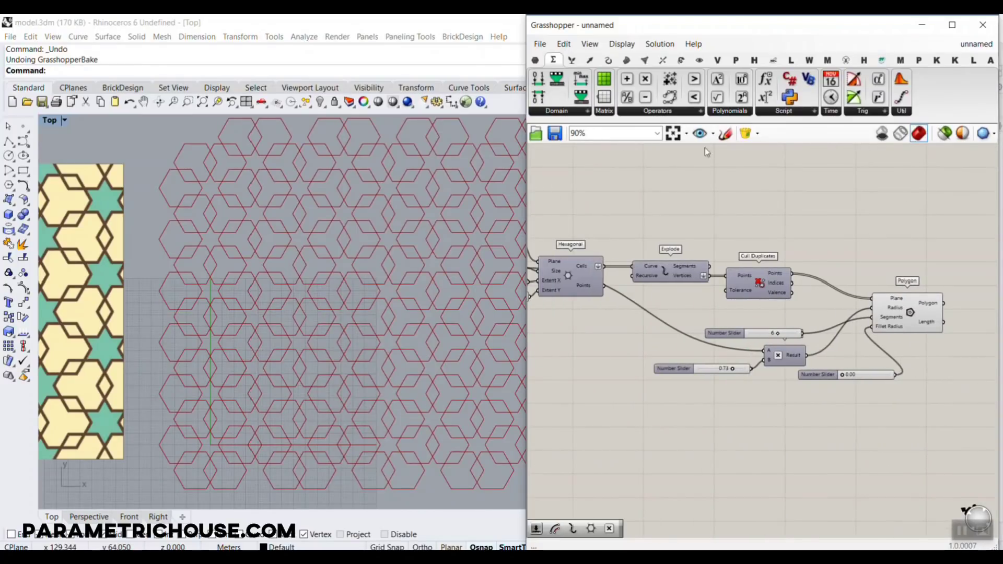
{"action": "left_click", "coordinate": [535, 60]}
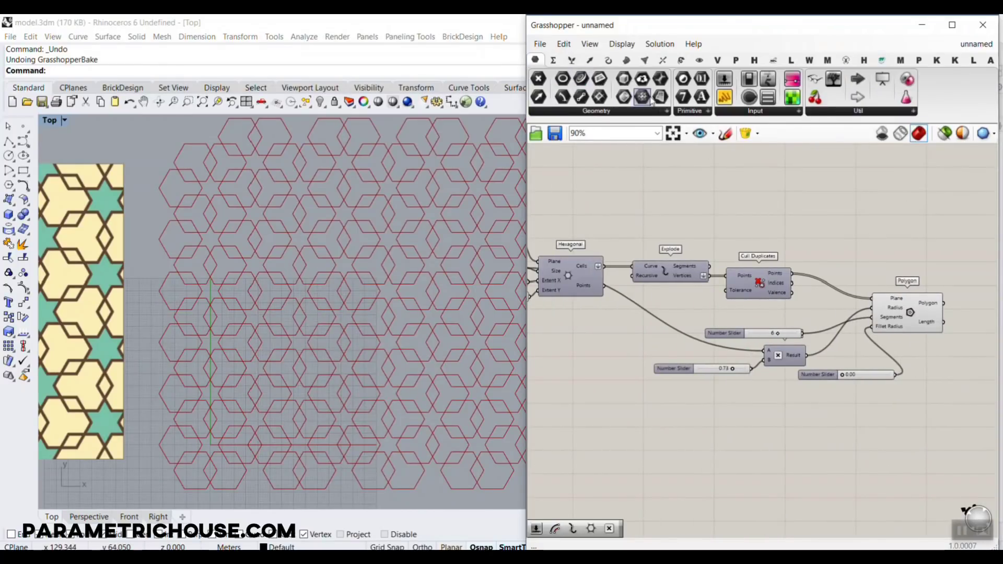
{"action": "left_click_drag", "start_coordinate": [660, 97], "coordinate": [926, 264]}
{"action": "right_click_drag", "start_coordinate": [902, 299], "coordinate": [809, 299]}
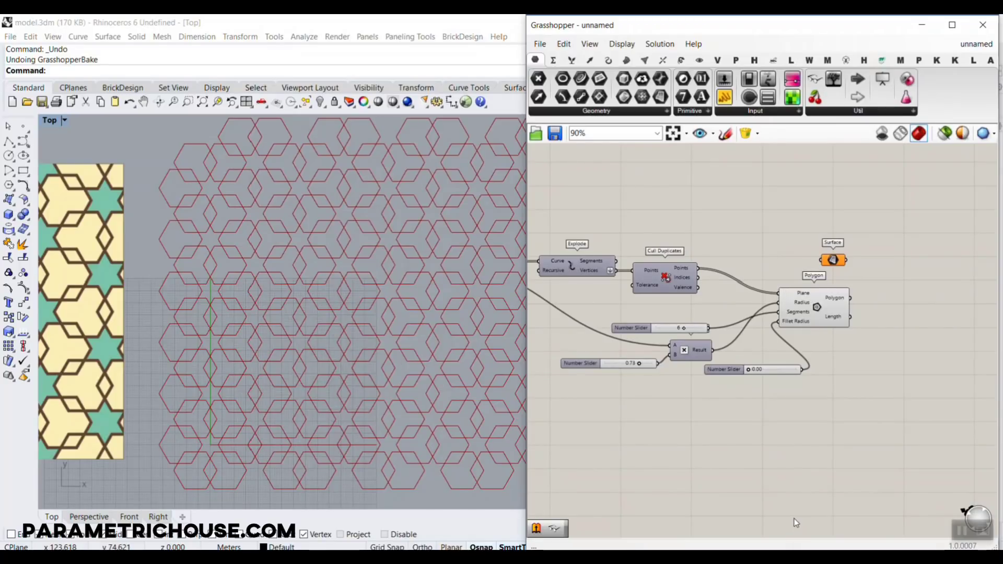
Step: Feed the Hexagonal grid's Cells output into the Surface parameter and place the parameter just above the Polygon component
{"action": "left_click_drag", "start_coordinate": [843, 259], "coordinate": [702, 243]}
{"action": "scroll", "coordinate": [900, 286], "scroll_direction": "down", "scroll_amount": 3}
{"action": "scroll", "coordinate": [738, 265], "scroll_direction": "up", "scroll_amount": 4}
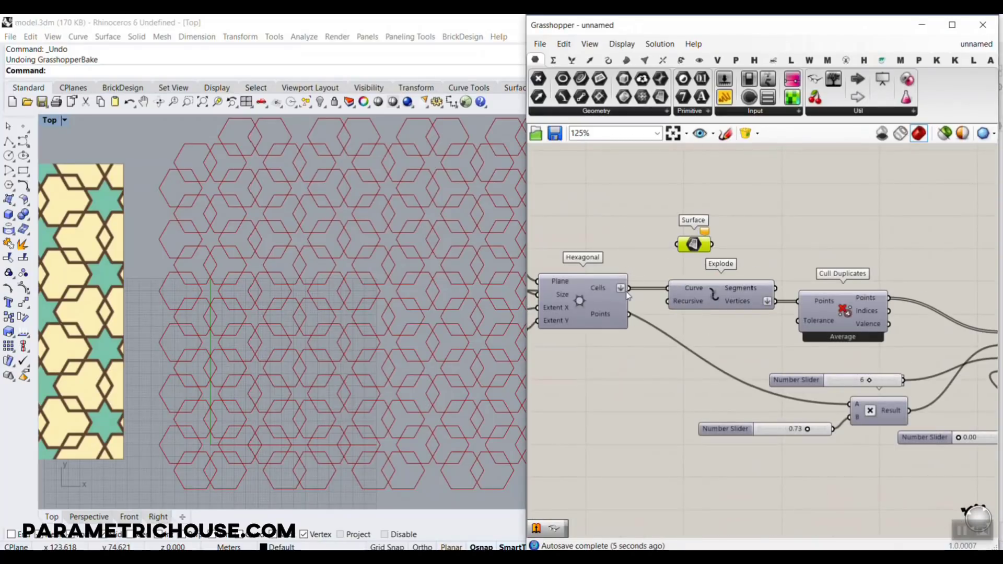
{"action": "left_click_drag", "start_coordinate": [627, 289], "coordinate": [850, 240]}
{"action": "scroll", "coordinate": [215, 221], "scroll_direction": "up", "scroll_amount": 2}
{"action": "right_click_drag", "start_coordinate": [249, 223], "coordinate": [184, 244]}
{"action": "scroll", "coordinate": [181, 247], "scroll_direction": "down", "scroll_amount": 2}
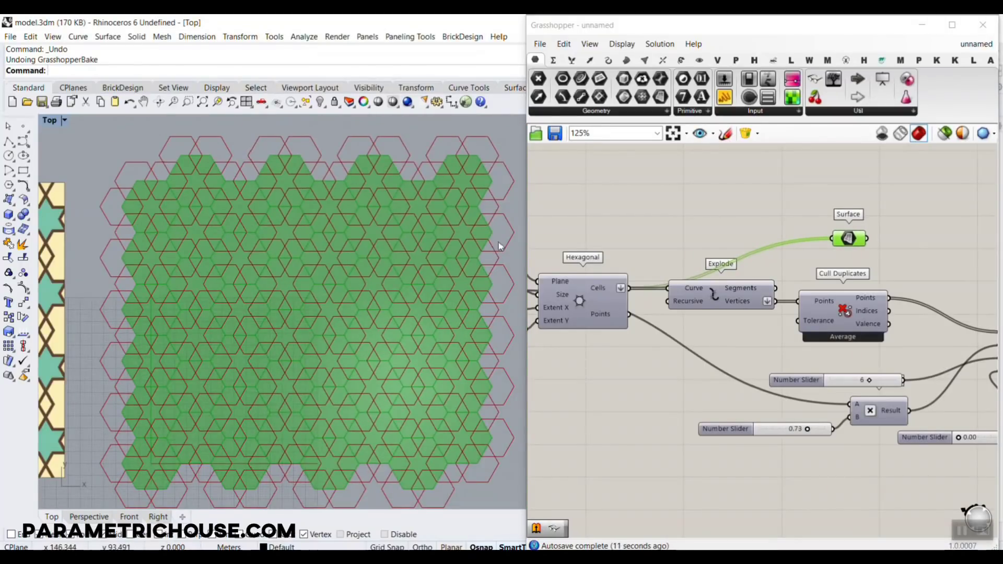
{"action": "scroll", "coordinate": [853, 278], "scroll_direction": "down", "scroll_amount": 2}
{"action": "left_click_drag", "start_coordinate": [742, 236], "coordinate": [890, 272]}
Step: Set the multiplier slider for the polygon radius to 0.63 to reduce the overlap between neighbouring hexagons
{"action": "scroll", "coordinate": [184, 233], "scroll_direction": "up", "scroll_amount": 4}
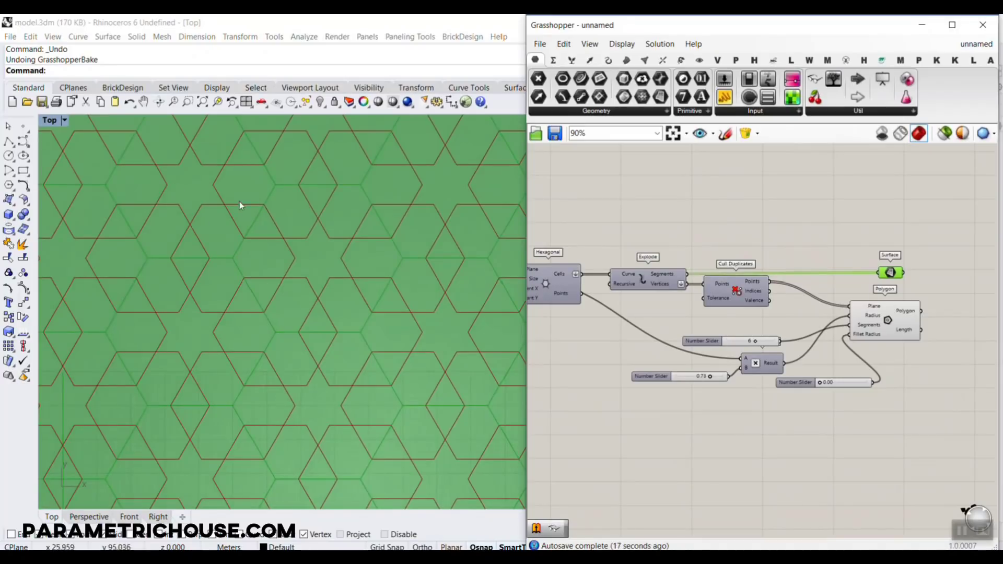
{"action": "scroll", "coordinate": [190, 252], "scroll_direction": "up", "scroll_amount": 3}
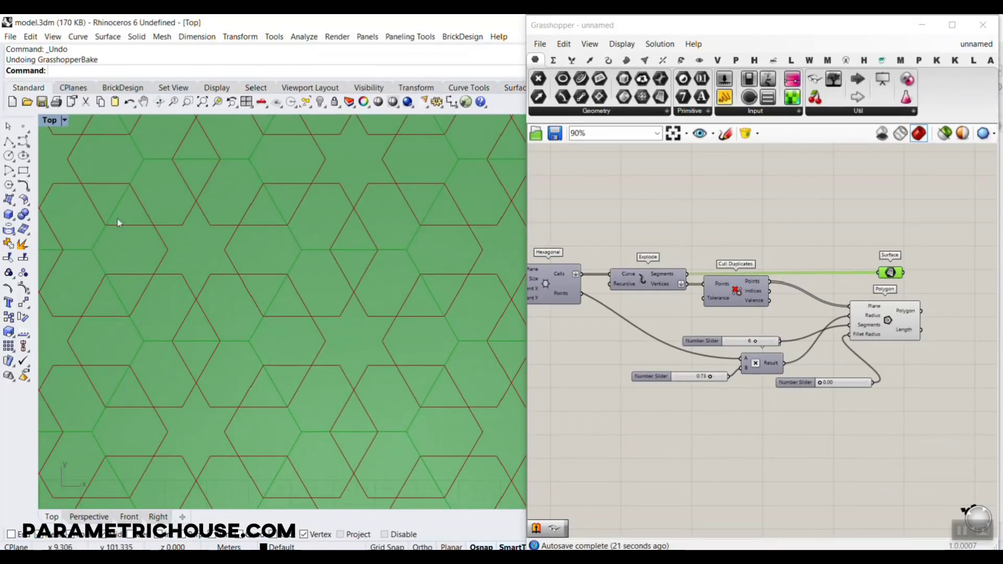
{"action": "scroll", "coordinate": [694, 371], "scroll_direction": "up", "scroll_amount": 3}
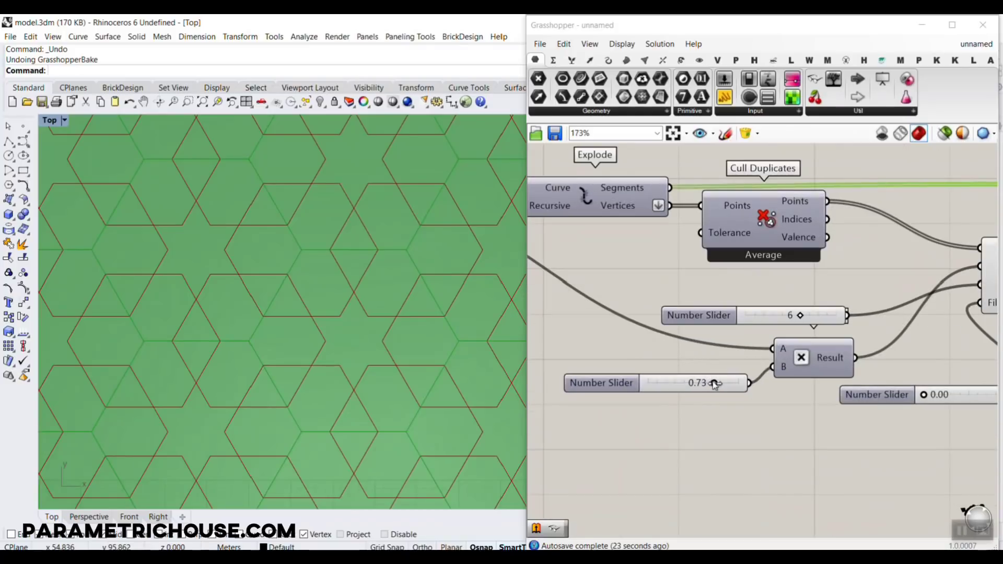
{"action": "left_click_drag", "start_coordinate": [715, 384], "coordinate": [705, 383]}
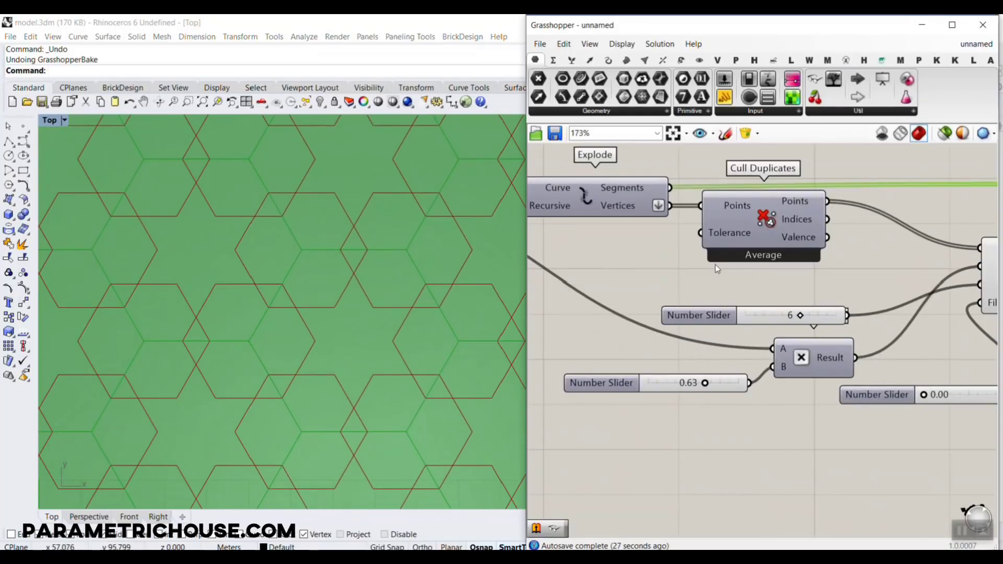
Step: Add a Surface Split component after the Surface parameter and the Polygon component
{"action": "right_click_drag", "start_coordinate": [715, 264], "coordinate": [650, 273]}
{"action": "scroll", "coordinate": [650, 274], "scroll_direction": "down", "scroll_amount": 3}
{"action": "left_click", "coordinate": [761, 194]}
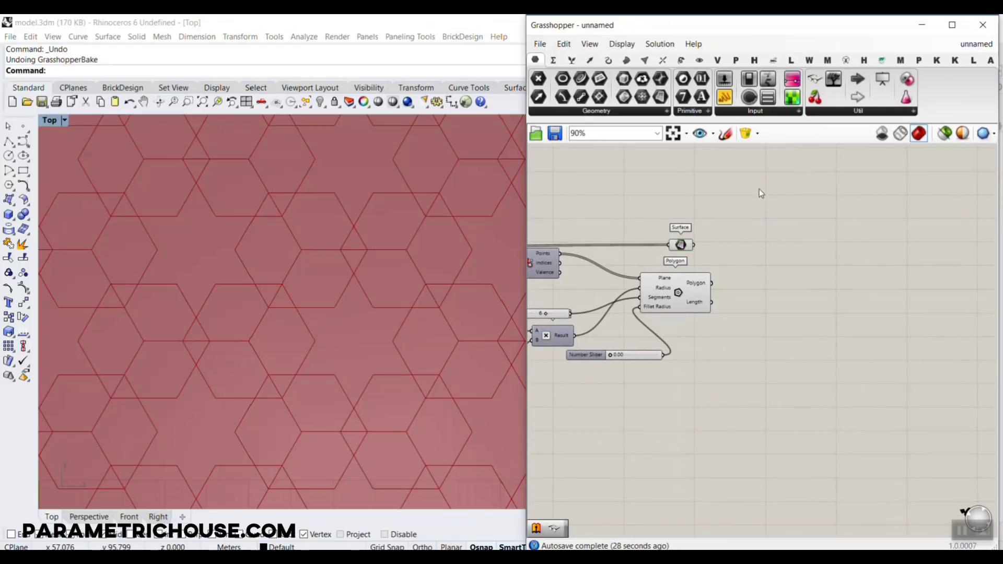
{"action": "left_click", "coordinate": [663, 60]}
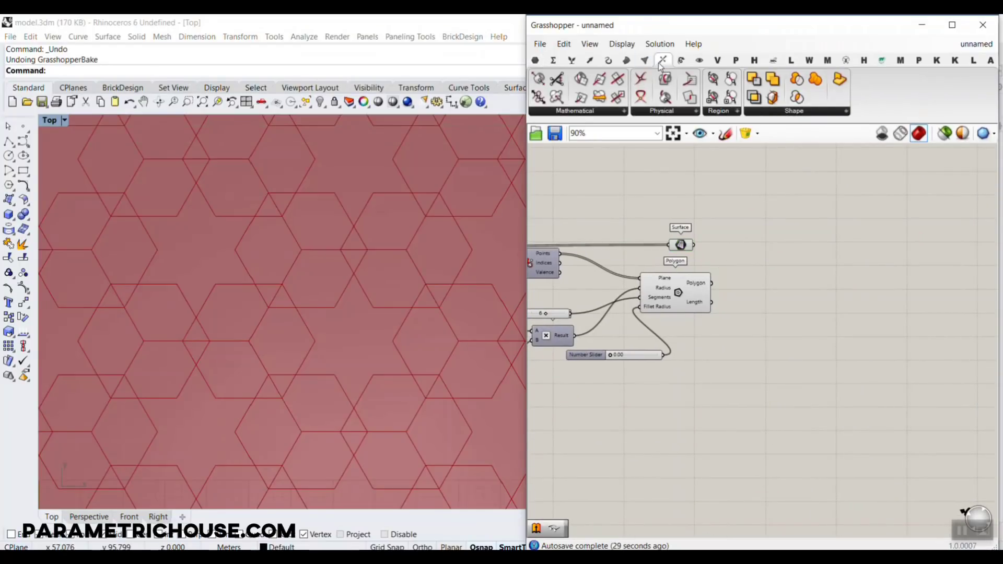
{"action": "left_click", "coordinate": [693, 111]}
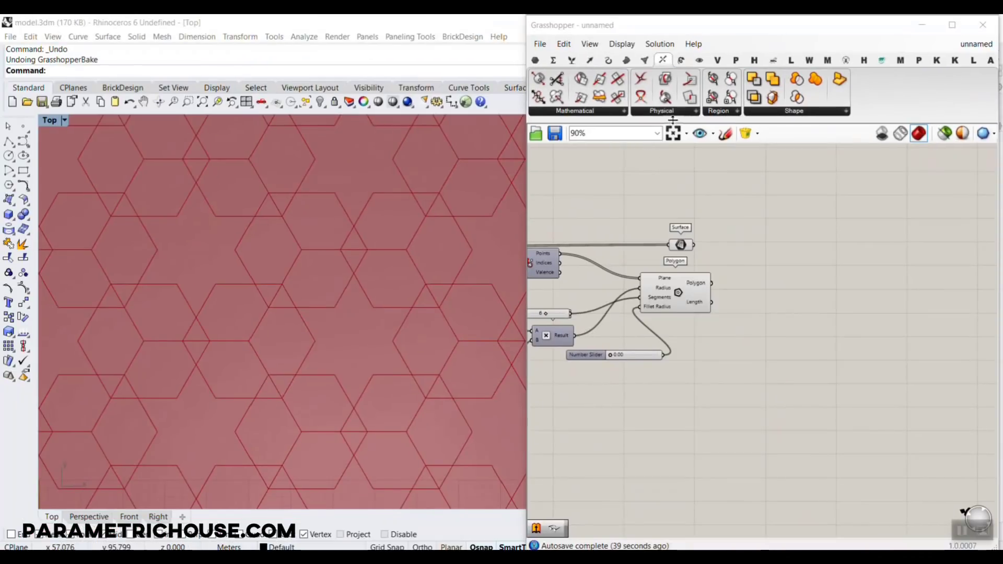
{"action": "left_click", "coordinate": [674, 113]}
{"action": "left_click", "coordinate": [671, 241]}
{"action": "scroll", "coordinate": [786, 264], "scroll_direction": "up", "scroll_amount": 3}
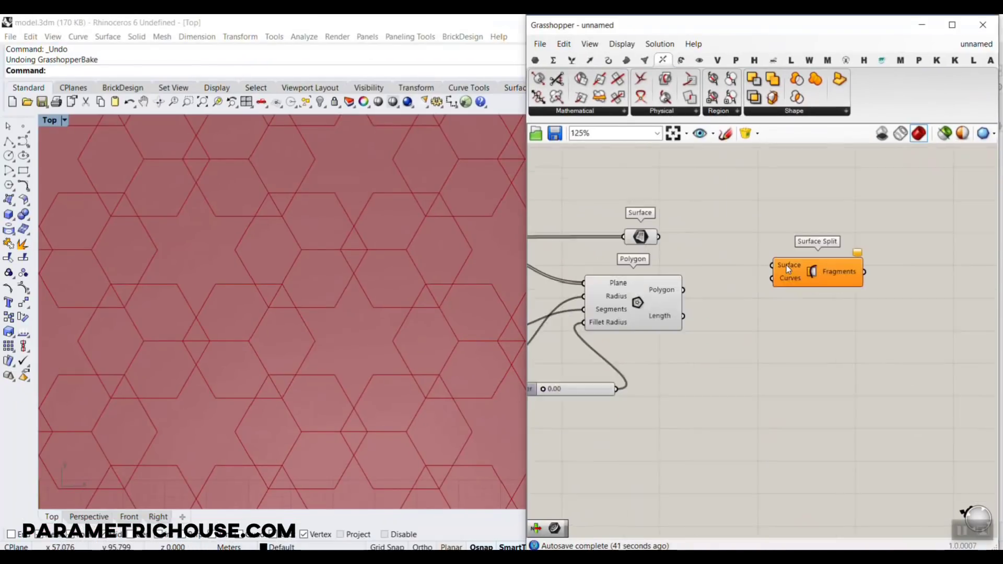
Step: Connect the Surface parameter to Surface Split's Surface input and the Polygon output to its Curves input
{"action": "left_click", "coordinate": [789, 271]}
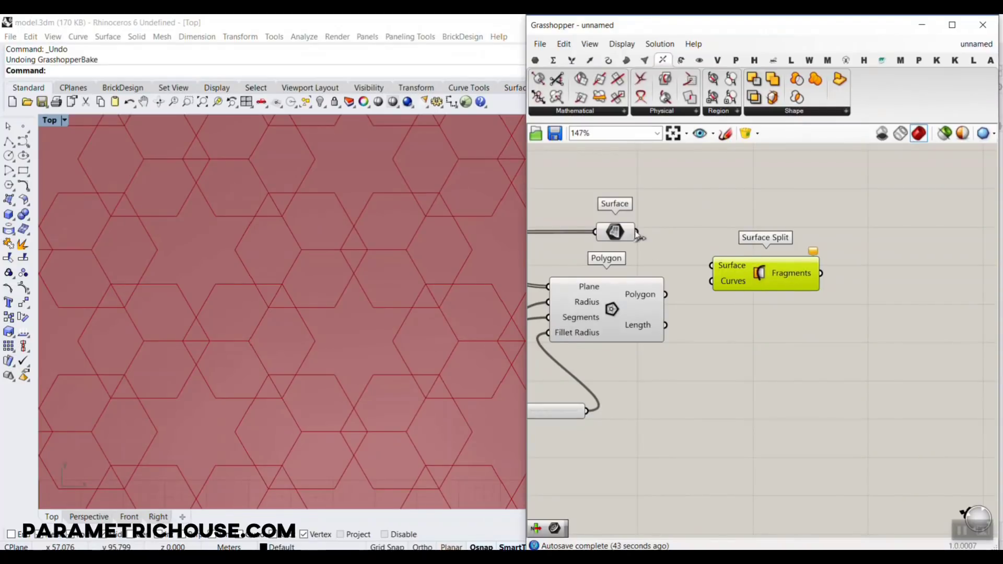
{"action": "left_click_drag", "start_coordinate": [636, 231], "coordinate": [711, 265]}
{"action": "left_click_drag", "start_coordinate": [665, 294], "coordinate": [712, 281]}
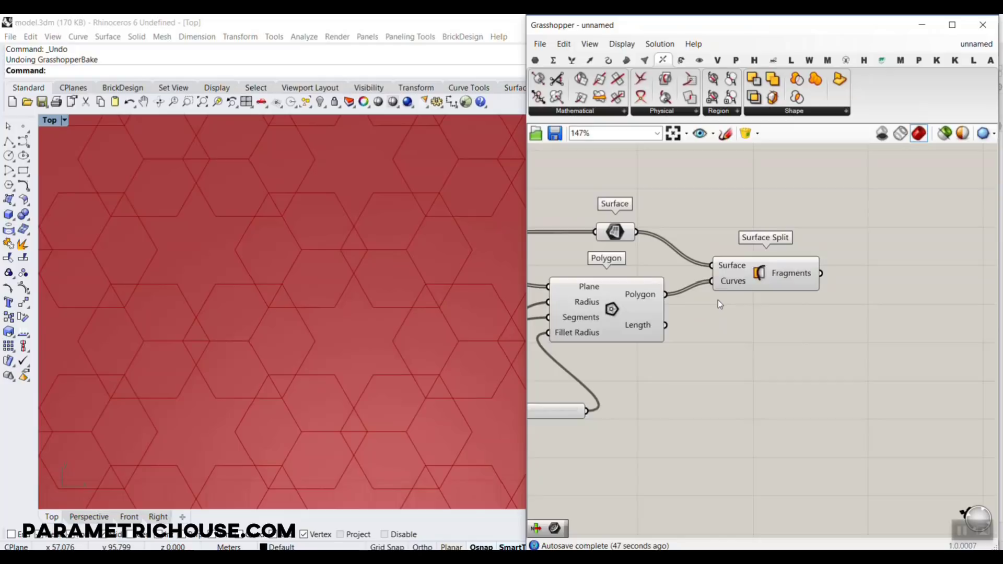
Step: Turn off the preview of all components before Surface Split
{"action": "scroll", "coordinate": [730, 292], "scroll_direction": "down", "scroll_amount": 8}
{"action": "left_click_drag", "start_coordinate": [806, 347], "coordinate": [610, 261]}
{"action": "right_click", "coordinate": [764, 214]}
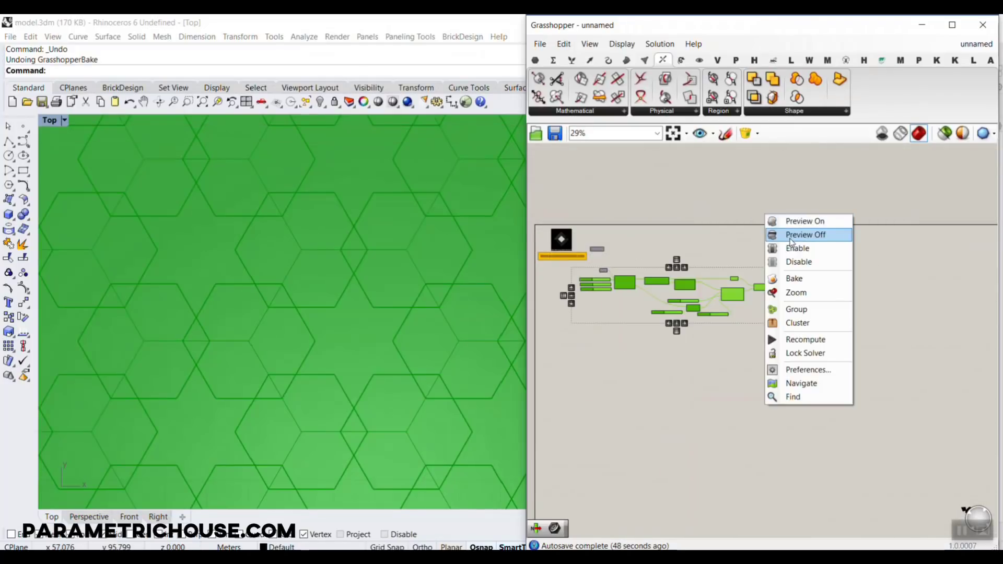
{"action": "left_click", "coordinate": [779, 233]}
{"action": "scroll", "coordinate": [763, 280], "scroll_direction": "up", "scroll_amount": 6}
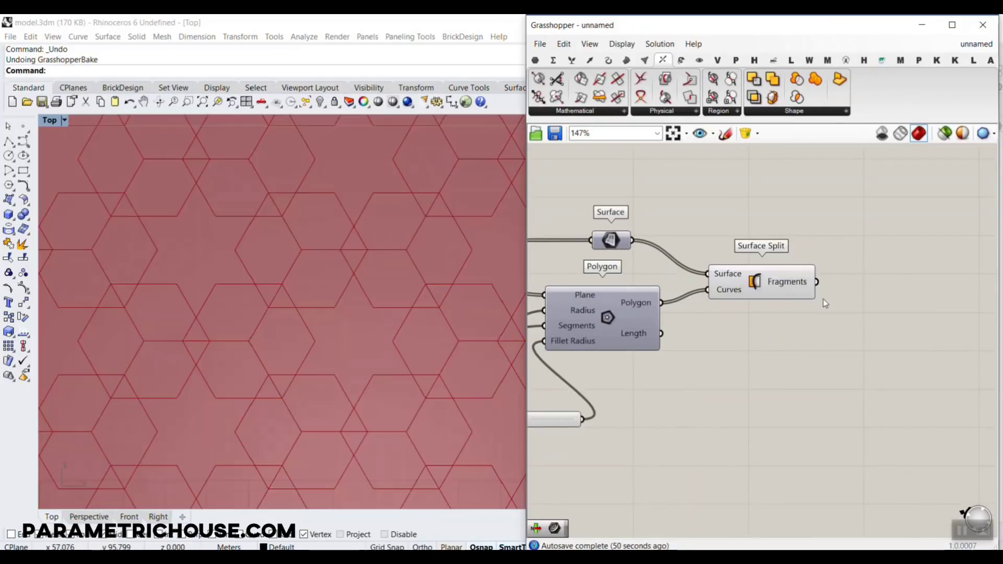
Step: Bake the Surface Split fragments and select a star-shaped piece in the Top viewport to check it
{"action": "scroll", "coordinate": [702, 300], "scroll_direction": "up", "scroll_amount": 2}
{"action": "right_click", "coordinate": [690, 267]}
{"action": "left_click", "coordinate": [733, 292]}
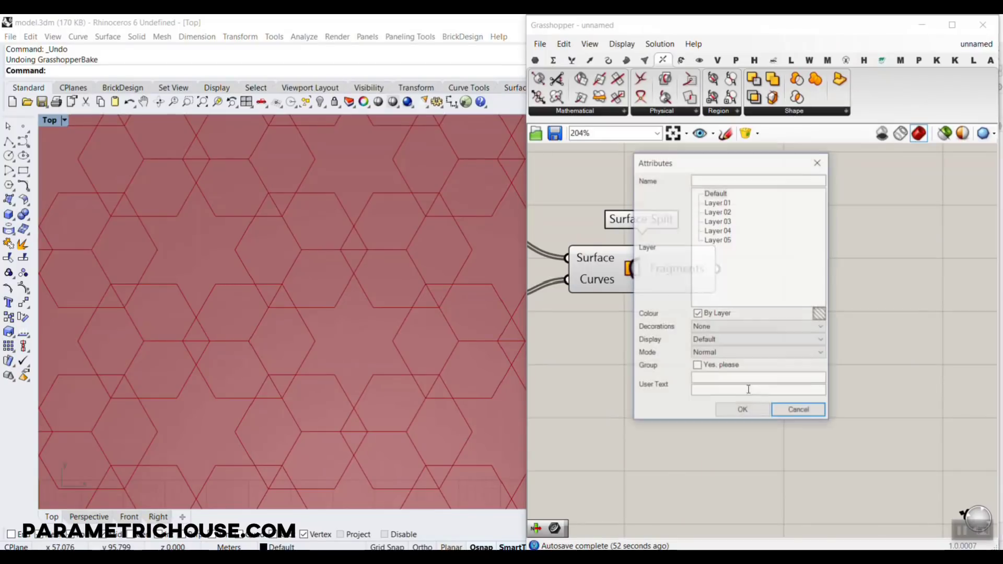
{"action": "left_click", "coordinate": [742, 411]}
{"action": "left_click", "coordinate": [363, 174]}
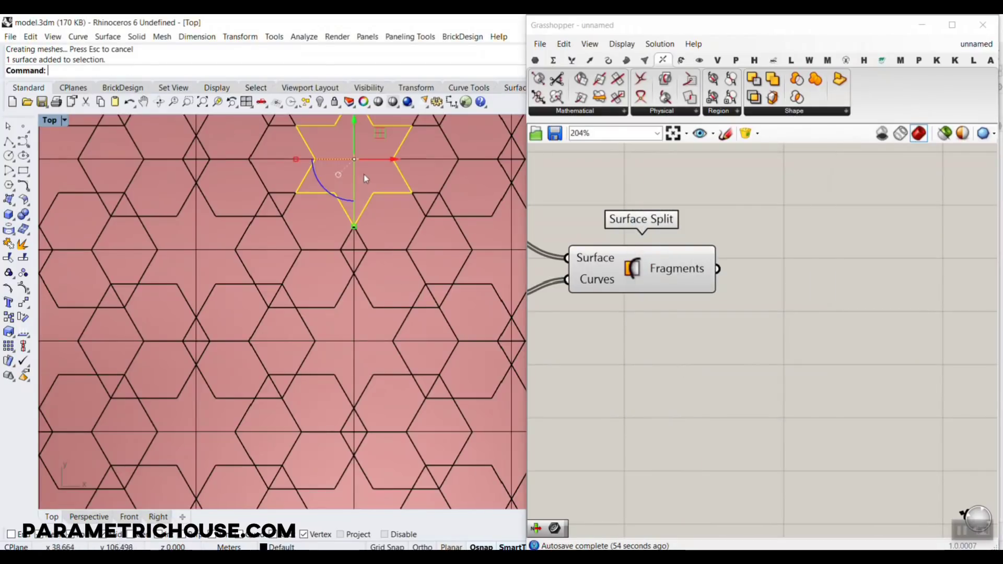
{"action": "scroll", "coordinate": [265, 226], "scroll_direction": "down", "scroll_amount": 3}
{"action": "scroll", "coordinate": [801, 231], "scroll_direction": "down", "scroll_amount": 6}
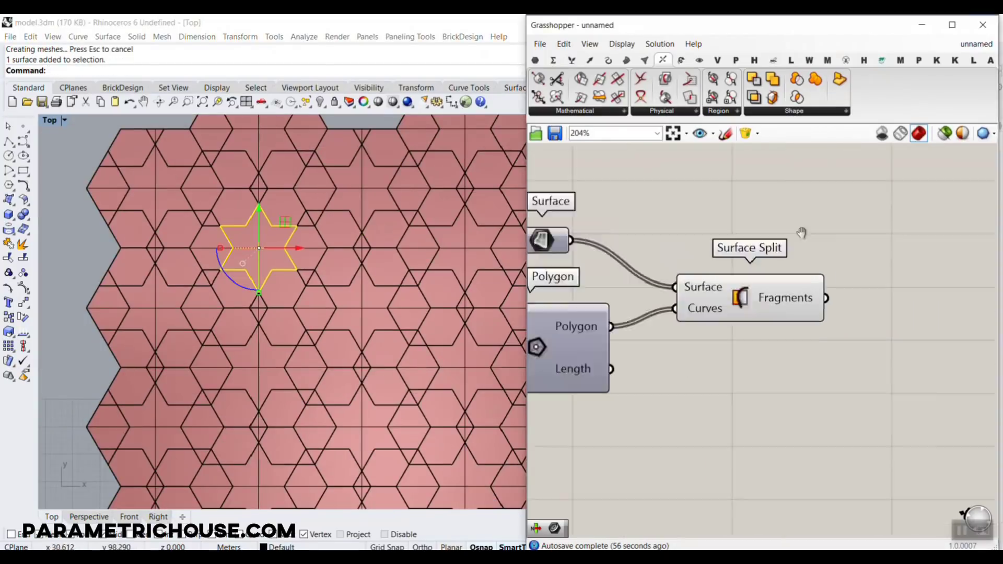
Step: Select individual baked hexagonal and triangular fragments across the pattern to check how the surfaces are split
{"action": "left_click", "coordinate": [68, 291]}
{"action": "scroll", "coordinate": [245, 313], "scroll_direction": "up", "scroll_amount": 4}
{"action": "left_click", "coordinate": [229, 284]}
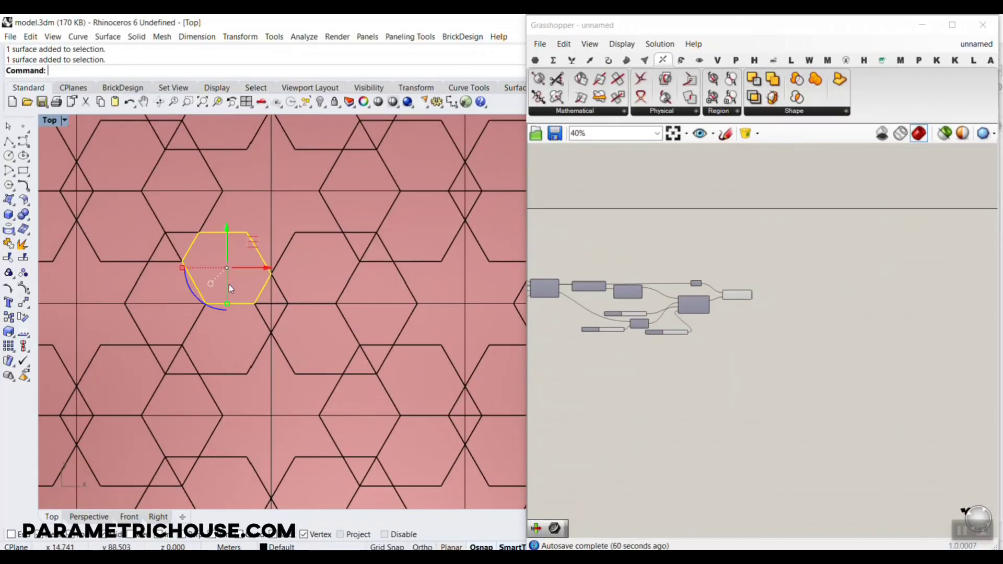
{"action": "left_click", "coordinate": [240, 328]}
{"action": "left_click", "coordinate": [324, 299]}
{"action": "left_click", "coordinate": [314, 337]}
{"action": "scroll", "coordinate": [386, 300], "scroll_direction": "down", "scroll_amount": 4}
{"action": "right_click_drag", "start_coordinate": [429, 302], "coordinate": [303, 306]}
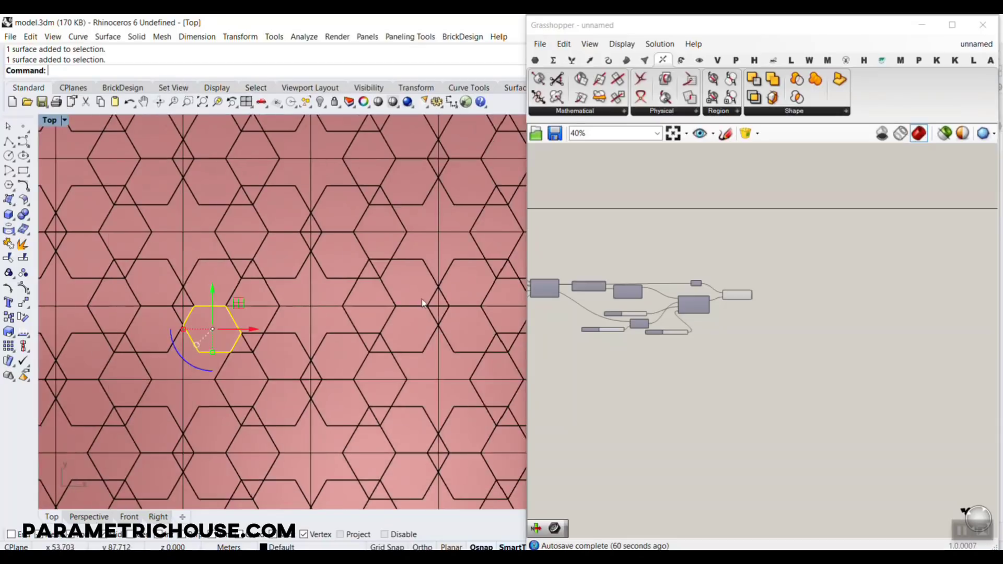
{"action": "scroll", "coordinate": [423, 303], "scroll_direction": "up", "scroll_amount": 6}
{"action": "left_click", "coordinate": [395, 278]}
{"action": "left_click", "coordinate": [379, 320]}
{"action": "scroll", "coordinate": [379, 321], "scroll_direction": "down", "scroll_amount": 4}
{"action": "right_click_drag", "start_coordinate": [411, 354], "coordinate": [348, 333]}
{"action": "scroll", "coordinate": [306, 303], "scroll_direction": "up", "scroll_amount": 4}
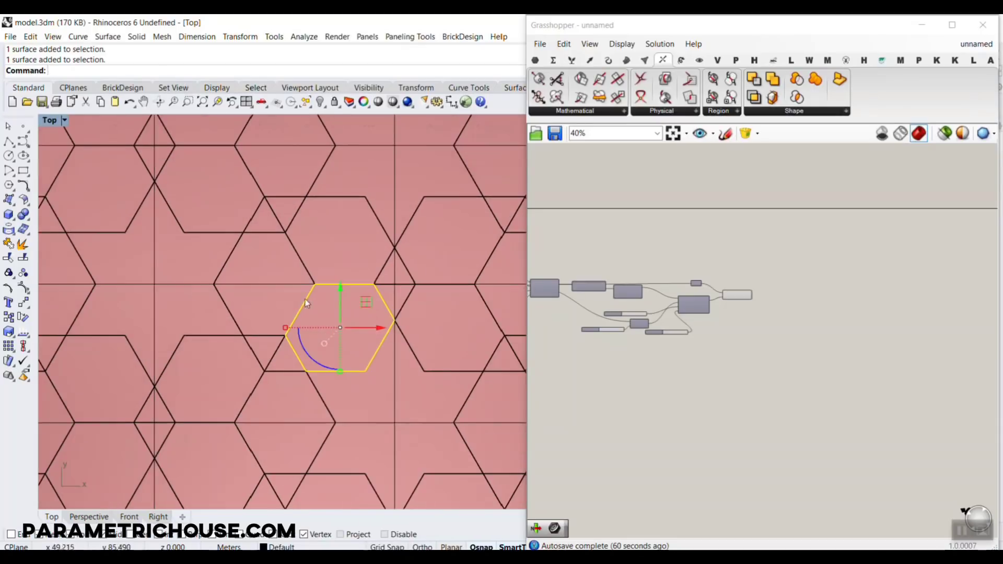
{"action": "left_click", "coordinate": [264, 227]}
{"action": "left_click", "coordinate": [255, 335]}
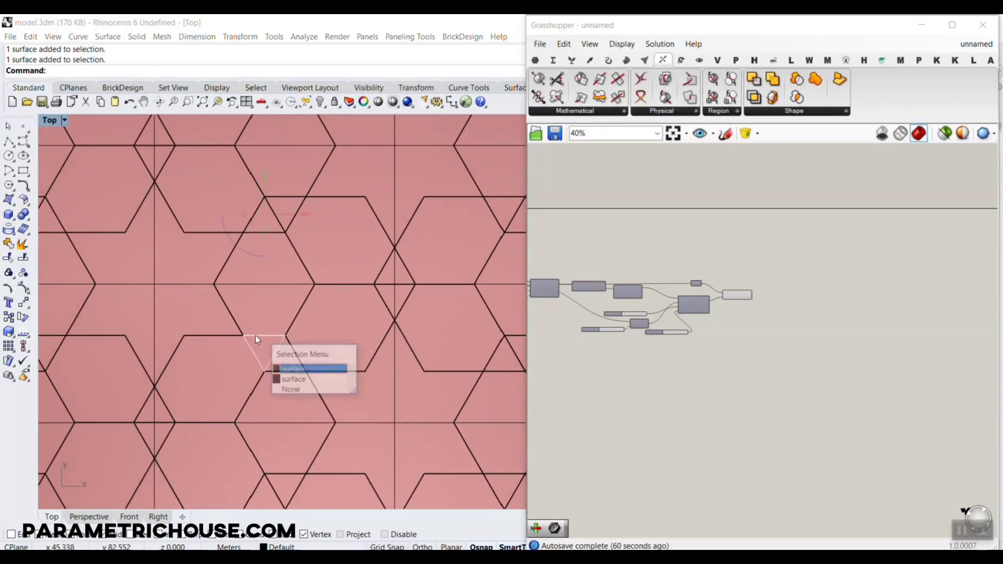
{"action": "left_click", "coordinate": [268, 301]}
Step: Undo the bake of the Surface Split fragments
{"action": "scroll", "coordinate": [265, 277], "scroll_direction": "down", "scroll_amount": 5}
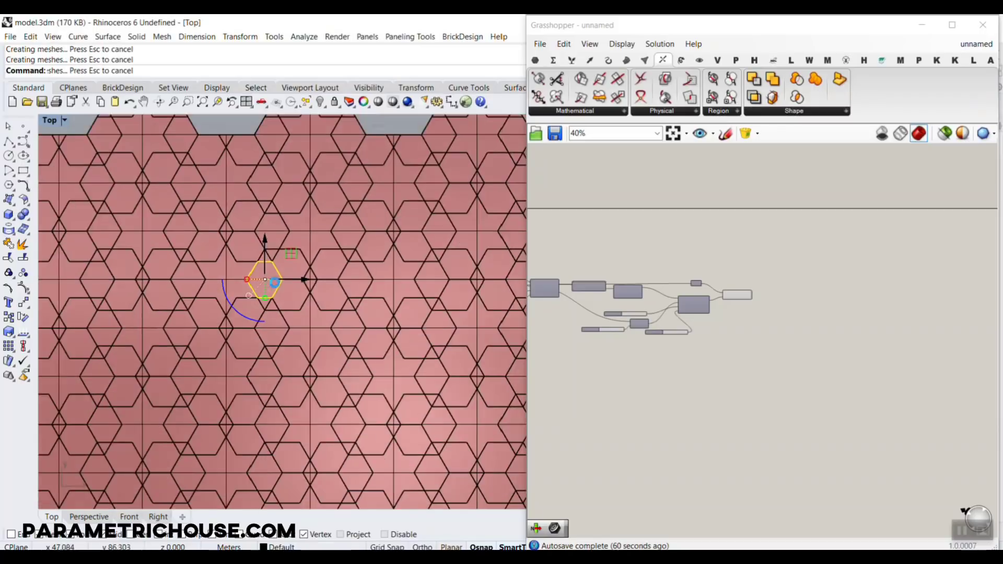
{"action": "scroll", "coordinate": [266, 280], "scroll_direction": "down", "scroll_amount": 4}
{"action": "key", "text": "ctrl+z"}
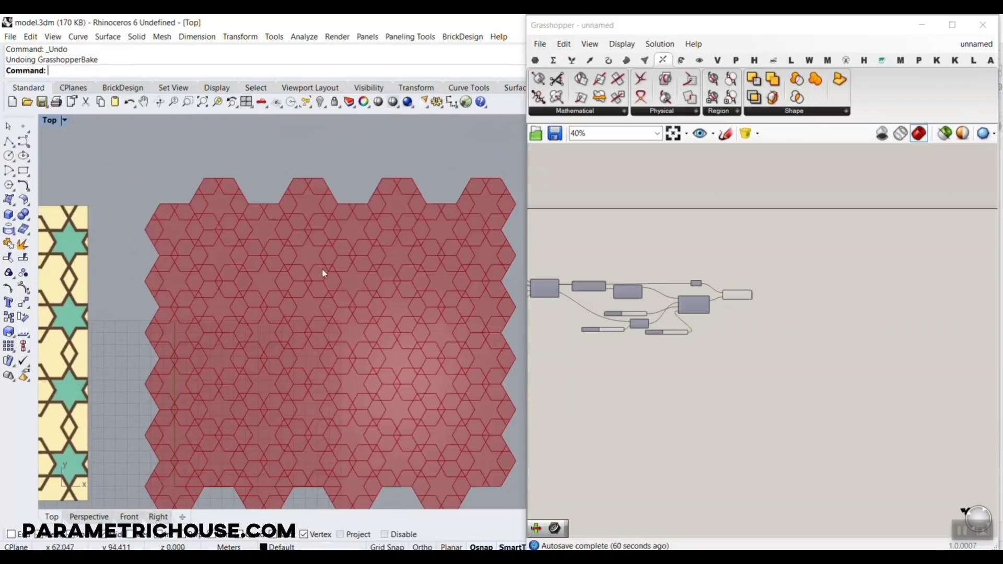
Step: Examine the Surface Split preview up close, comparing the pieces inside the hexagons with the small triangles where the polygons overlap
{"action": "scroll", "coordinate": [322, 270], "scroll_direction": "up", "scroll_amount": 6}
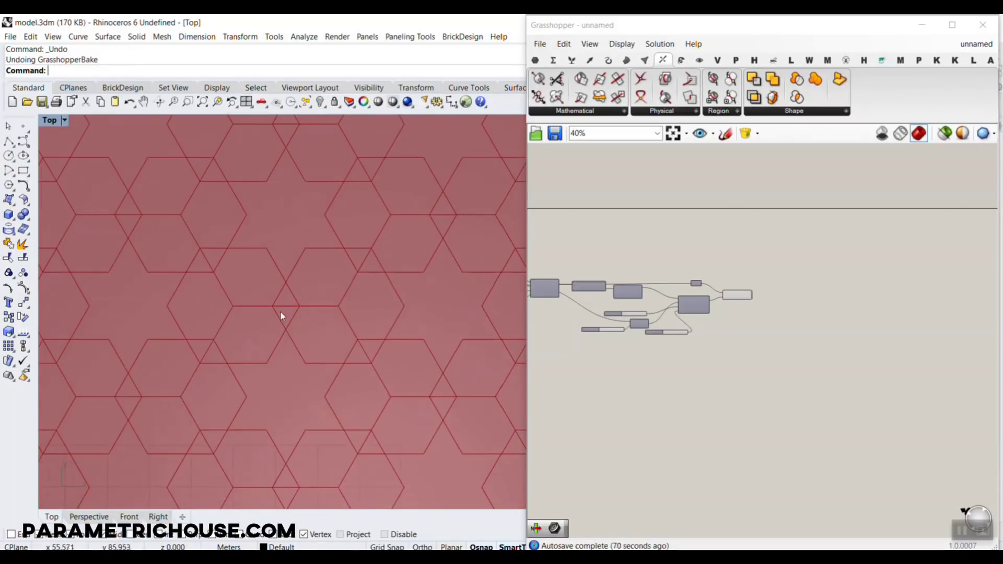
{"action": "scroll", "coordinate": [748, 297], "scroll_direction": "up", "scroll_amount": 3}
{"action": "left_click", "coordinate": [738, 286]}
{"action": "scroll", "coordinate": [186, 318], "scroll_direction": "down", "scroll_amount": 8}
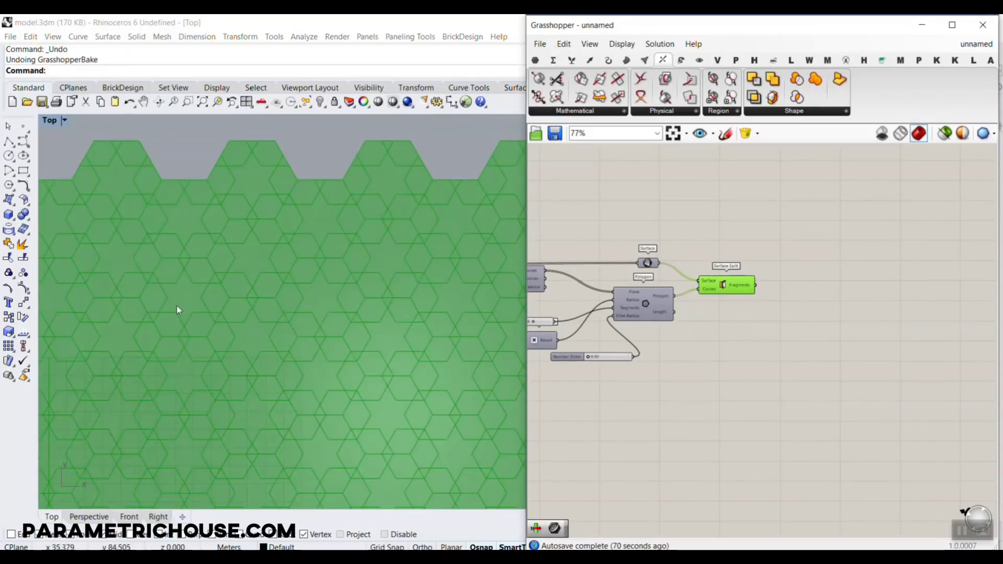
{"action": "scroll", "coordinate": [191, 321], "scroll_direction": "up", "scroll_amount": 8}
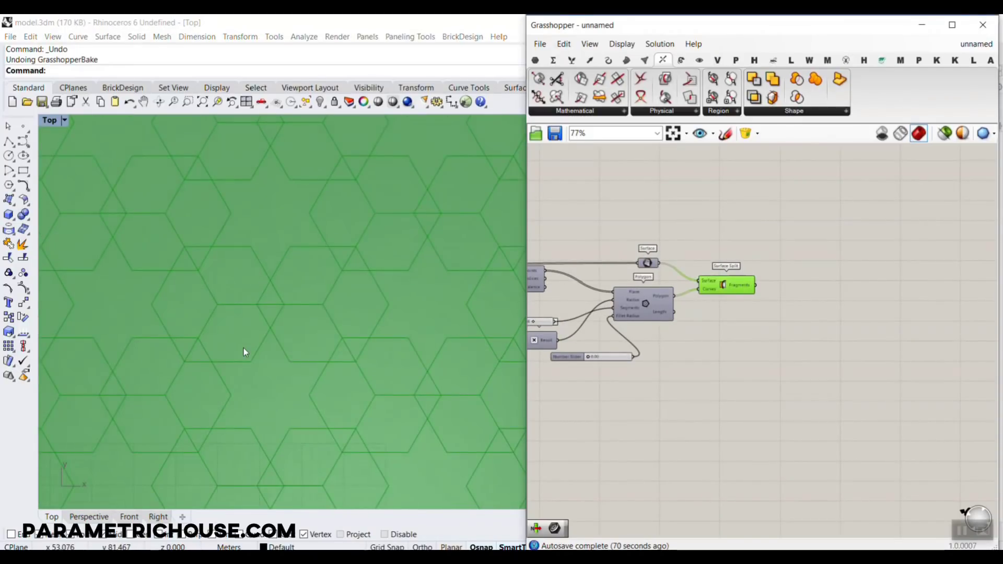
{"action": "scroll", "coordinate": [192, 305], "scroll_direction": "up", "scroll_amount": 3}
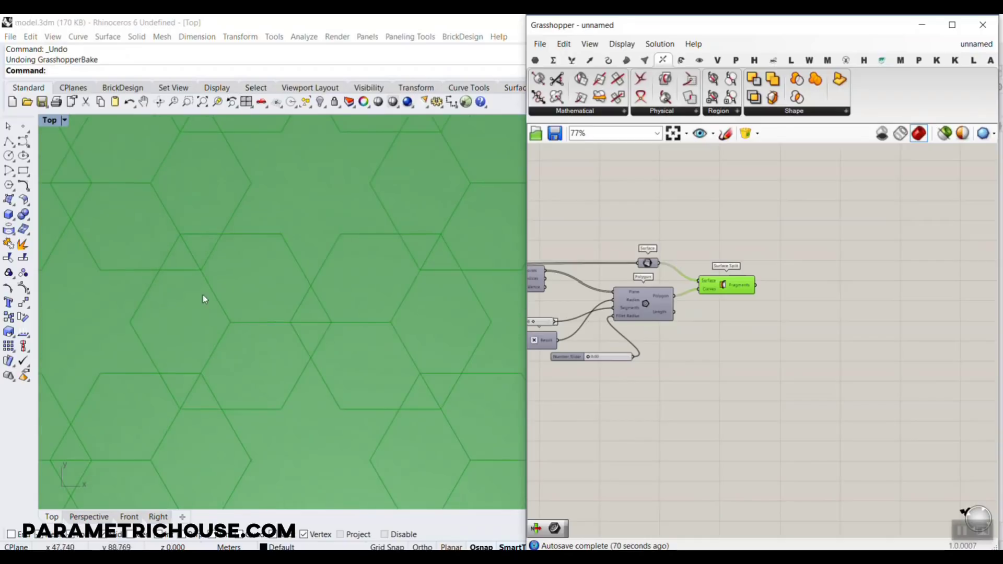
{"action": "left_click_drag", "start_coordinate": [240, 287], "coordinate": [278, 251]}
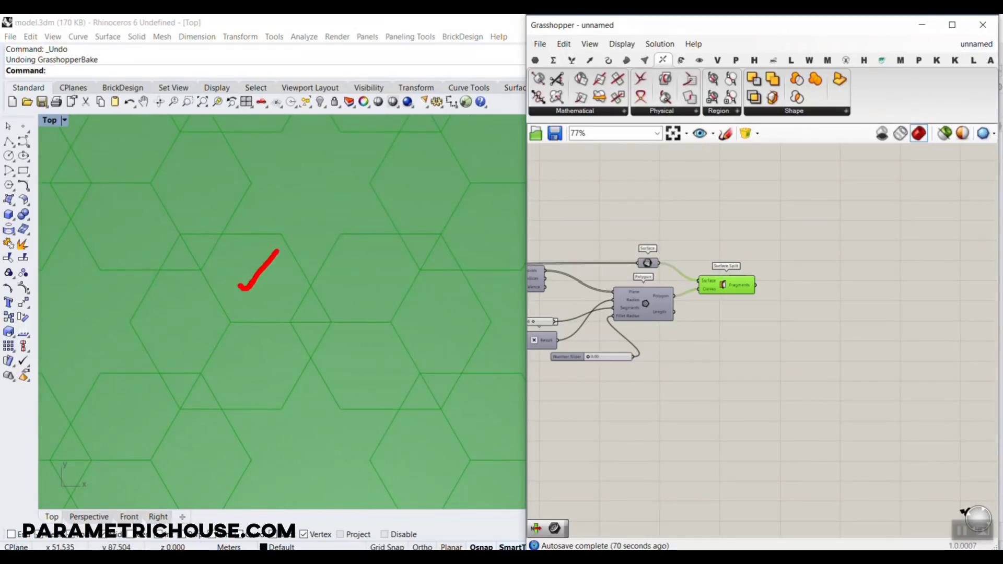
{"action": "left_click_drag", "start_coordinate": [174, 316], "coordinate": [219, 285]}
{"action": "left_click_drag", "start_coordinate": [242, 358], "coordinate": [295, 324]}
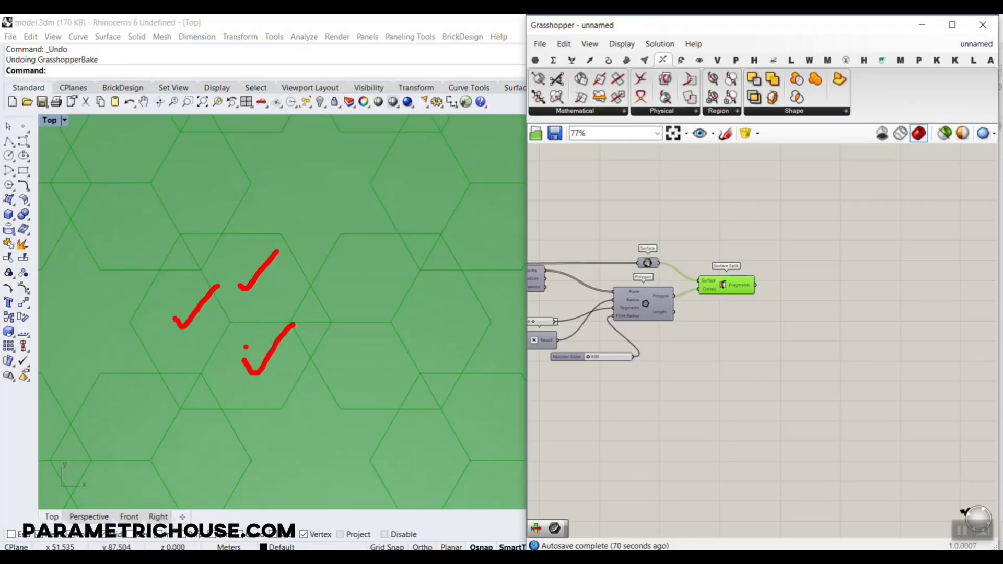
{"action": "mouse_move", "coordinate": [259, 317]}
{"action": "left_mouse_down"}
{"action": "mouse_move", "coordinate": [242, 350]}
{"action": "mouse_move", "coordinate": [253, 307]}
{"action": "left_mouse_up"}
{"action": "key", "text": "ctrl+z"}
{"action": "mouse_move", "coordinate": [204, 269]}
{"action": "left_mouse_down"}
{"action": "mouse_move", "coordinate": [225, 232]}
{"action": "mouse_move", "coordinate": [277, 234]}
{"action": "mouse_move", "coordinate": [302, 276]}
{"action": "mouse_move", "coordinate": [289, 315]}
{"action": "mouse_move", "coordinate": [293, 397]}
{"action": "mouse_move", "coordinate": [249, 411]}
{"action": "mouse_move", "coordinate": [149, 344]}
{"action": "mouse_move", "coordinate": [145, 304]}
{"action": "mouse_move", "coordinate": [202, 269]}
{"action": "left_mouse_up"}
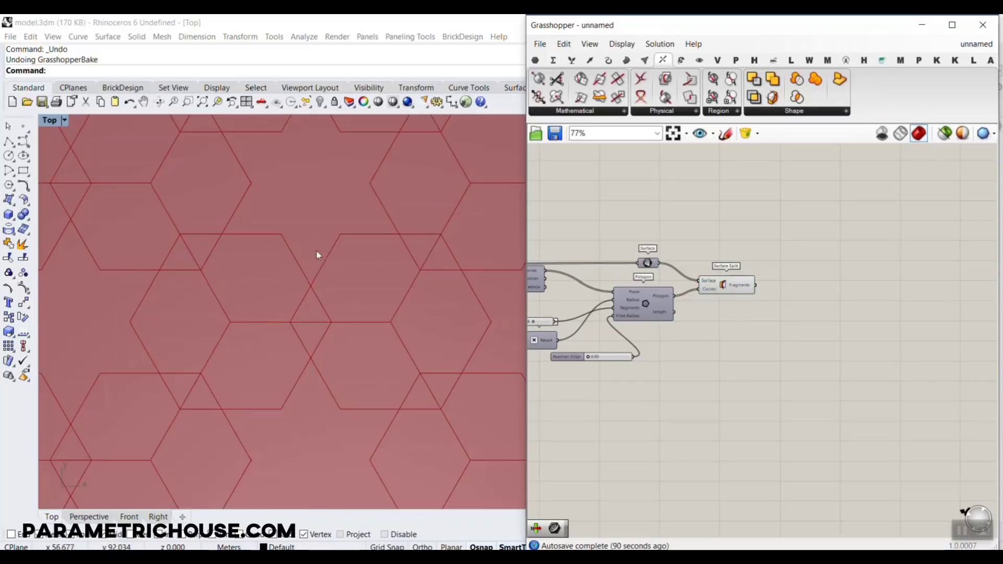
{"action": "scroll", "coordinate": [318, 255], "scroll_direction": "down", "scroll_amount": 3}
{"action": "scroll", "coordinate": [200, 261], "scroll_direction": "up", "scroll_amount": 4}
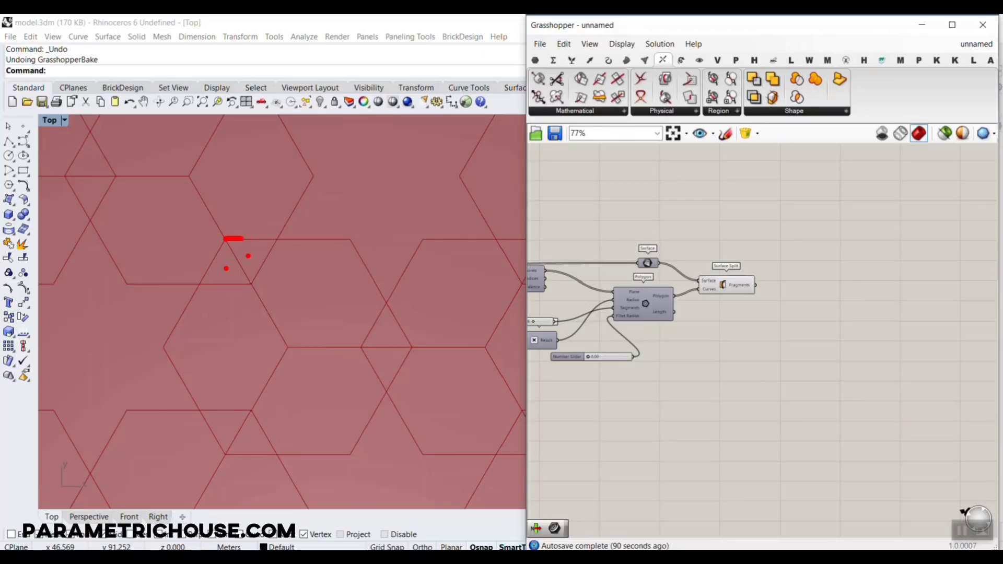
{"action": "mouse_move", "coordinate": [242, 239]}
{"action": "left_mouse_down"}
{"action": "mouse_move", "coordinate": [273, 236]}
{"action": "mouse_move", "coordinate": [253, 280]}
{"action": "mouse_move", "coordinate": [196, 284]}
{"action": "mouse_move", "coordinate": [225, 242]}
{"action": "left_mouse_up"}
{"action": "key", "text": "Escape"}
{"action": "scroll", "coordinate": [276, 239], "scroll_direction": "down", "scroll_amount": 10}
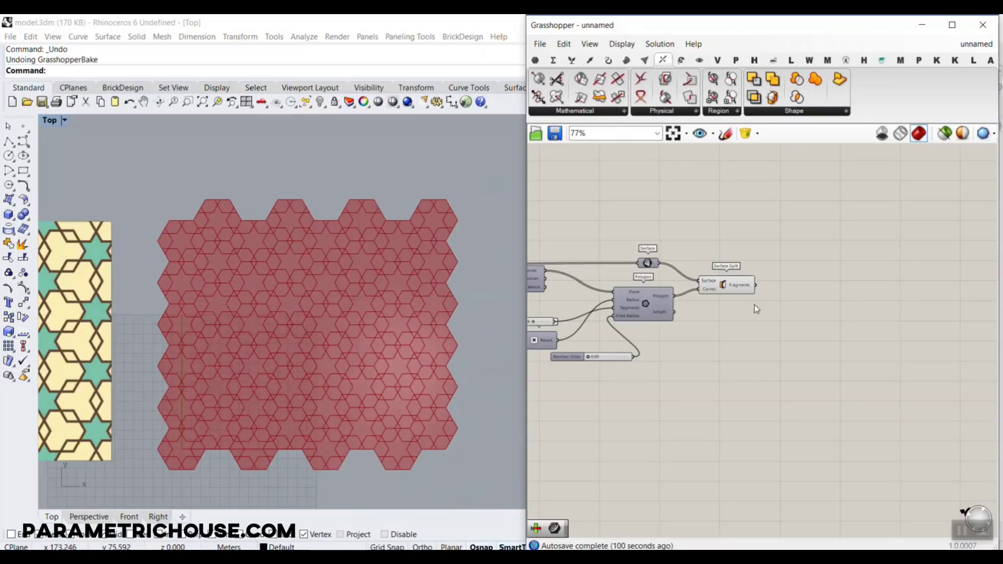
Step: Flatten the Fragments output of Surface Split into a single list
{"action": "scroll", "coordinate": [752, 291], "scroll_direction": "up", "scroll_amount": 2}
{"action": "mouse_move", "coordinate": [751, 291]}
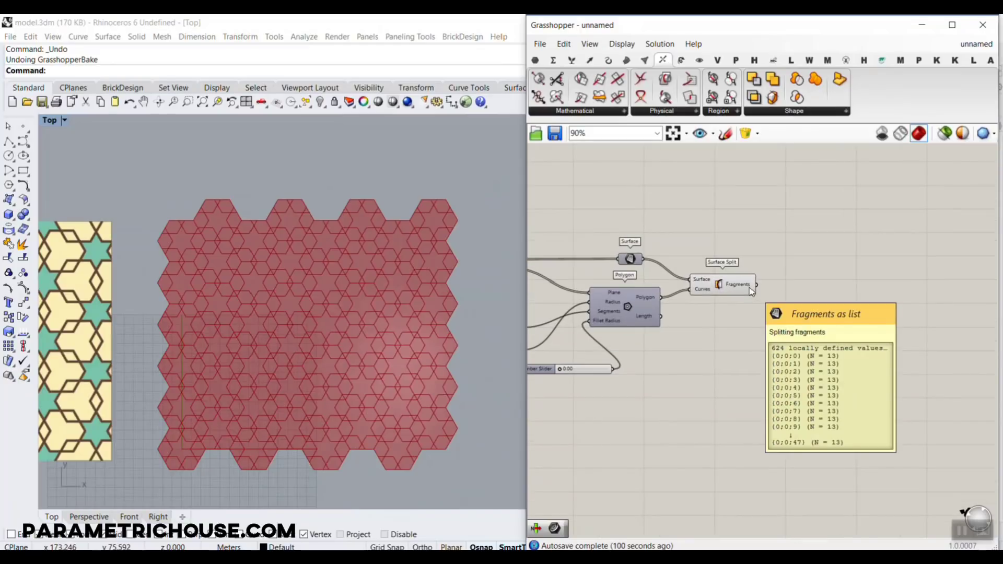
{"action": "scroll", "coordinate": [751, 291], "scroll_direction": "up", "scroll_amount": 5}
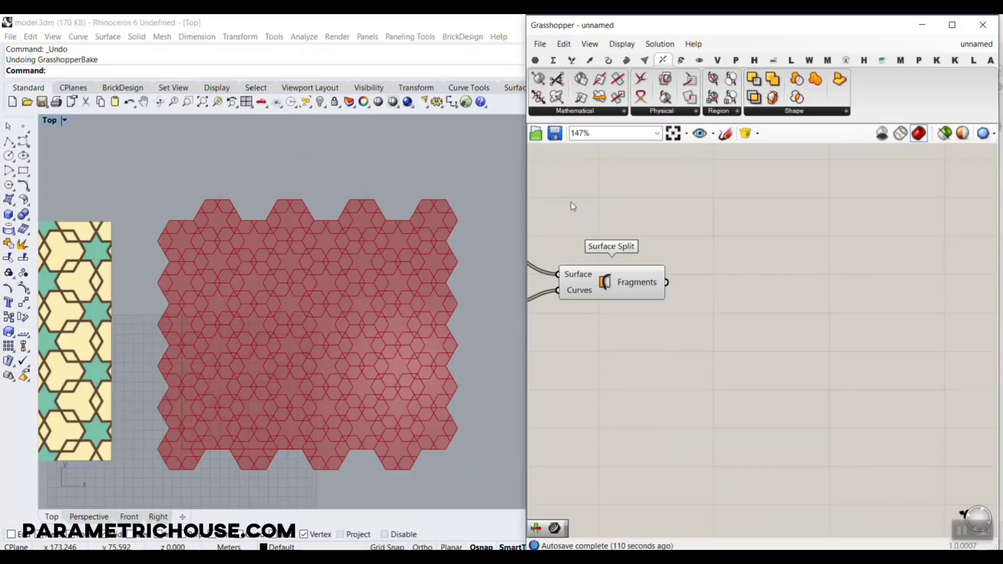
{"action": "scroll", "coordinate": [645, 288], "scroll_direction": "up", "scroll_amount": 3}
{"action": "right_click", "coordinate": [633, 280]}
{"action": "left_click", "coordinate": [670, 330]}
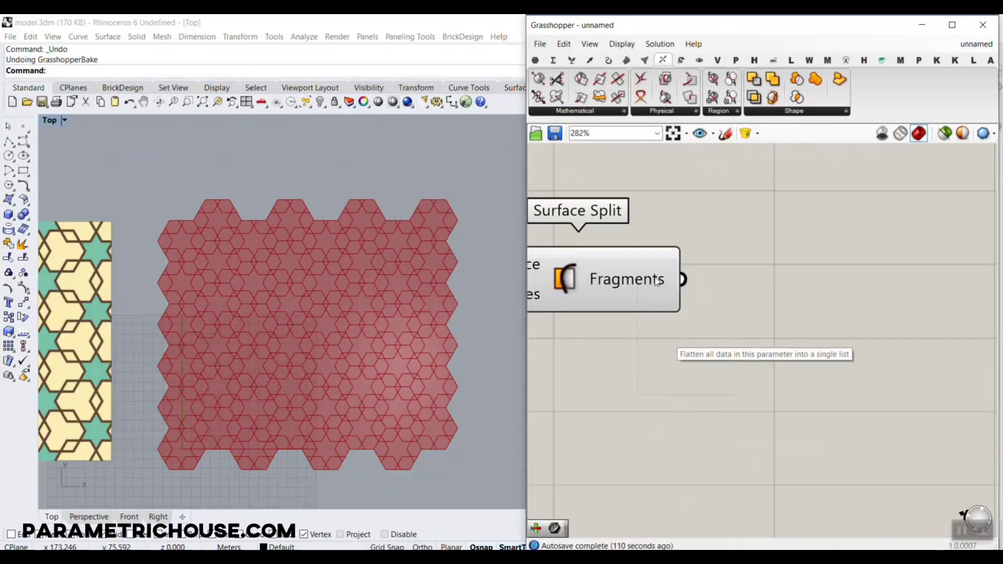
{"action": "mouse_move", "coordinate": [657, 282]}
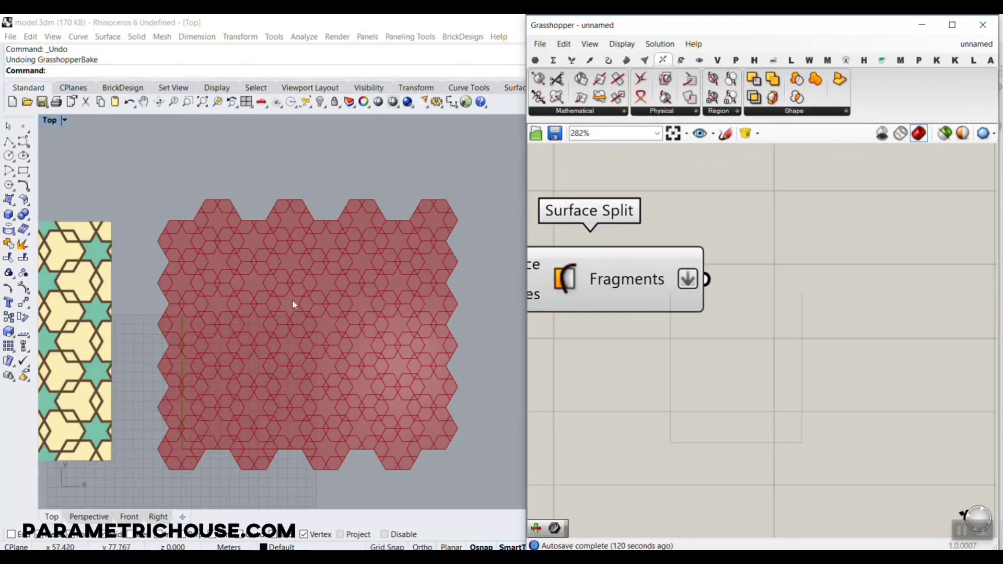
Step: Add the LunchBox Sort Duplicate Values component beside Surface Split
{"action": "scroll", "coordinate": [277, 324], "scroll_direction": "up", "scroll_amount": 5}
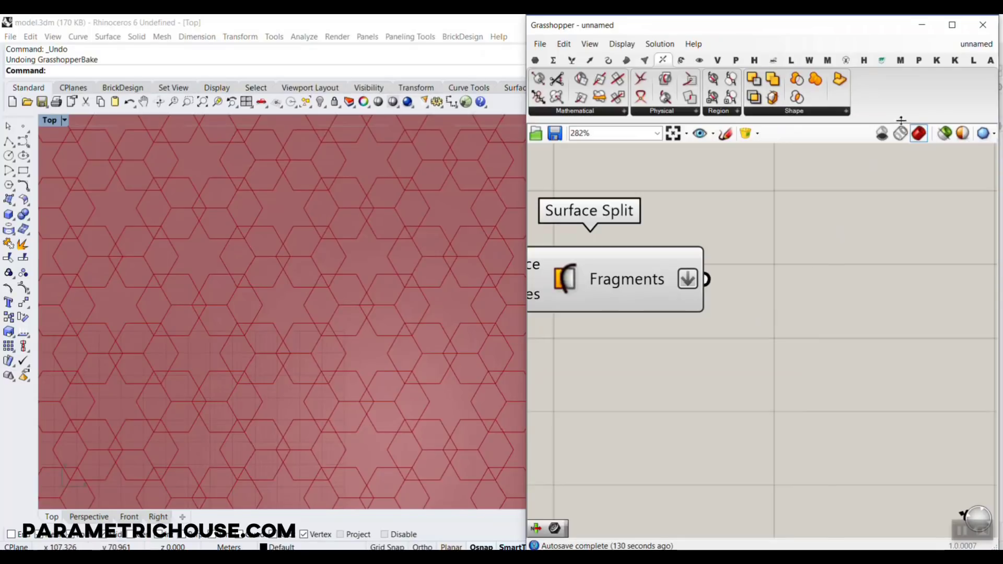
{"action": "left_click", "coordinate": [971, 61]}
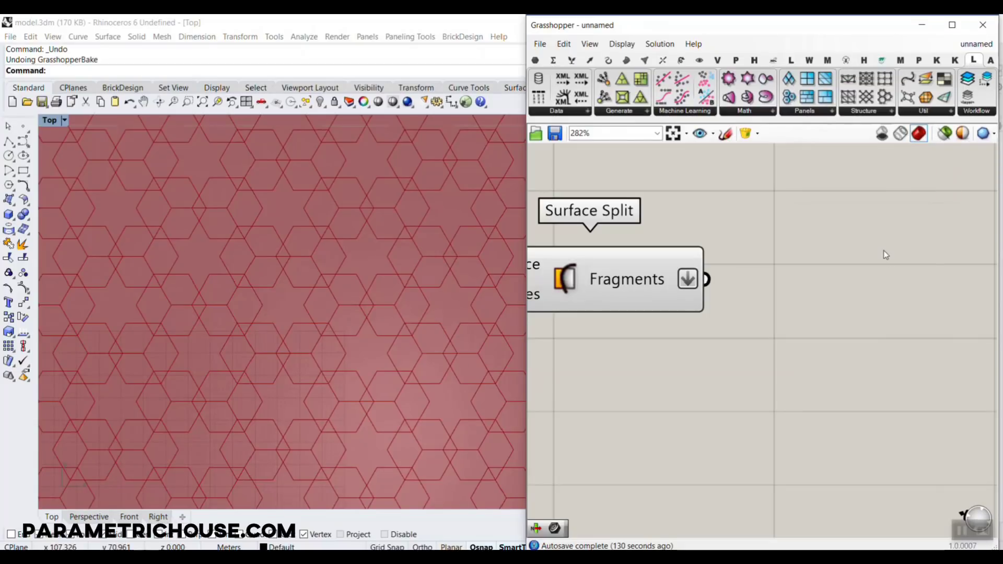
{"action": "left_click", "coordinate": [946, 112]}
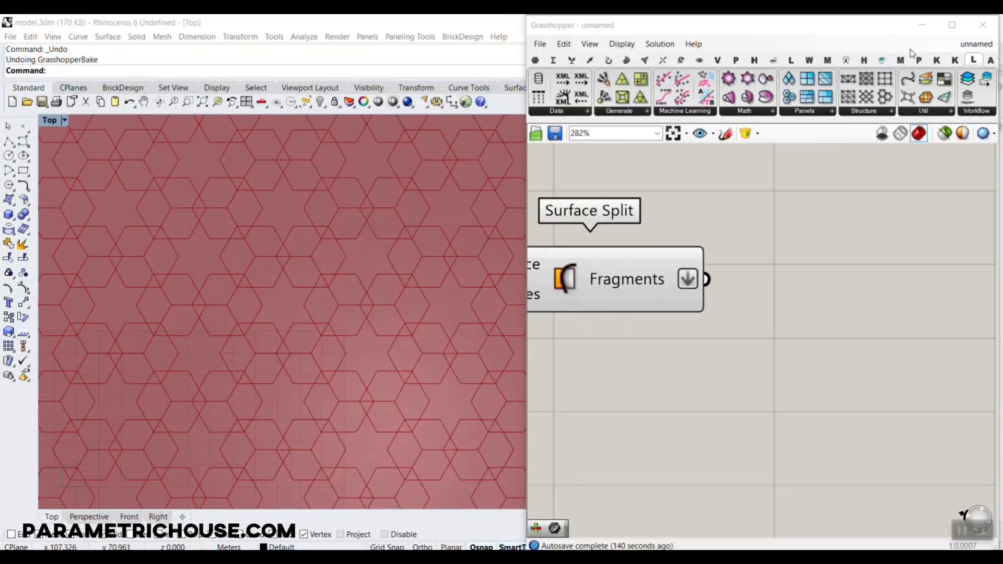
{"action": "left_click_drag", "start_coordinate": [888, 24], "coordinate": [835, 27]}
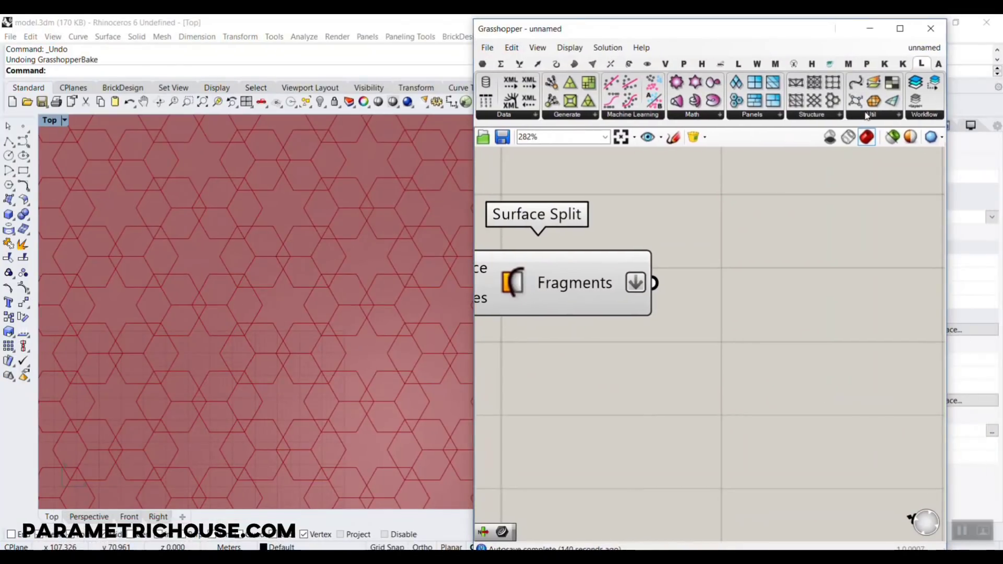
{"action": "left_click", "coordinate": [869, 114]}
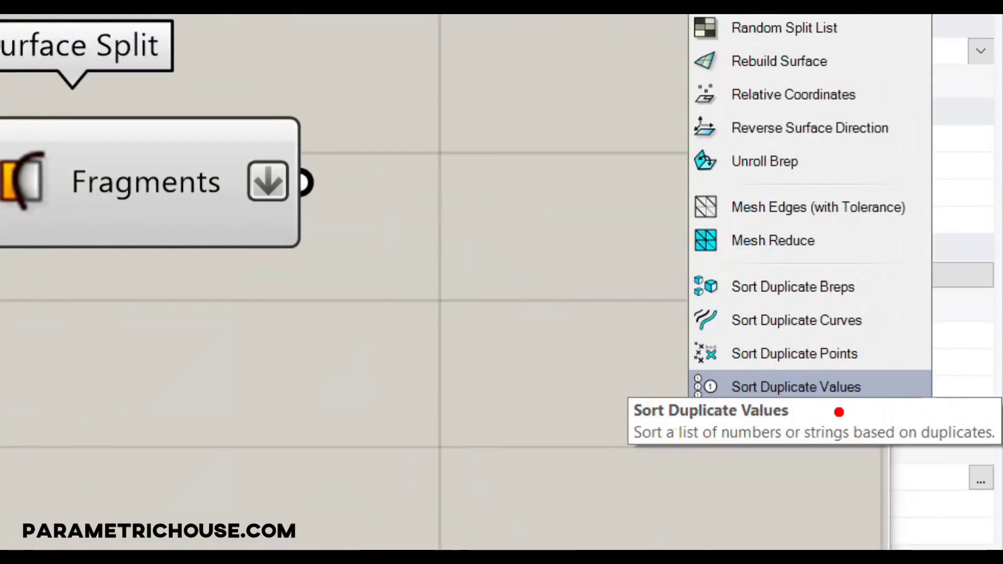
{"action": "mouse_move", "coordinate": [672, 395]}
{"action": "left_mouse_down"}
{"action": "mouse_move", "coordinate": [785, 360]}
{"action": "mouse_move", "coordinate": [895, 414]}
{"action": "mouse_move", "coordinate": [660, 393]}
{"action": "left_mouse_up"}
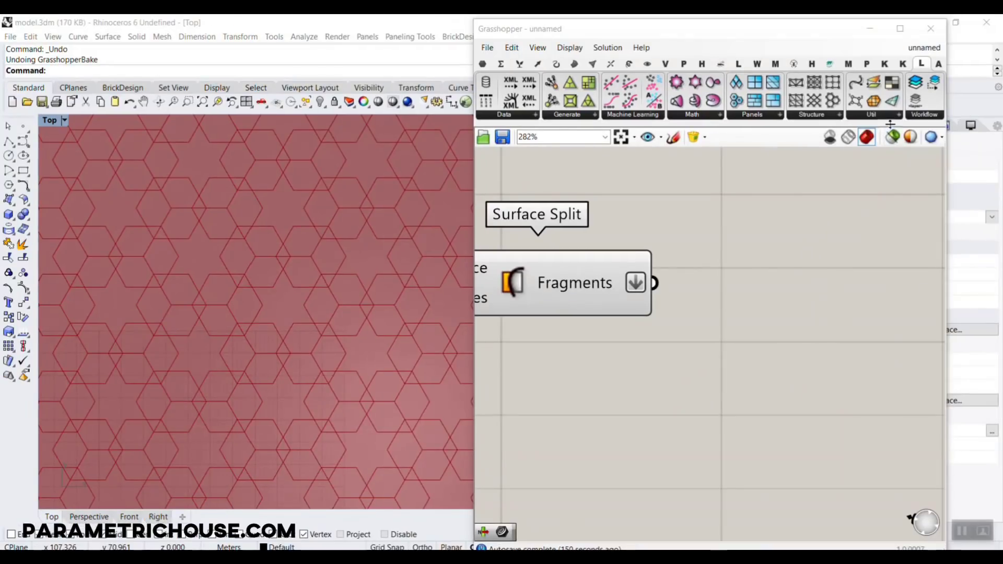
{"action": "left_click", "coordinate": [884, 115]}
{"action": "left_click", "coordinate": [899, 385]}
{"action": "left_click", "coordinate": [802, 313]}
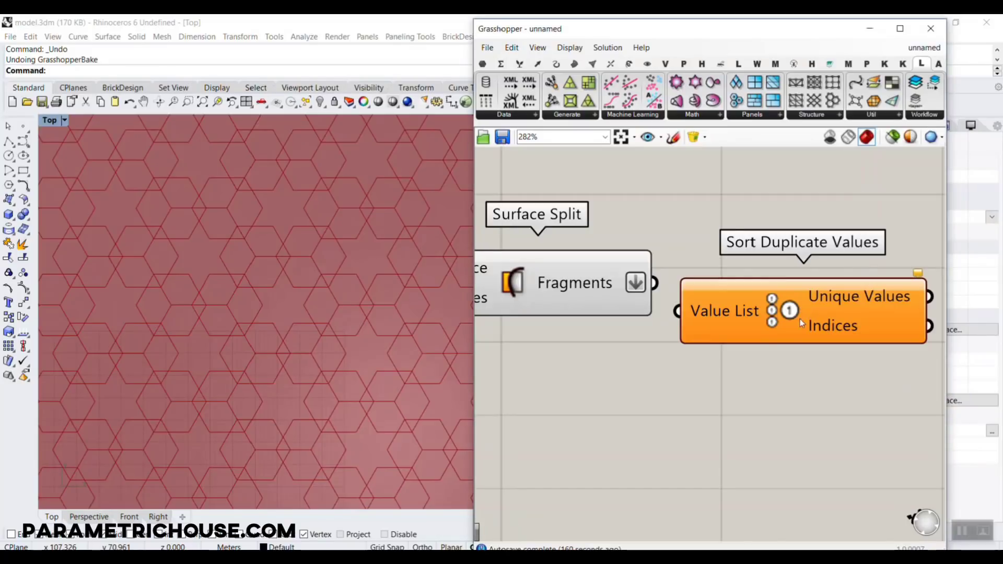
Step: Move Sort Duplicate Values farther from Surface Split to leave room for another component between them
{"action": "right_click_drag", "start_coordinate": [718, 356], "coordinate": [616, 425]}
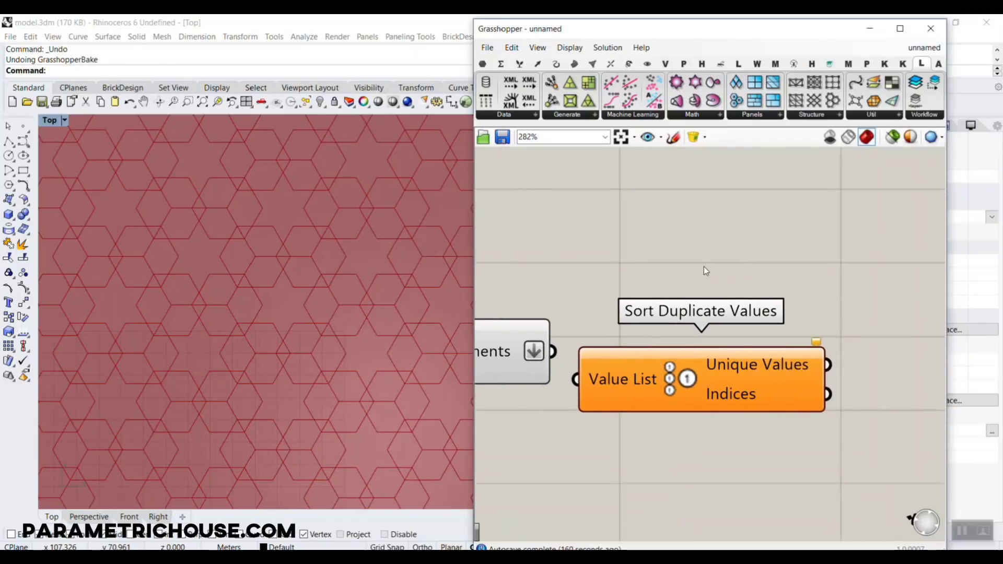
{"action": "right_click_drag", "start_coordinate": [546, 260], "coordinate": [646, 217]}
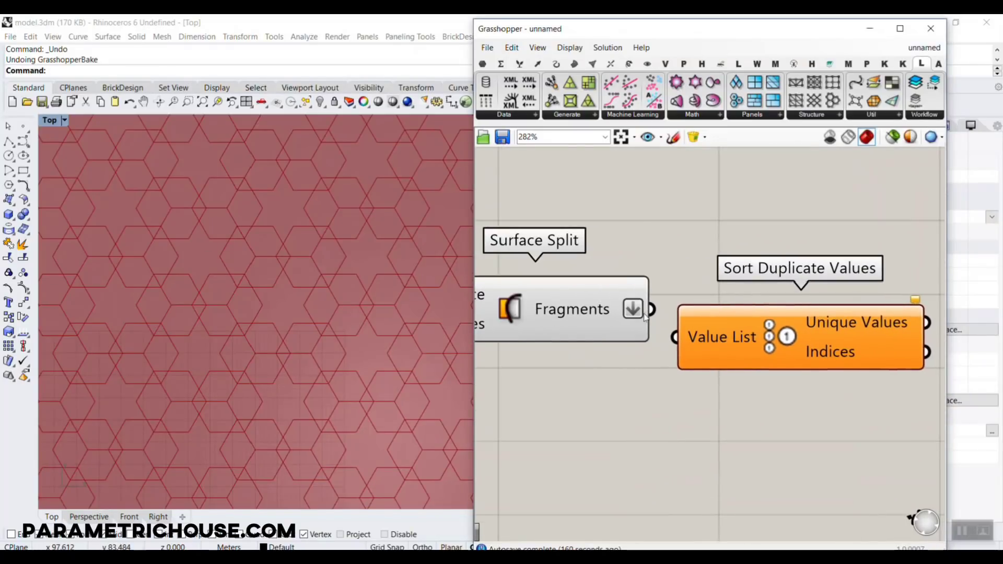
{"action": "right_click_drag", "start_coordinate": [738, 300], "coordinate": [636, 249]}
{"action": "scroll", "coordinate": [637, 252], "scroll_direction": "down", "scroll_amount": 3}
{"action": "left_click_drag", "start_coordinate": [625, 287], "coordinate": [696, 298]}
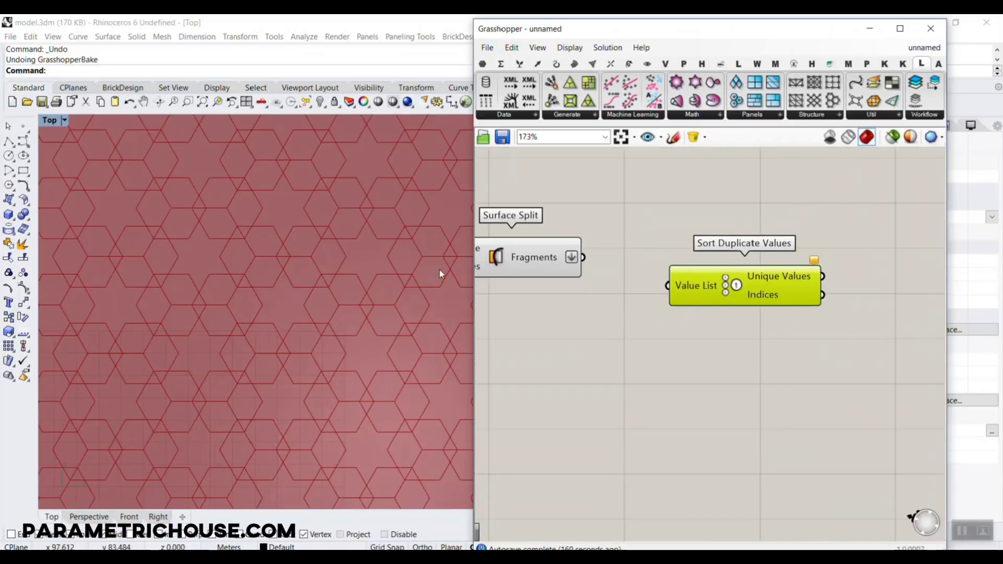
{"action": "left_click", "coordinate": [633, 264]}
{"action": "scroll", "coordinate": [634, 263], "scroll_direction": "up", "scroll_amount": 1}
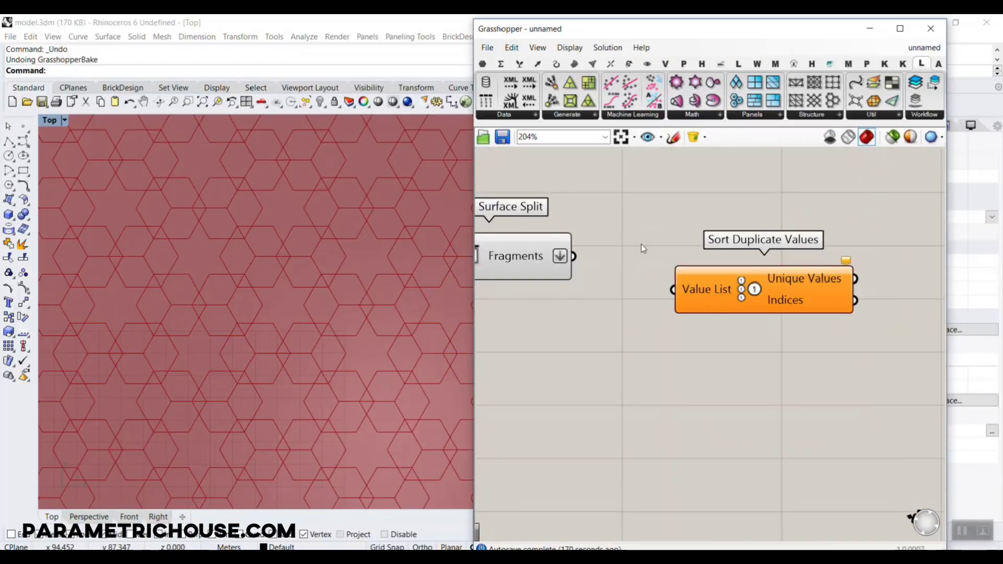
{"action": "left_click_drag", "start_coordinate": [738, 294], "coordinate": [778, 314]}
Step: Add an Area component fed by the flattened Fragments and inspect the area values of the pieces
{"action": "left_click", "coordinate": [574, 63]}
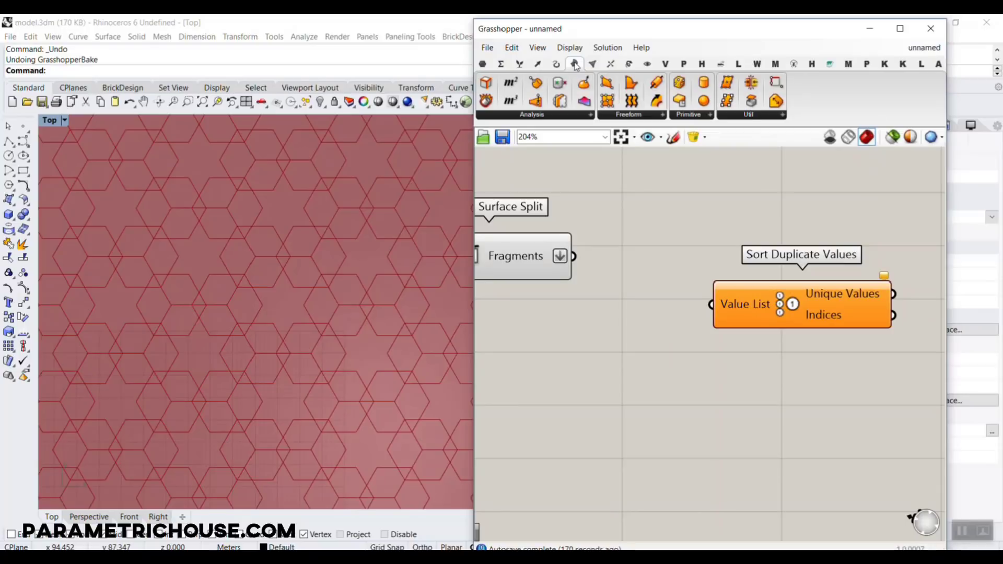
{"action": "left_click_drag", "start_coordinate": [510, 82], "coordinate": [674, 308]}
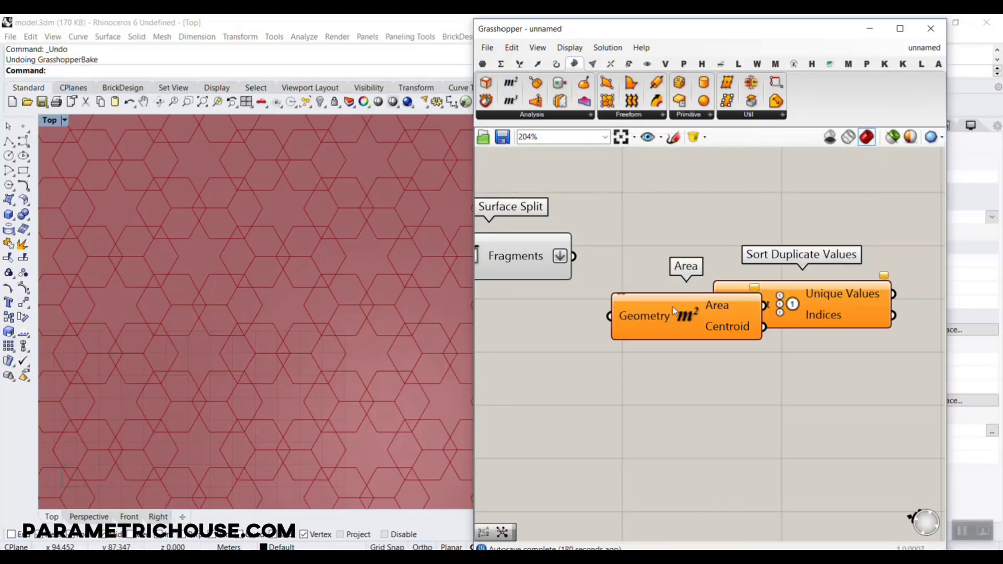
{"action": "left_click_drag", "start_coordinate": [573, 256], "coordinate": [609, 316]}
{"action": "right_click_drag", "start_coordinate": [663, 329], "coordinate": [608, 283]}
{"action": "left_click_drag", "start_coordinate": [620, 283], "coordinate": [630, 350]}
{"action": "right_click_drag", "start_coordinate": [690, 312], "coordinate": [584, 253]}
{"action": "mouse_move", "coordinate": [583, 252]}
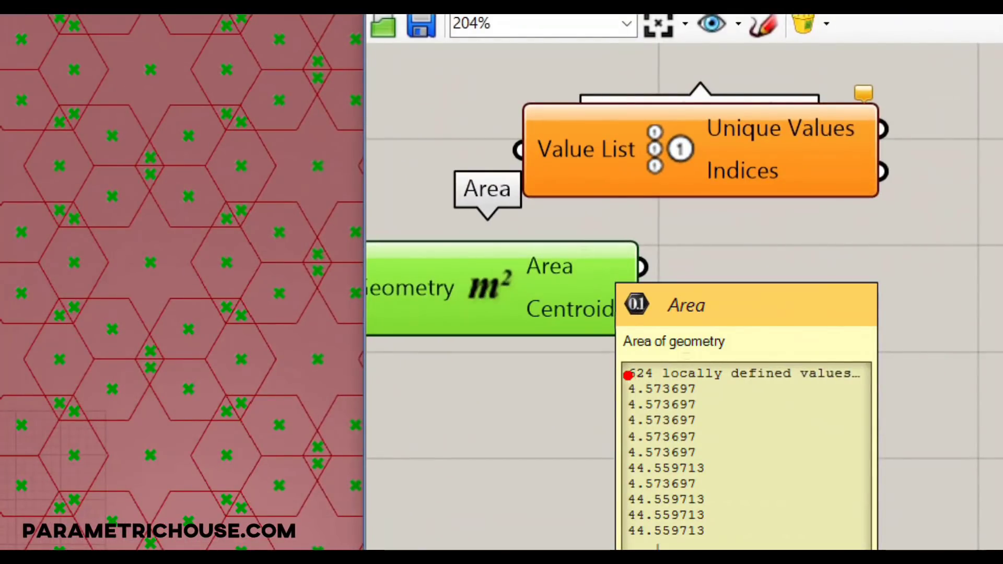
{"action": "left_click_drag", "start_coordinate": [606, 354], "coordinate": [721, 471]}
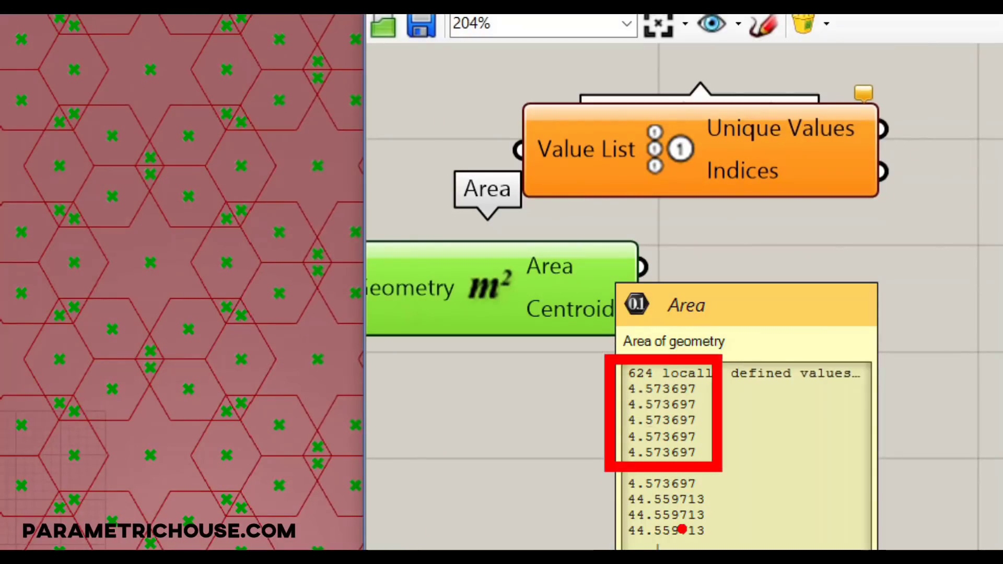
{"action": "left_click_drag", "start_coordinate": [602, 444], "coordinate": [716, 483]}
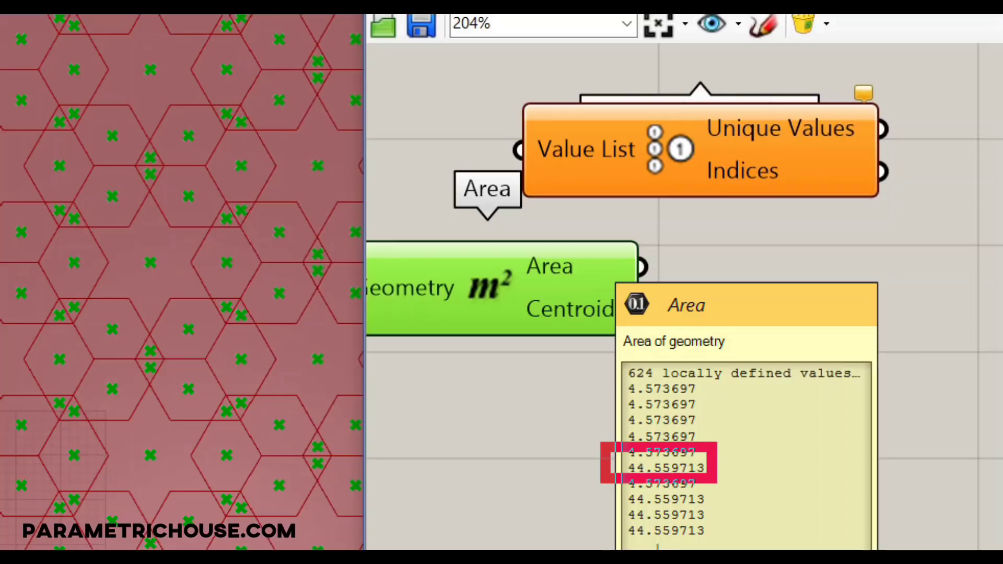
{"action": "left_click_drag", "start_coordinate": [603, 482], "coordinate": [730, 547]}
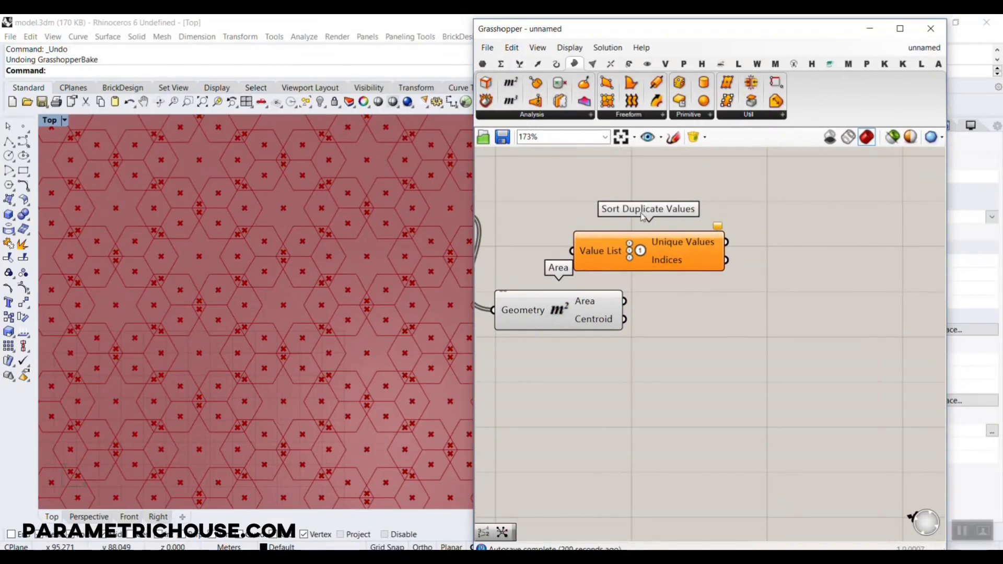
Step: Place Sort Duplicate Values after Area and connect the Area output to its Value List input
{"action": "left_click_drag", "start_coordinate": [639, 250], "coordinate": [754, 298]}
{"action": "scroll", "coordinate": [643, 309], "scroll_direction": "up", "scroll_amount": 2}
{"action": "left_click_drag", "start_coordinate": [622, 297], "coordinate": [705, 301]}
{"action": "scroll", "coordinate": [644, 334], "scroll_direction": "down", "scroll_amount": 3}
{"action": "scroll", "coordinate": [775, 313], "scroll_direction": "up", "scroll_amount": 2}
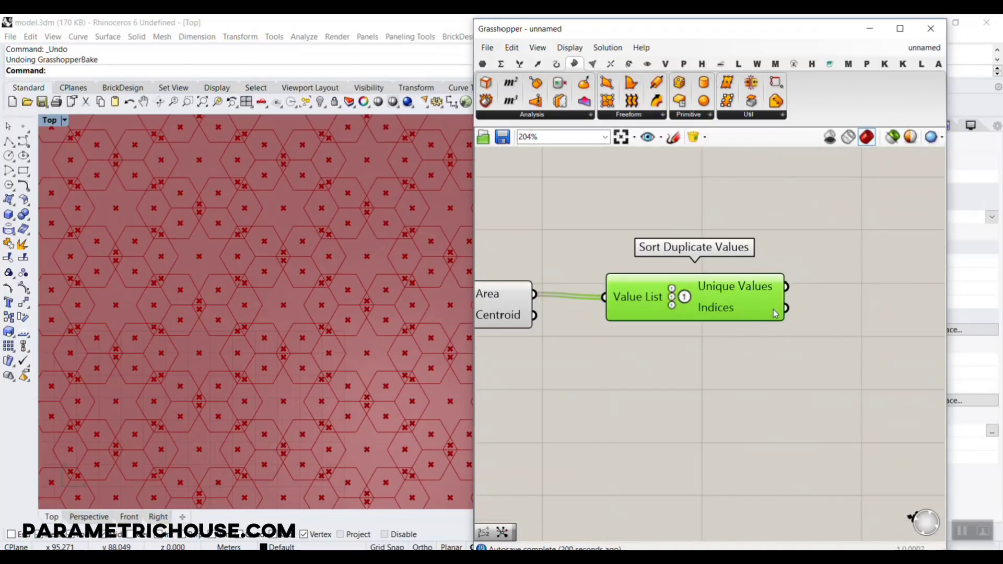
{"action": "right_click_drag", "start_coordinate": [687, 325], "coordinate": [793, 309]}
Step: Hide the Area component's preview and inspect the Unique Values output of Sort Duplicate Values
{"action": "right_click", "coordinate": [560, 273]}
{"action": "left_click", "coordinate": [585, 300]}
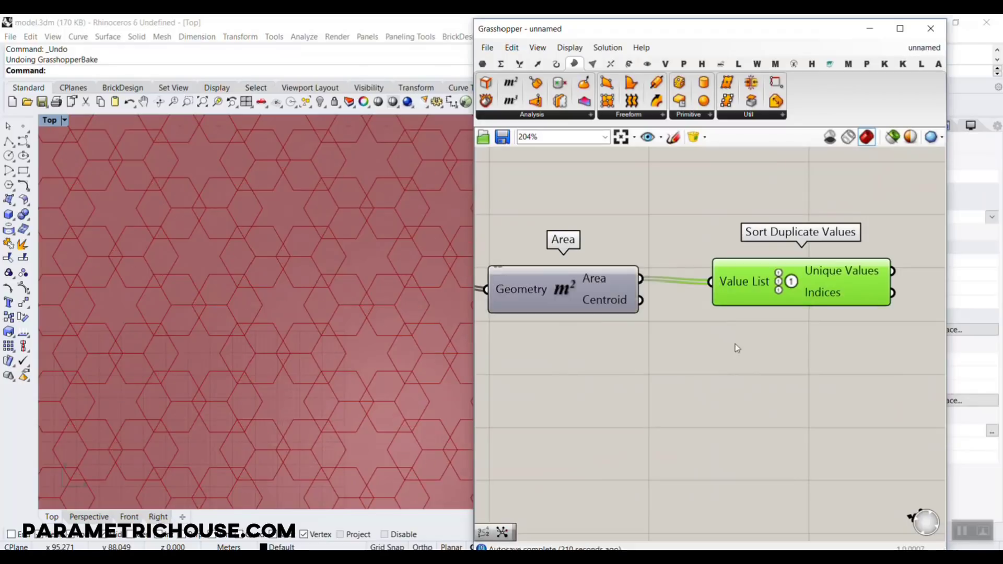
{"action": "right_click_drag", "start_coordinate": [735, 344], "coordinate": [663, 298]}
{"action": "mouse_move", "coordinate": [689, 237]}
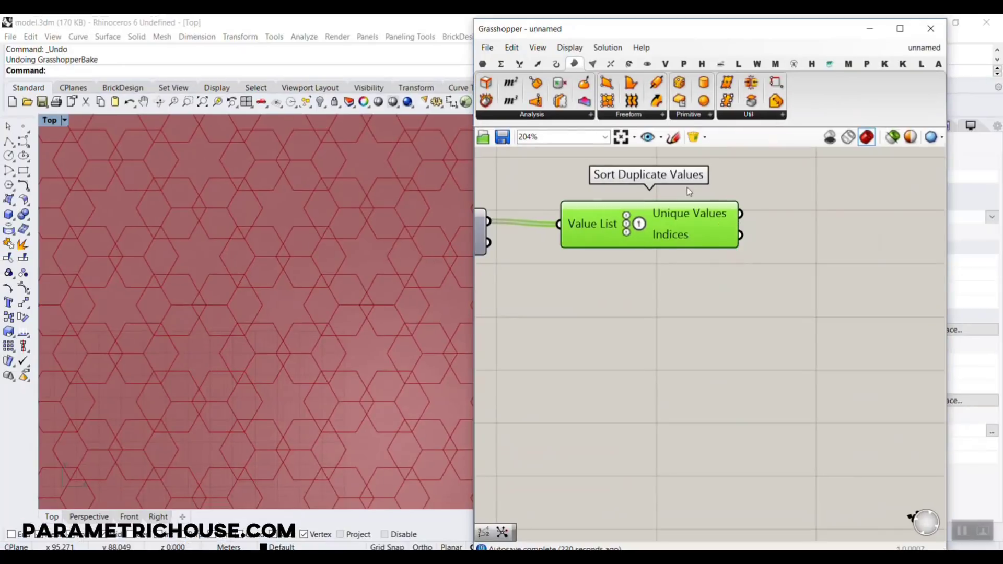
Step: Add a List Item component near the outputs of Sort Duplicate Values
{"action": "scroll", "coordinate": [679, 182], "scroll_direction": "down", "scroll_amount": 2}
{"action": "right_click_drag", "start_coordinate": [666, 230], "coordinate": [726, 430]}
{"action": "left_click", "coordinate": [816, 295]}
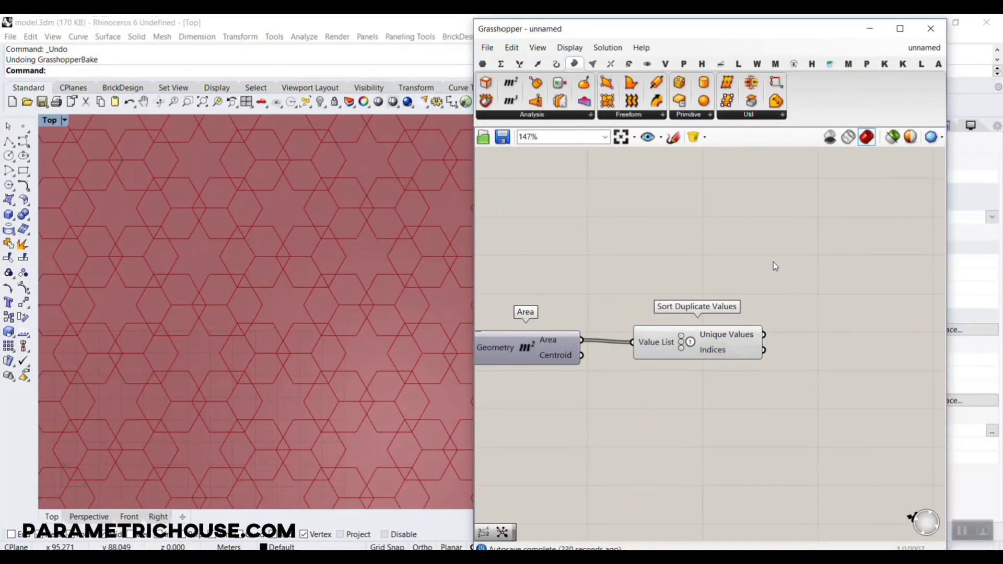
{"action": "left_click", "coordinate": [520, 63]}
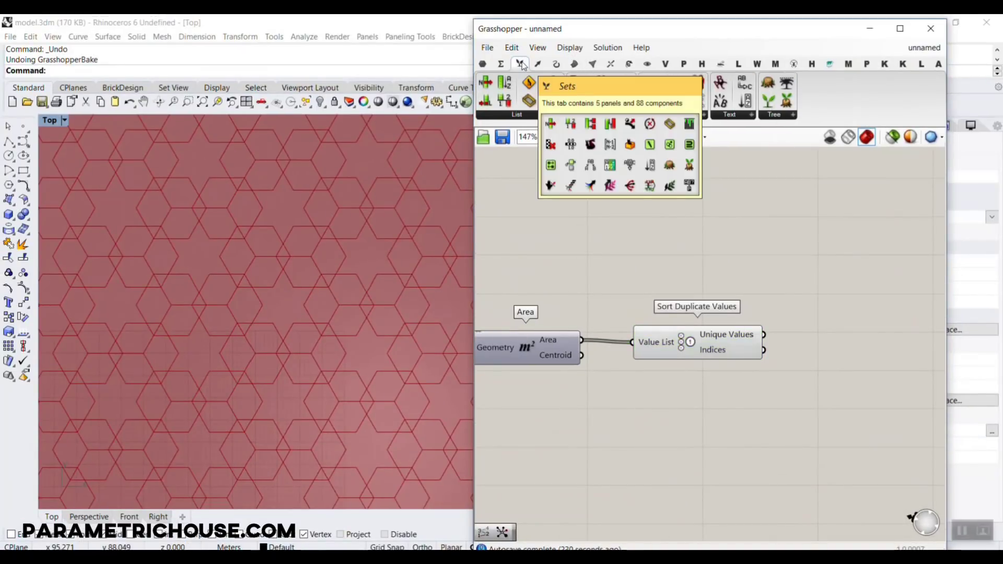
{"action": "left_click", "coordinate": [483, 84]}
{"action": "scroll", "coordinate": [922, 361], "scroll_direction": "down", "scroll_amount": 4}
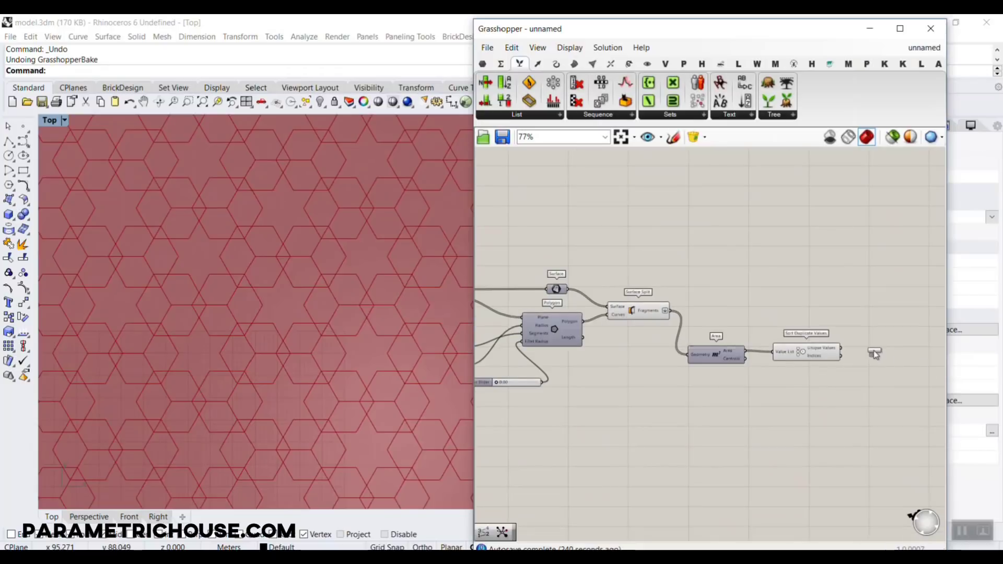
{"action": "scroll", "coordinate": [871, 354], "scroll_direction": "up", "scroll_amount": 5}
{"action": "left_click", "coordinate": [840, 304]}
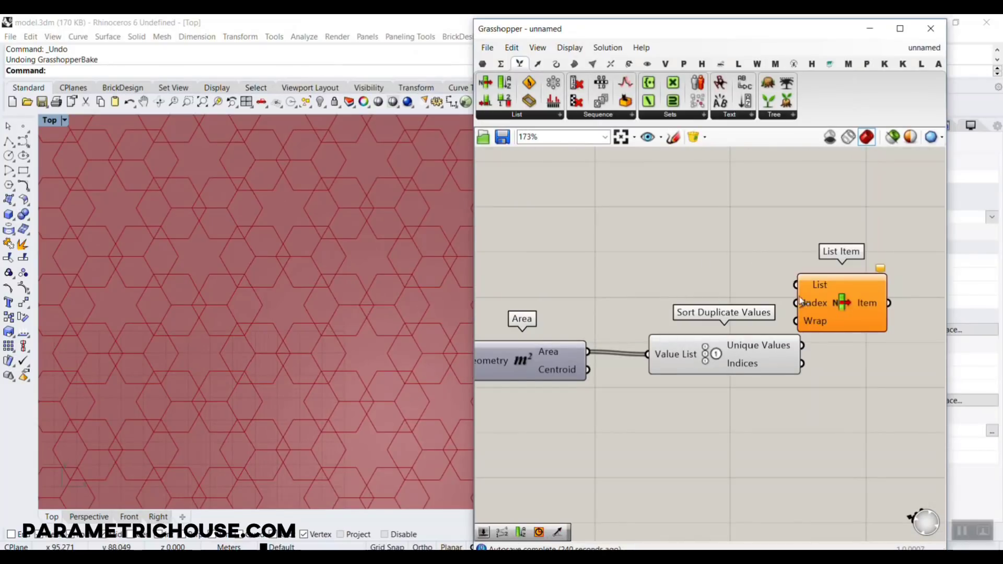
Step: Connect the flattened Surface Split Fragments to the List input of List Item and check the incoming data
{"action": "left_click_drag", "start_coordinate": [804, 297], "coordinate": [828, 271]}
{"action": "right_click_drag", "start_coordinate": [737, 307], "coordinate": [862, 307]}
{"action": "scroll", "coordinate": [542, 261], "scroll_direction": "down", "scroll_amount": 3}
{"action": "left_click_drag", "start_coordinate": [543, 261], "coordinate": [762, 259]}
{"action": "scroll", "coordinate": [735, 258], "scroll_direction": "up", "scroll_amount": 3}
{"action": "right_click_drag", "start_coordinate": [616, 298], "coordinate": [746, 297]}
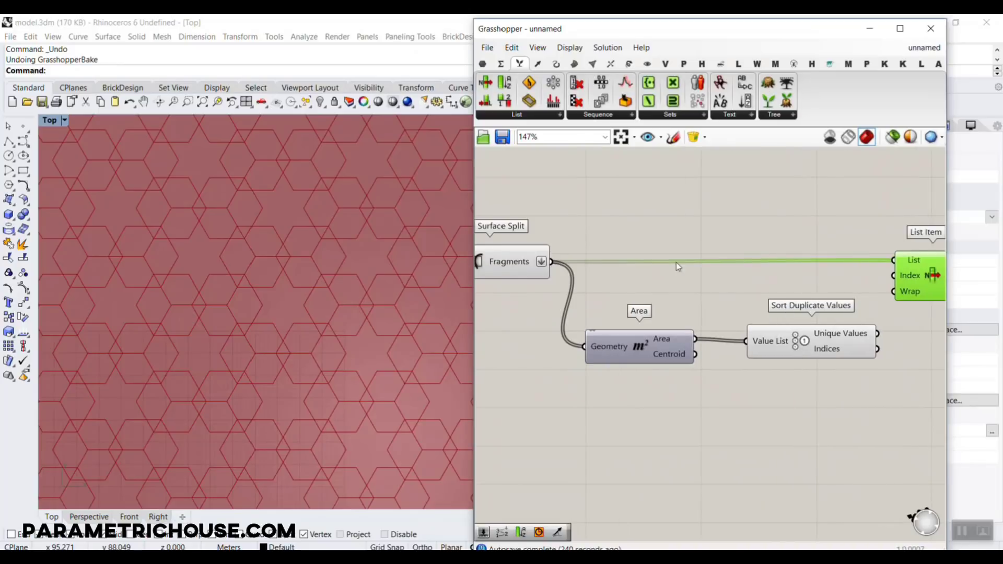
{"action": "right_click_drag", "start_coordinate": [676, 262], "coordinate": [580, 265]}
{"action": "mouse_move", "coordinate": [822, 265]}
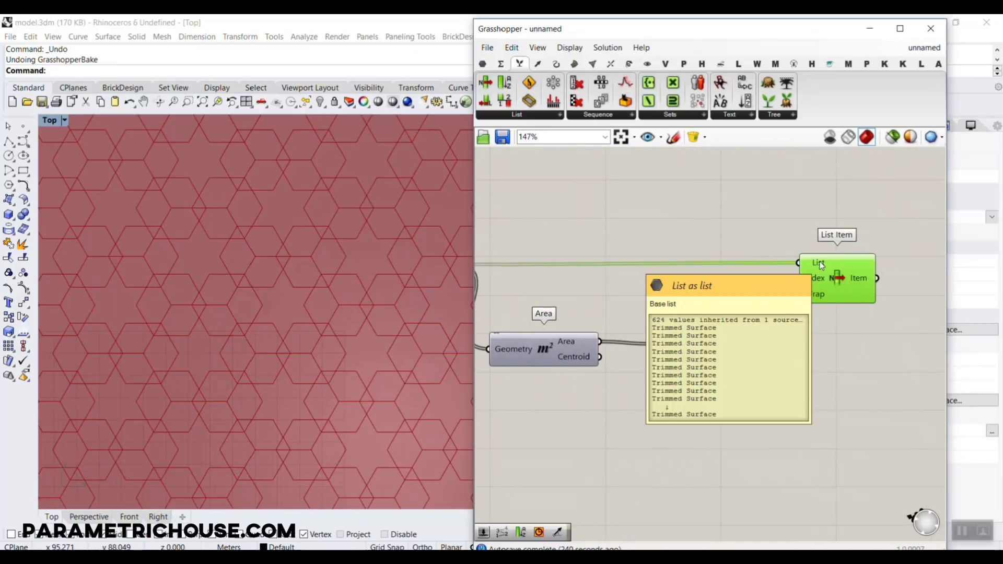
Step: Add a Panel connected to the Indices output of Sort Duplicate Values and enlarge it to show more entries
{"action": "scroll", "coordinate": [775, 357], "scroll_direction": "up", "scroll_amount": 2}
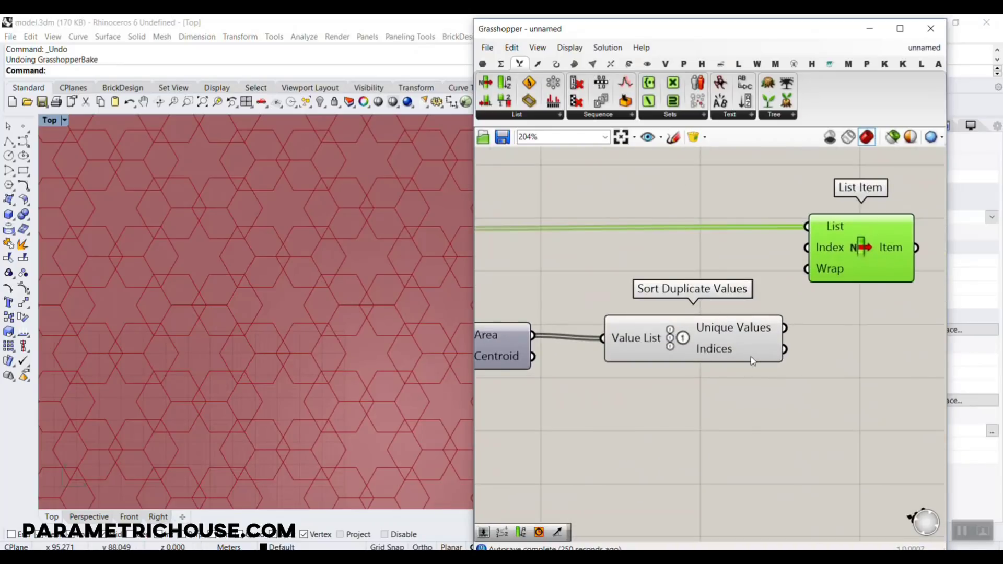
{"action": "right_click_drag", "start_coordinate": [706, 367], "coordinate": [648, 356]}
{"action": "left_click", "coordinate": [482, 64]}
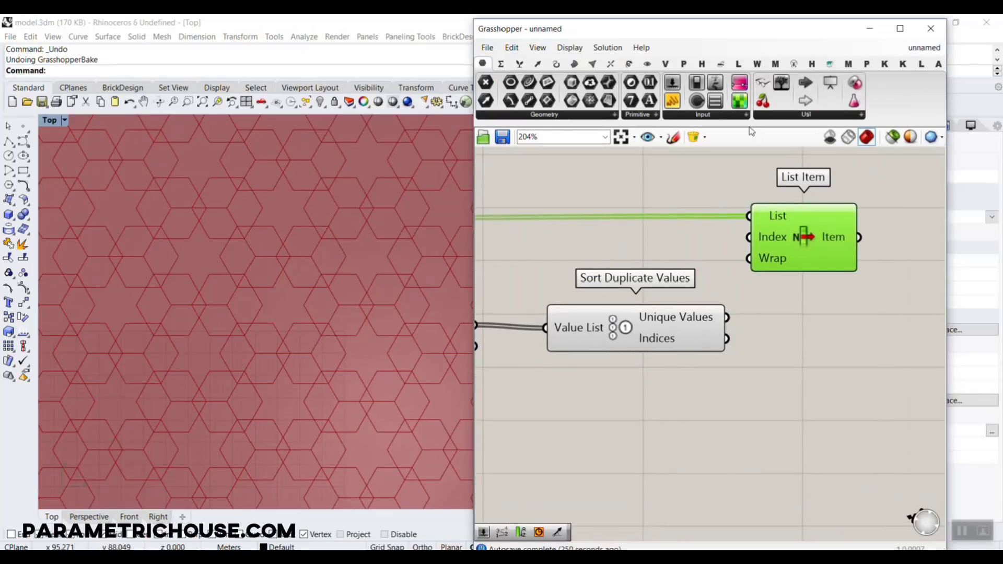
{"action": "left_click_drag", "start_coordinate": [673, 105], "coordinate": [845, 375]}
{"action": "left_click_drag", "start_coordinate": [721, 340], "coordinate": [764, 373]}
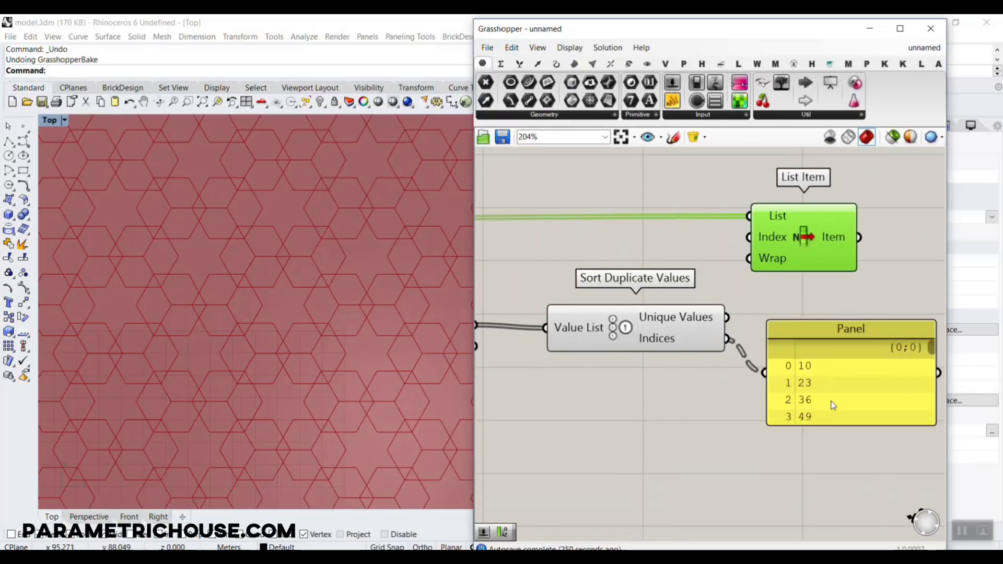
{"action": "right_click_drag", "start_coordinate": [890, 405], "coordinate": [754, 310]}
{"action": "left_click_drag", "start_coordinate": [794, 328], "coordinate": [806, 525]}
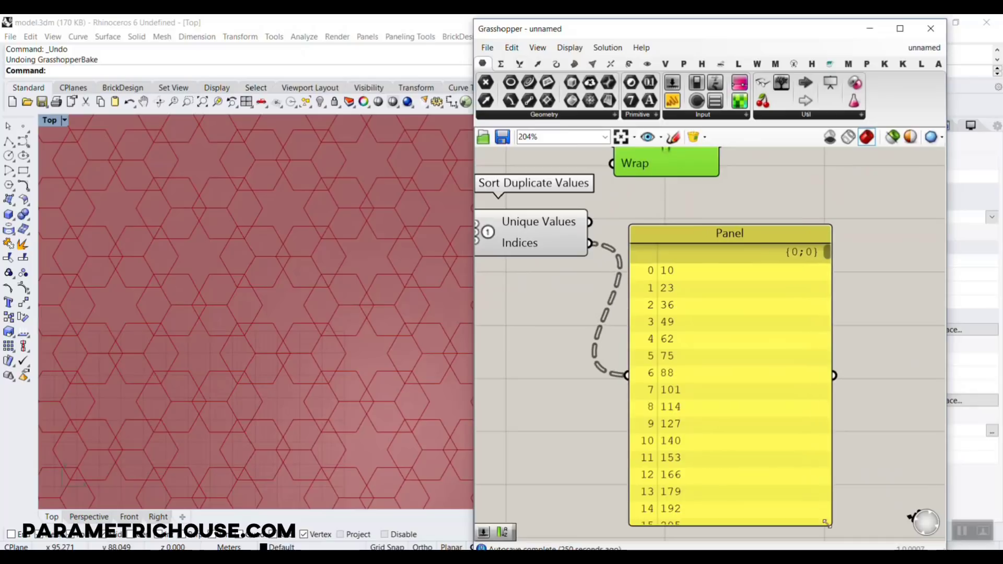
{"action": "scroll", "coordinate": [752, 287], "scroll_direction": "down", "scroll_amount": 3}
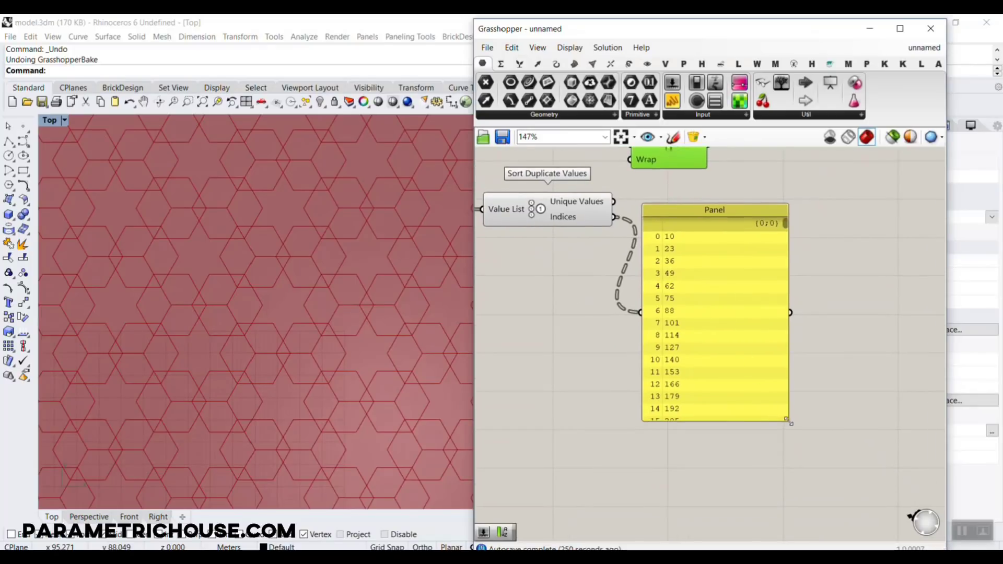
Step: Enlarge the Indices panel further and examine the listed indices alongside the output's branch structure
{"action": "left_click_drag", "start_coordinate": [792, 423], "coordinate": [834, 502]}
{"action": "mouse_move", "coordinate": [563, 218]}
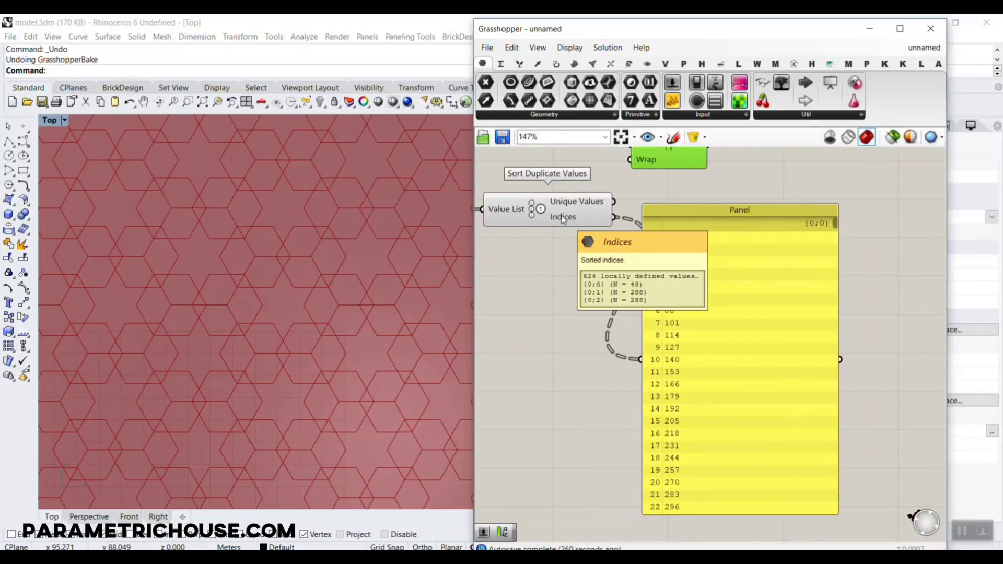
{"action": "scroll", "coordinate": [680, 260], "scroll_direction": "up", "scroll_amount": 1}
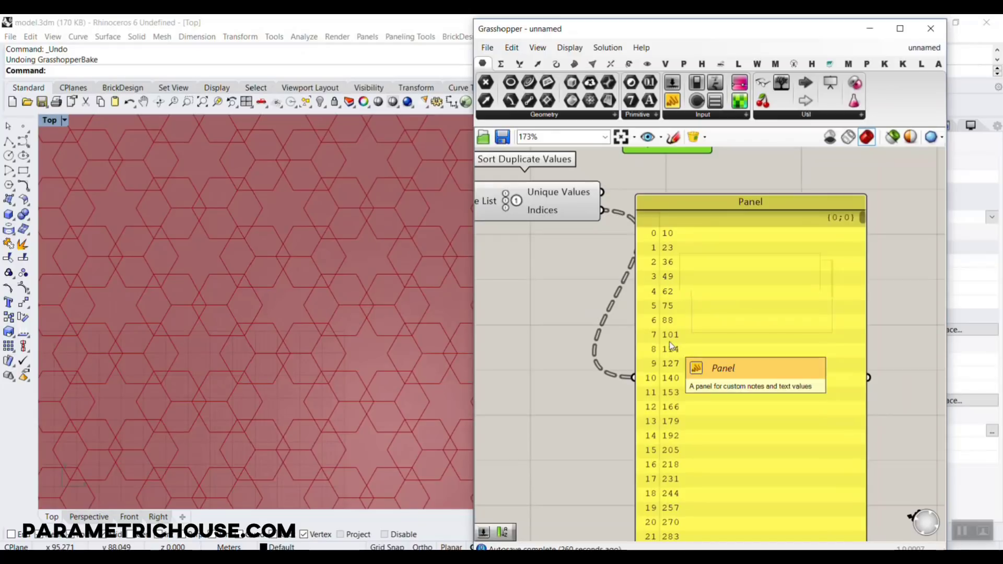
Step: Delete the Indices panel and connect the Indices output of Sort Duplicate Values to the Index input of List Item
{"action": "left_click", "coordinate": [684, 283]}
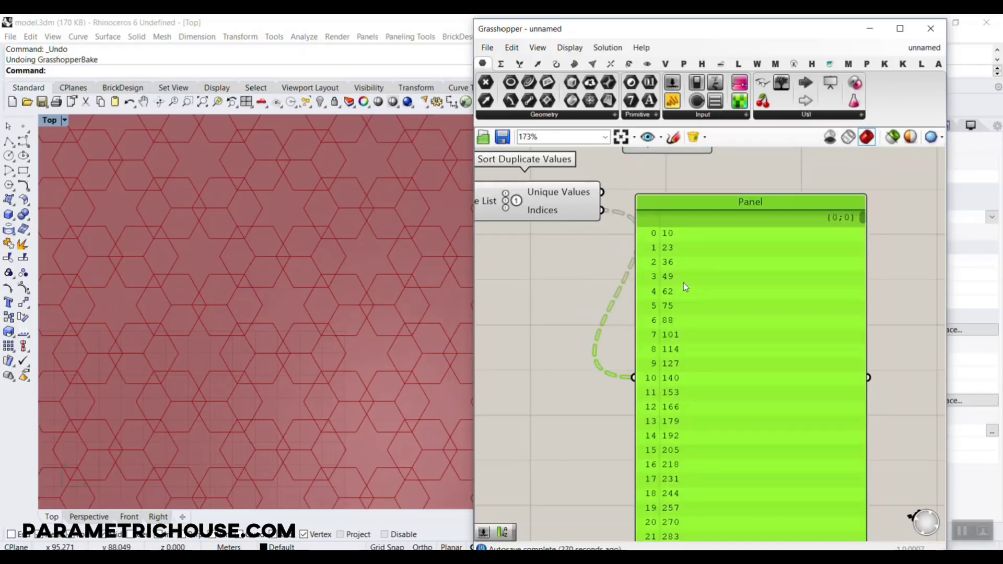
{"action": "key", "text": "Delete"}
{"action": "right_click_drag", "start_coordinate": [614, 246], "coordinate": [631, 399]}
{"action": "left_click_drag", "start_coordinate": [620, 362], "coordinate": [617, 276]}
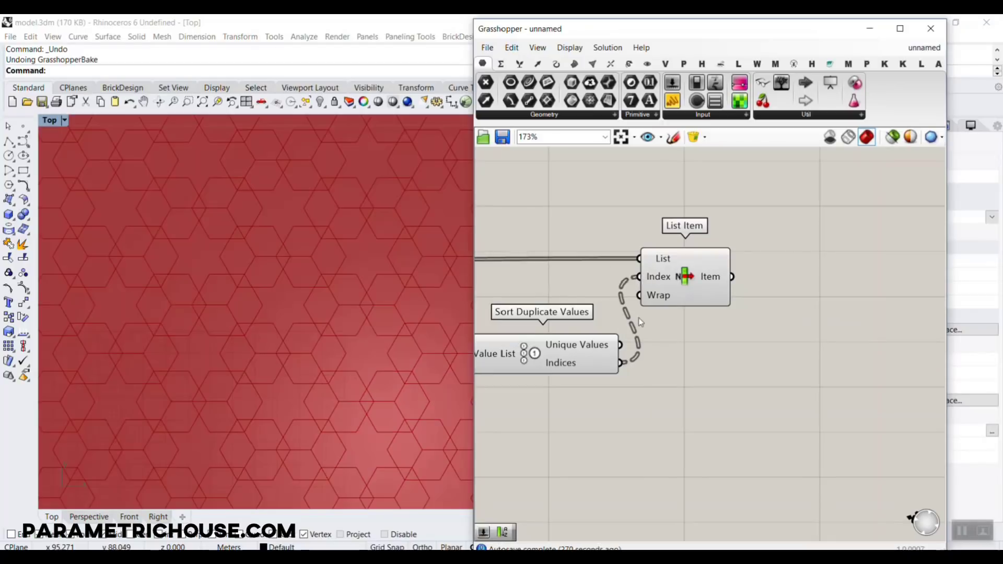
Step: Turn off the preview of all components from Surface Split through List Item
{"action": "right_click_drag", "start_coordinate": [638, 318], "coordinate": [770, 326]}
{"action": "scroll", "coordinate": [774, 327], "scroll_direction": "down", "scroll_amount": 4}
{"action": "left_click_drag", "start_coordinate": [803, 362], "coordinate": [482, 238]}
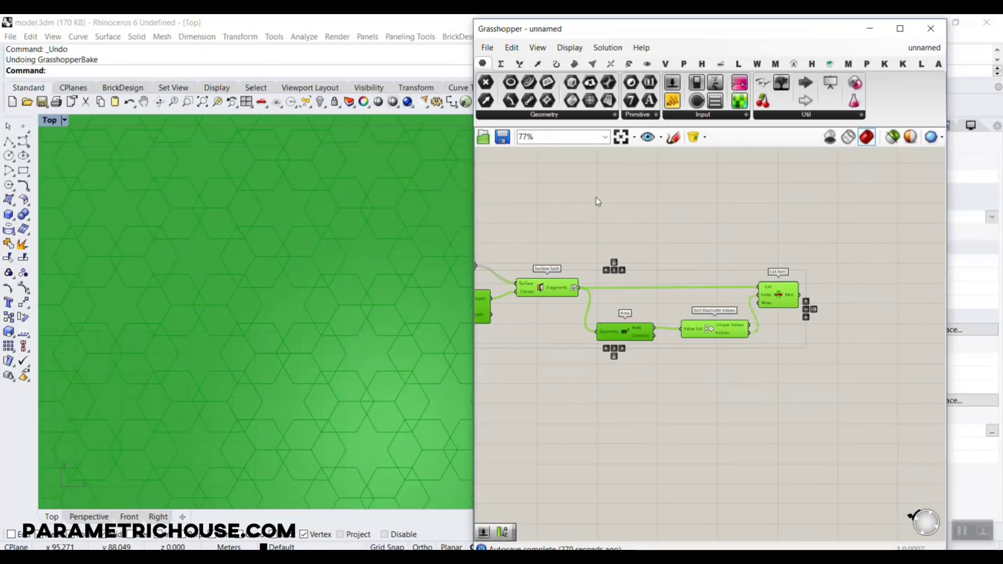
{"action": "middle_click", "coordinate": [596, 199]}
{"action": "left_click", "coordinate": [636, 218]}
{"action": "left_click", "coordinate": [741, 248]}
{"action": "right_click_drag", "start_coordinate": [742, 247], "coordinate": [658, 210]}
Step: Examine the branch structure of List Item's Item output and trace its list and index sources back through the definition
{"action": "scroll", "coordinate": [754, 289], "scroll_direction": "up", "scroll_amount": 5}
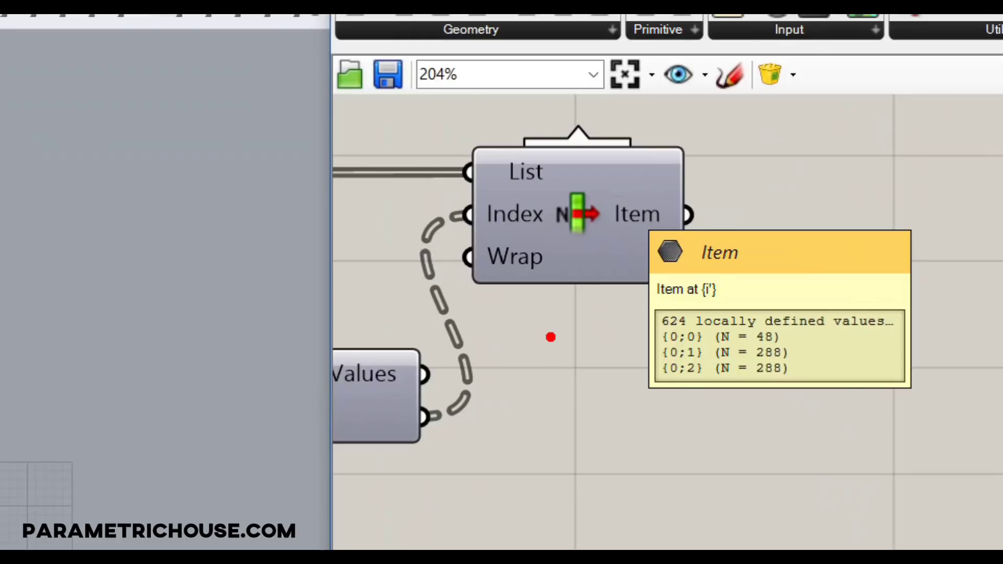
{"action": "right_click_drag", "start_coordinate": [642, 223], "coordinate": [842, 330]}
{"action": "scroll", "coordinate": [759, 287], "scroll_direction": "down", "scroll_amount": 4}
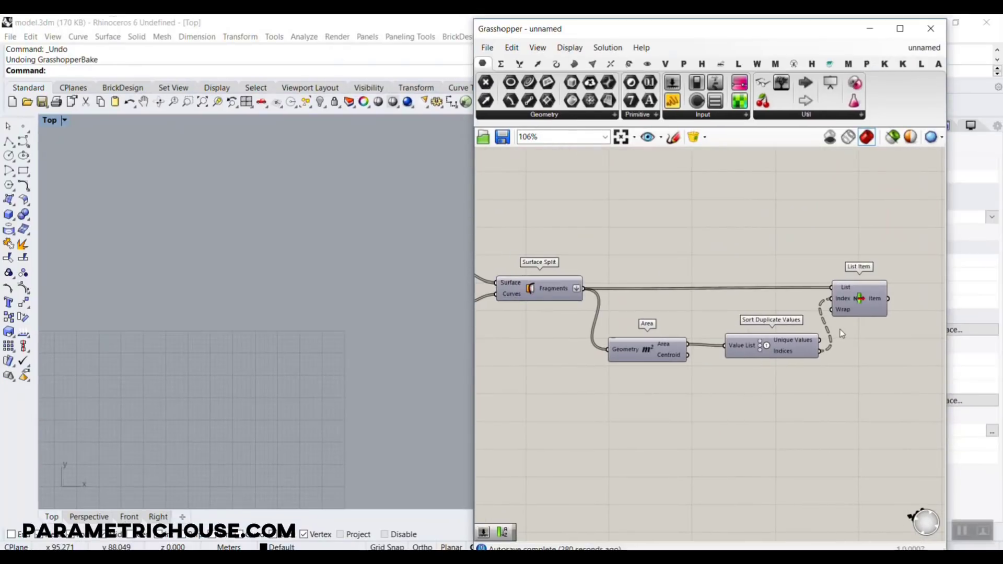
{"action": "scroll", "coordinate": [570, 287], "scroll_direction": "up", "scroll_amount": 1}
{"action": "right_click_drag", "start_coordinate": [792, 278], "coordinate": [703, 252]}
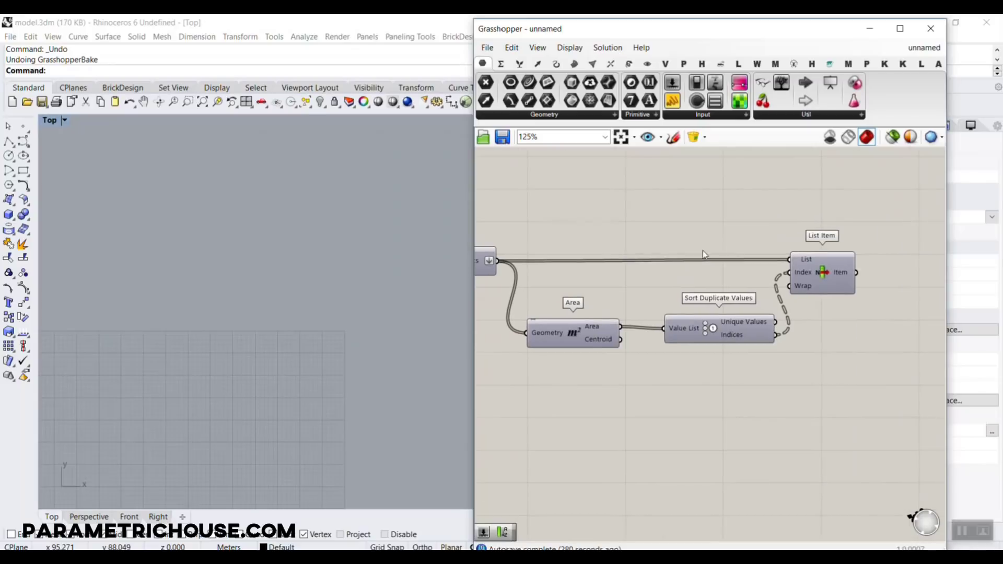
{"action": "right_click_drag", "start_coordinate": [575, 256], "coordinate": [648, 248]}
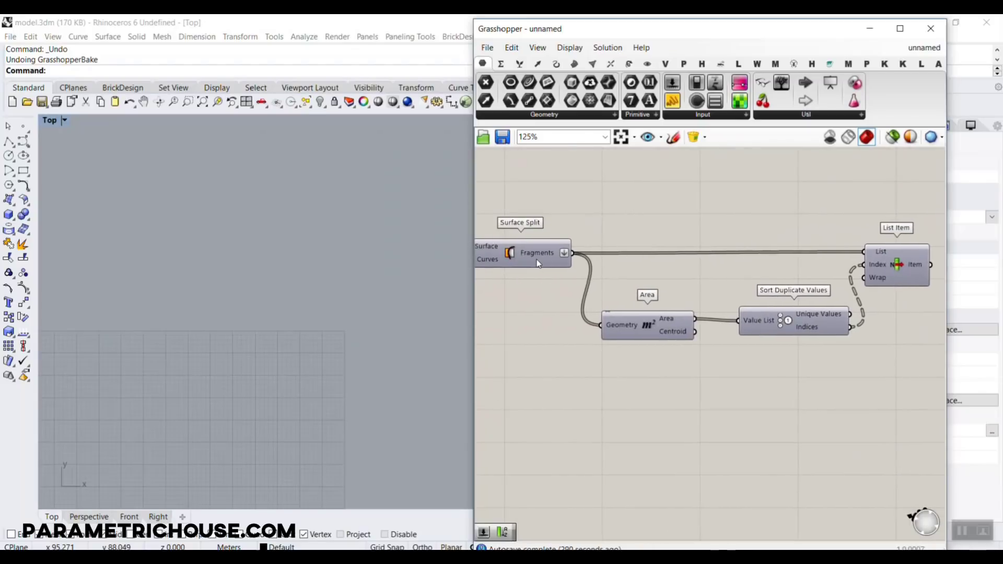
{"action": "right_click_drag", "start_coordinate": [839, 261], "coordinate": [700, 231]}
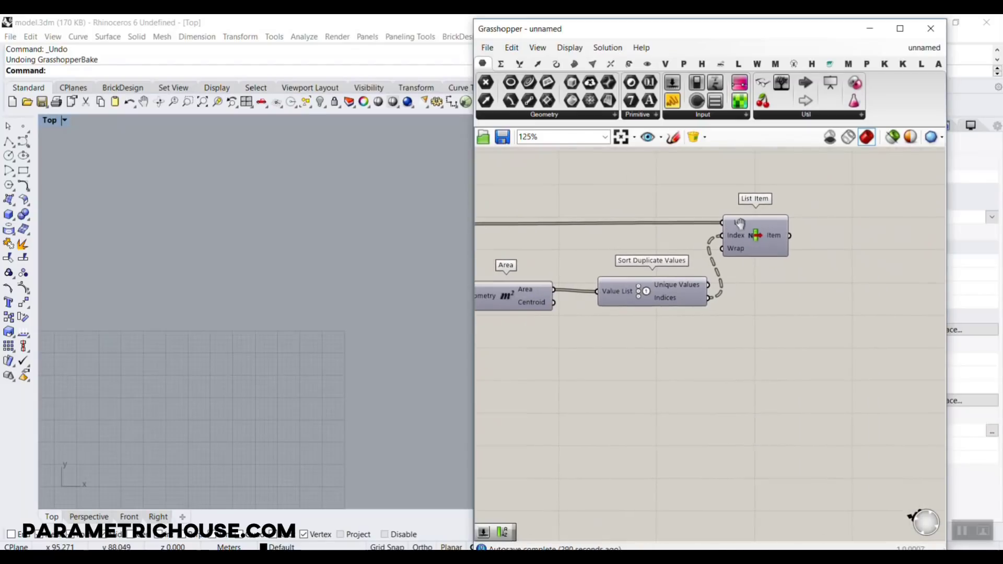
{"action": "mouse_move", "coordinate": [769, 234]}
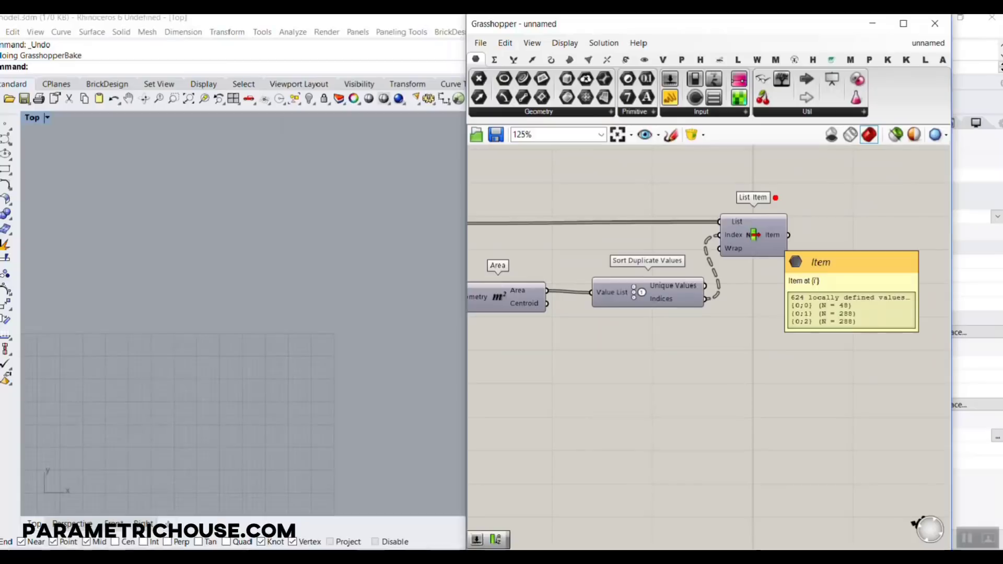
{"action": "mouse_move", "coordinate": [776, 238]}
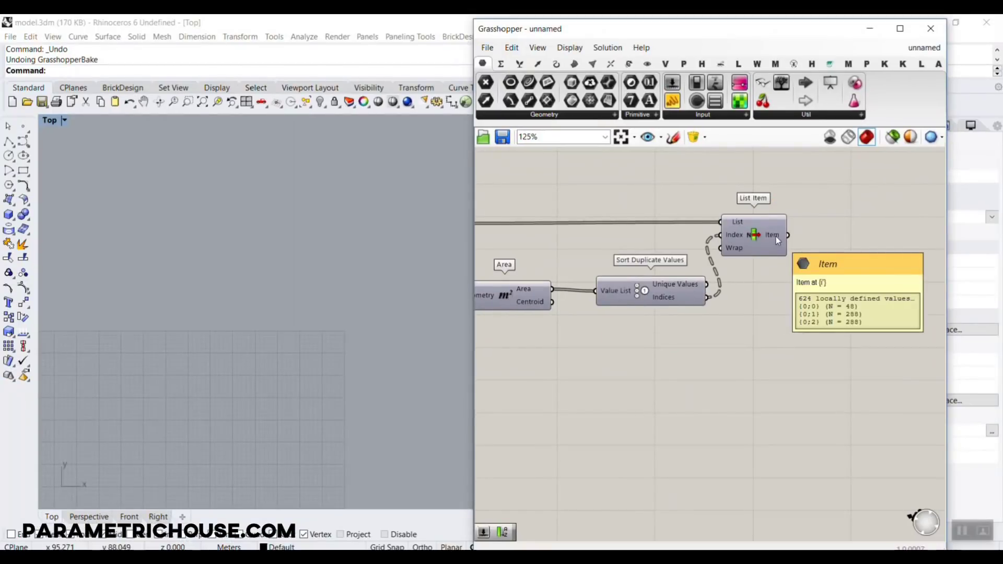
{"action": "right_click_drag", "start_coordinate": [786, 304], "coordinate": [683, 371]}
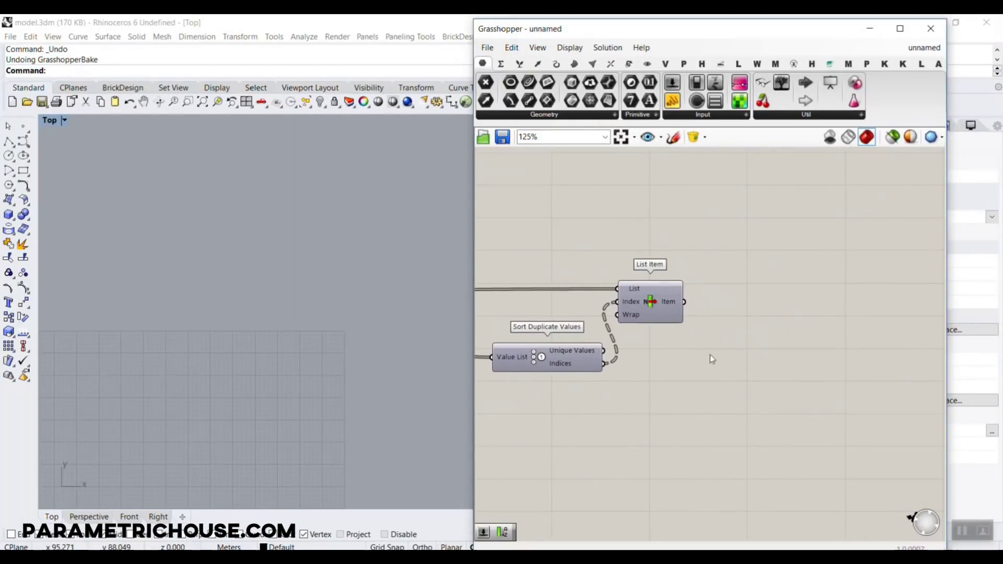
Step: Add an Explode Tree component beside List Item and connect the Item output to its Data input
{"action": "left_click", "coordinate": [520, 63]}
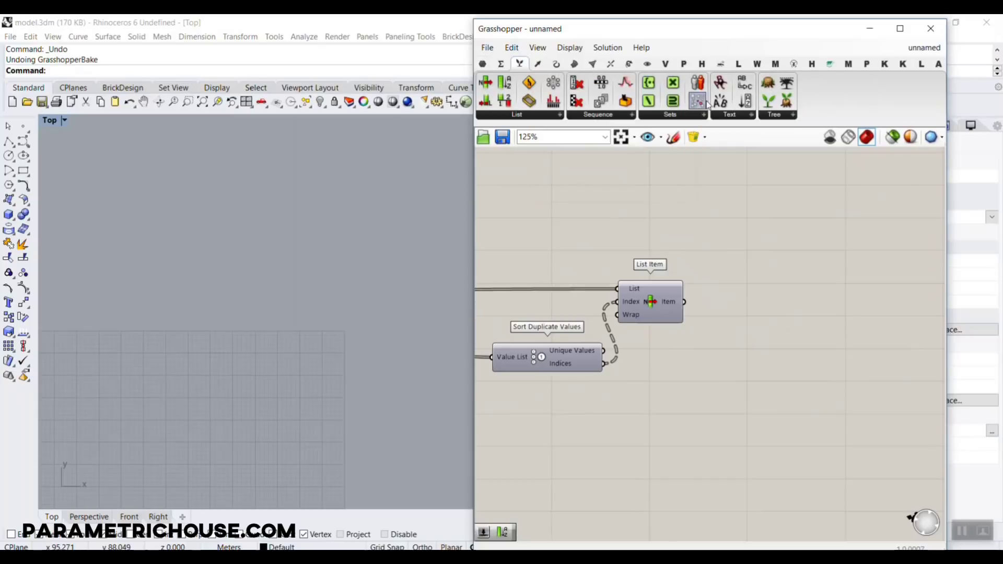
{"action": "left_click", "coordinate": [794, 115]}
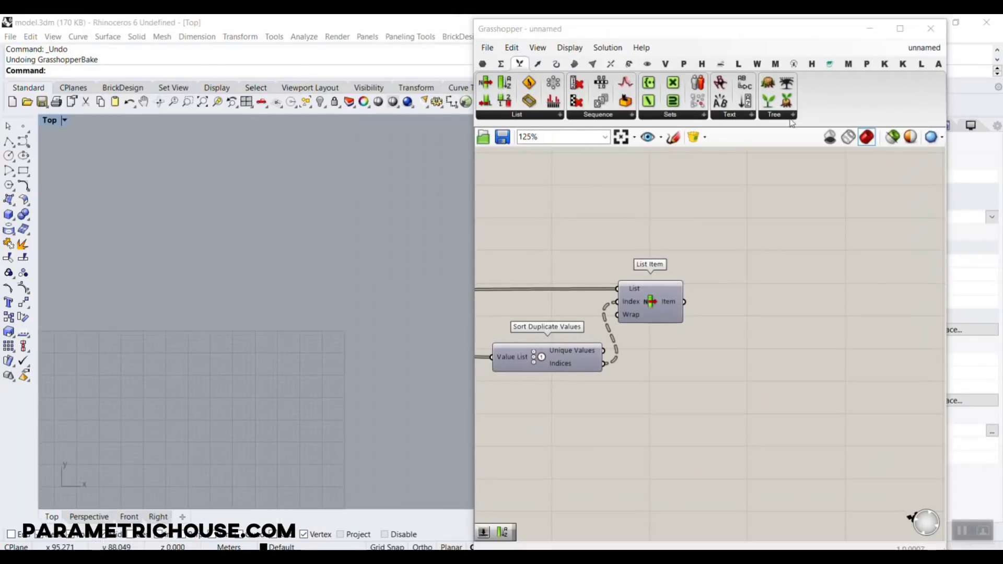
{"action": "left_click", "coordinate": [665, 68]}
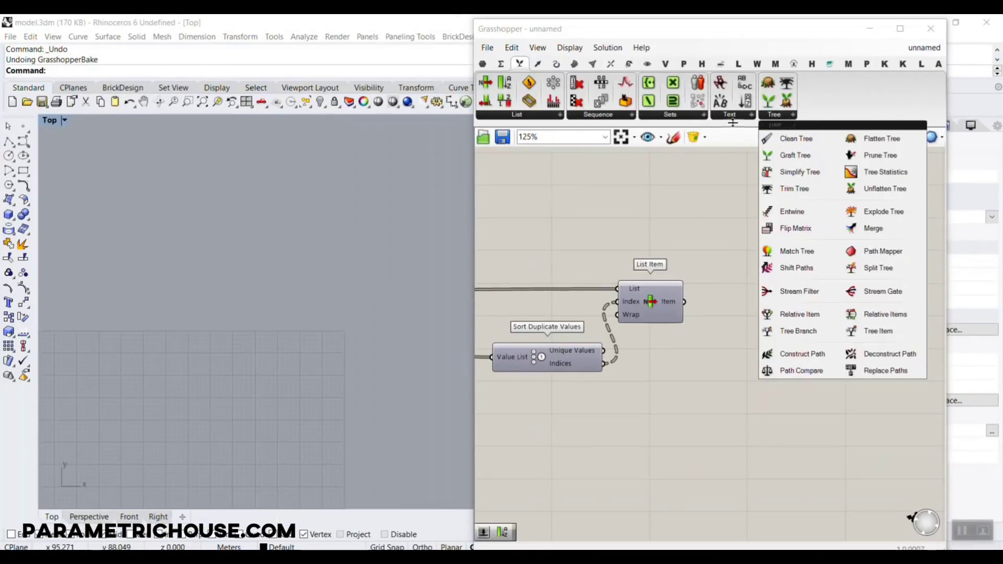
{"action": "left_click", "coordinate": [902, 213]}
{"action": "left_click", "coordinate": [802, 287]}
{"action": "scroll", "coordinate": [724, 302], "scroll_direction": "up", "scroll_amount": 3}
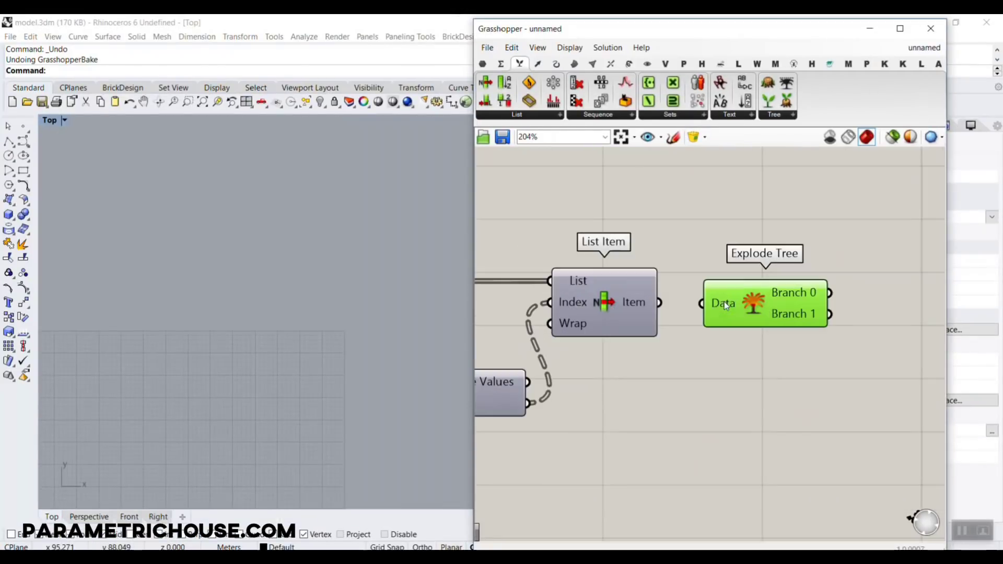
{"action": "left_click_drag", "start_coordinate": [672, 306], "coordinate": [702, 303]}
{"action": "right_click_drag", "start_coordinate": [731, 349], "coordinate": [670, 259]}
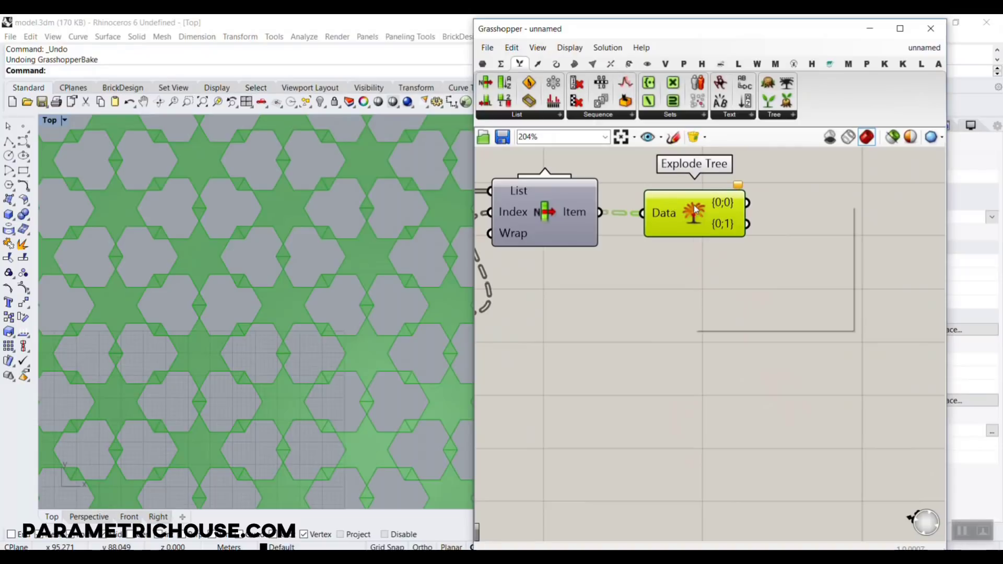
Step: Match Explode Tree's outputs to the incoming branches and simplify List Item's Item output
{"action": "right_click", "coordinate": [694, 205]}
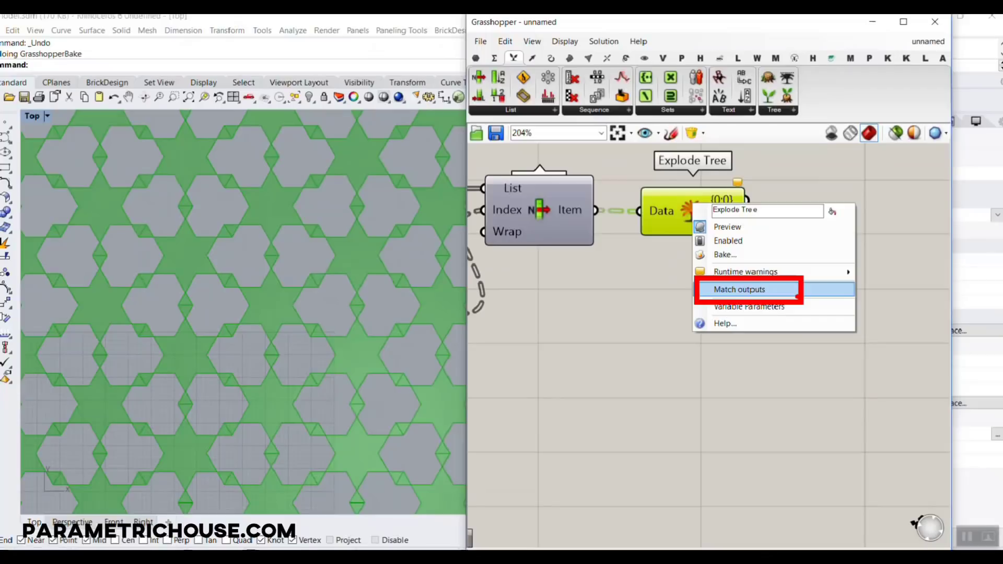
{"action": "right_click", "coordinate": [697, 210]}
{"action": "left_click", "coordinate": [736, 289]}
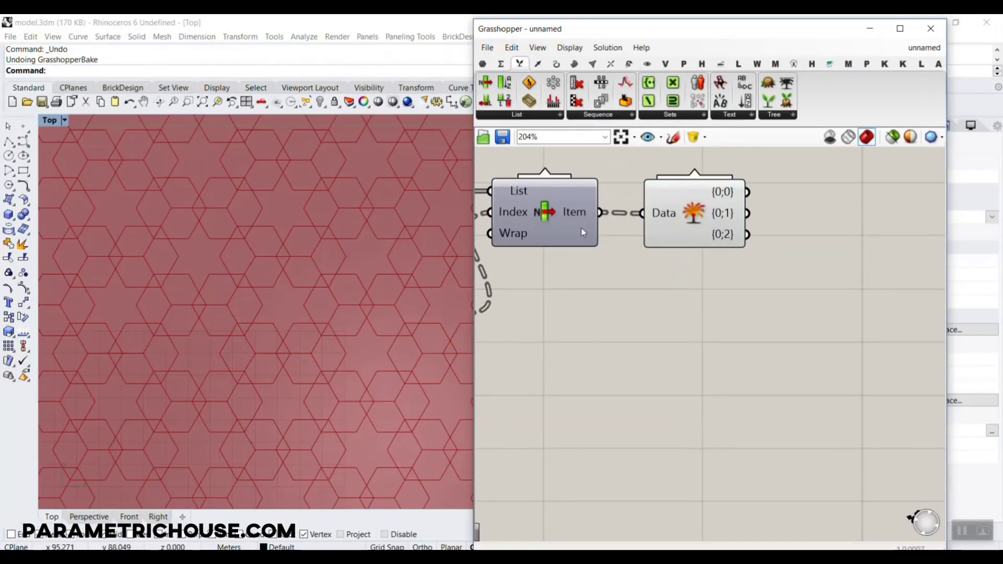
{"action": "right_click", "coordinate": [572, 210]}
{"action": "left_click", "coordinate": [593, 301]}
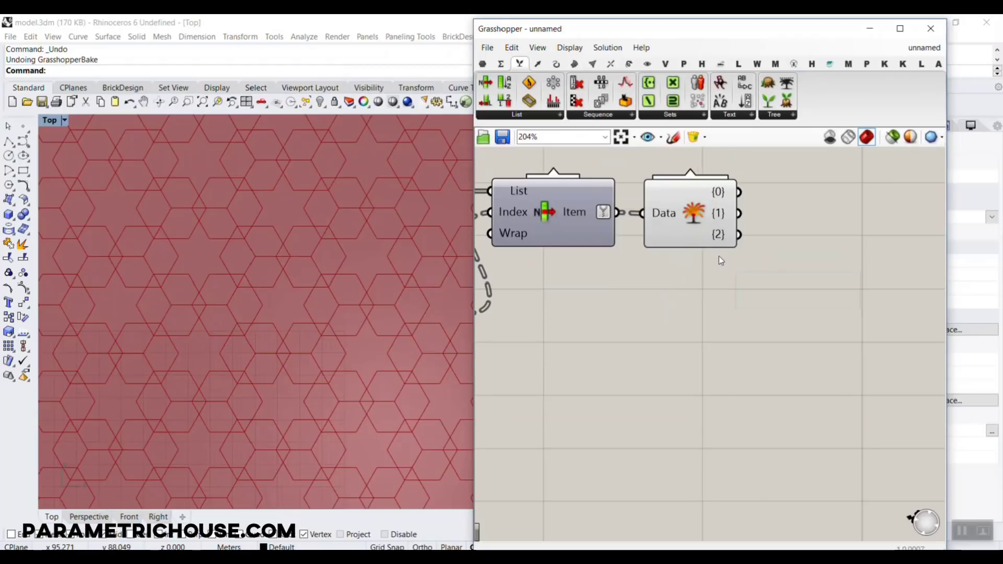
Step: Add a Surface parameter connected to Explode Tree's {0} output and check its pieces in the viewport
{"action": "scroll", "coordinate": [717, 258], "scroll_direction": "down", "scroll_amount": 3}
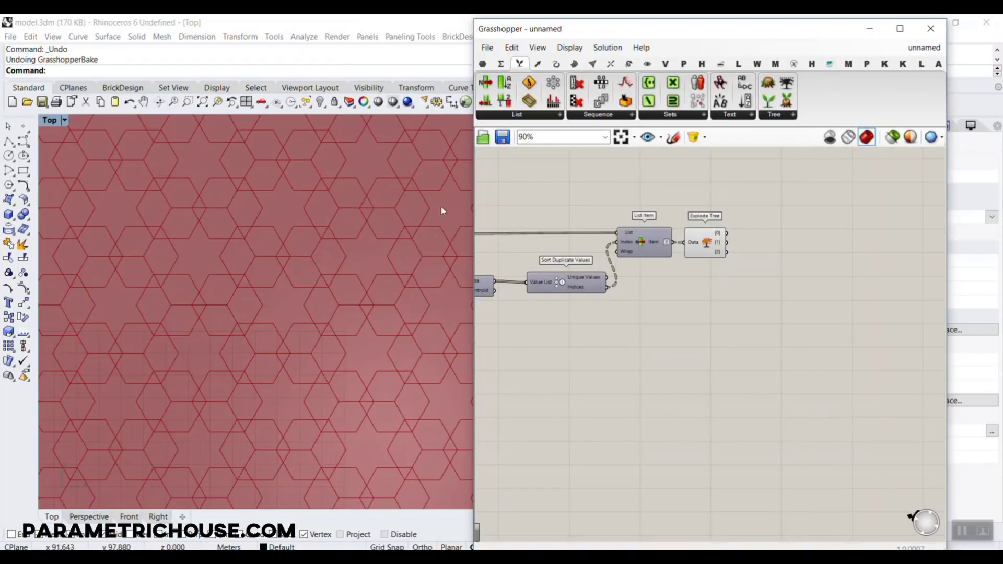
{"action": "scroll", "coordinate": [729, 230], "scroll_direction": "up", "scroll_amount": 2}
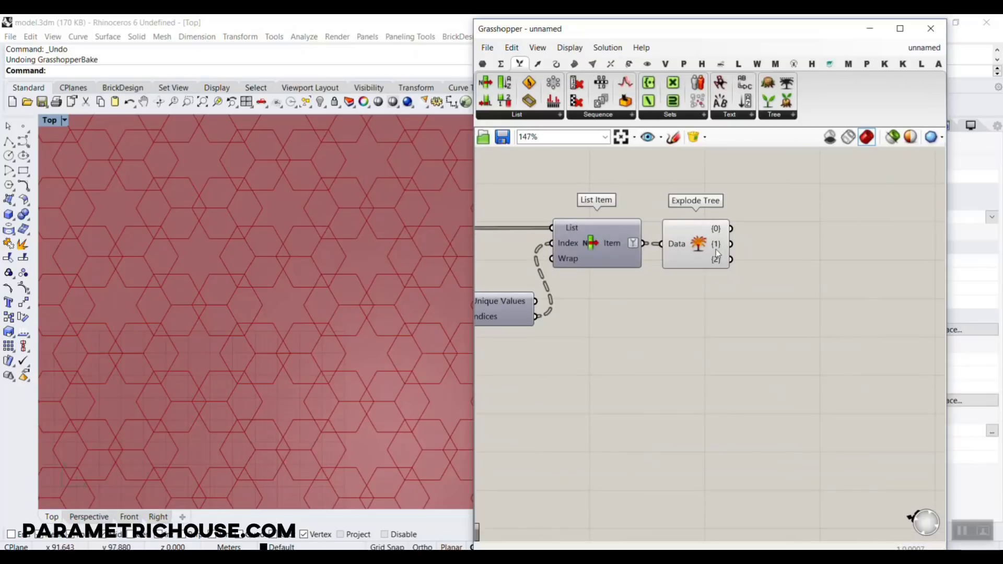
{"action": "right_click_drag", "start_coordinate": [733, 305], "coordinate": [672, 330]}
{"action": "left_click", "coordinate": [482, 63]}
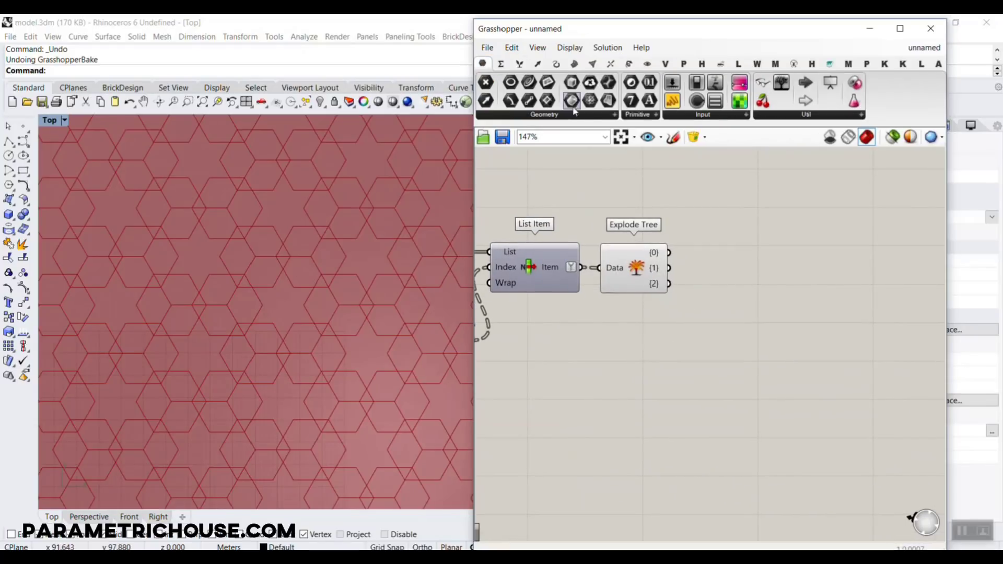
{"action": "scroll", "coordinate": [671, 234], "scroll_direction": "up", "scroll_amount": 2}
{"action": "left_click_drag", "start_coordinate": [608, 104], "coordinate": [732, 247]}
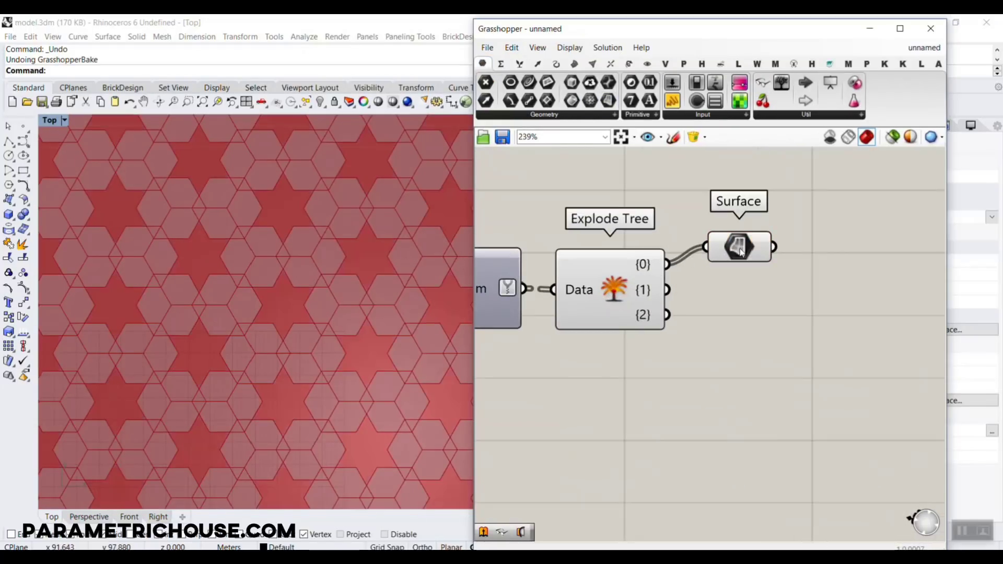
{"action": "scroll", "coordinate": [296, 266], "scroll_direction": "down", "scroll_amount": 3}
{"action": "scroll", "coordinate": [276, 291], "scroll_direction": "up", "scroll_amount": 3}
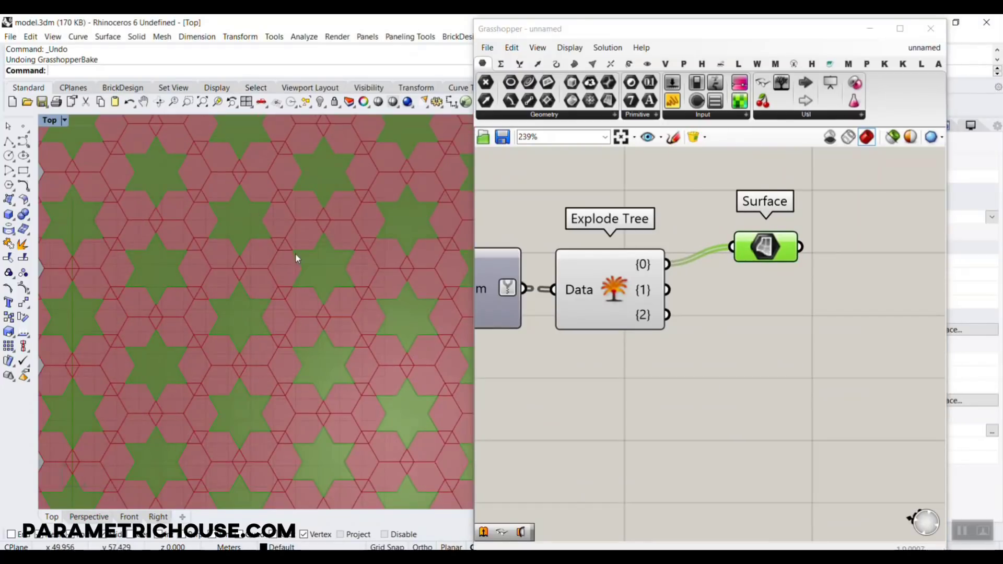
Step: Replace the Surface parameter's source with Explode Tree's {1} output and check its pieces in the viewport
{"action": "left_click_drag", "start_coordinate": [669, 289], "coordinate": [776, 277]}
{"action": "scroll", "coordinate": [232, 271], "scroll_direction": "up", "scroll_amount": 6}
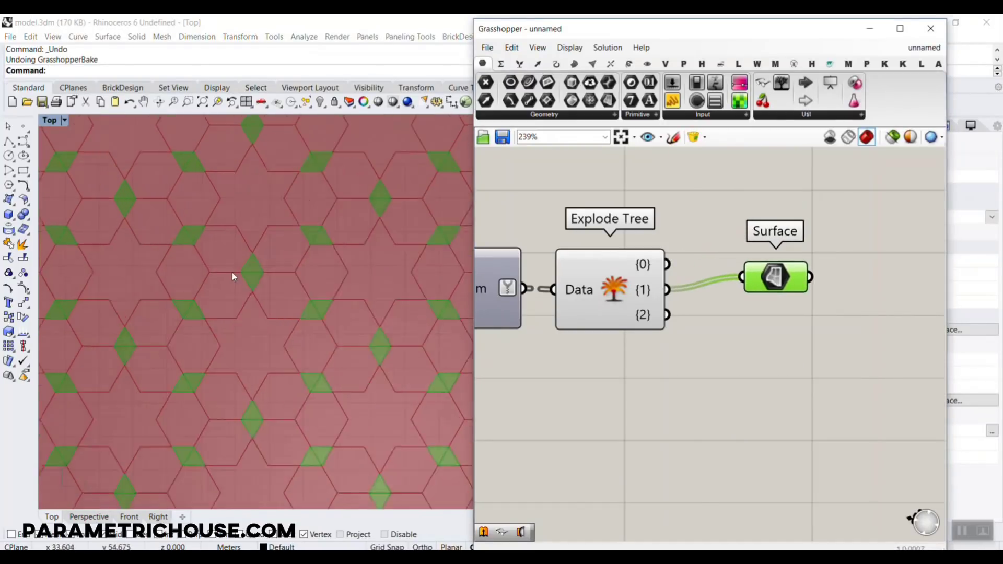
{"action": "scroll", "coordinate": [261, 268], "scroll_direction": "down", "scroll_amount": 3}
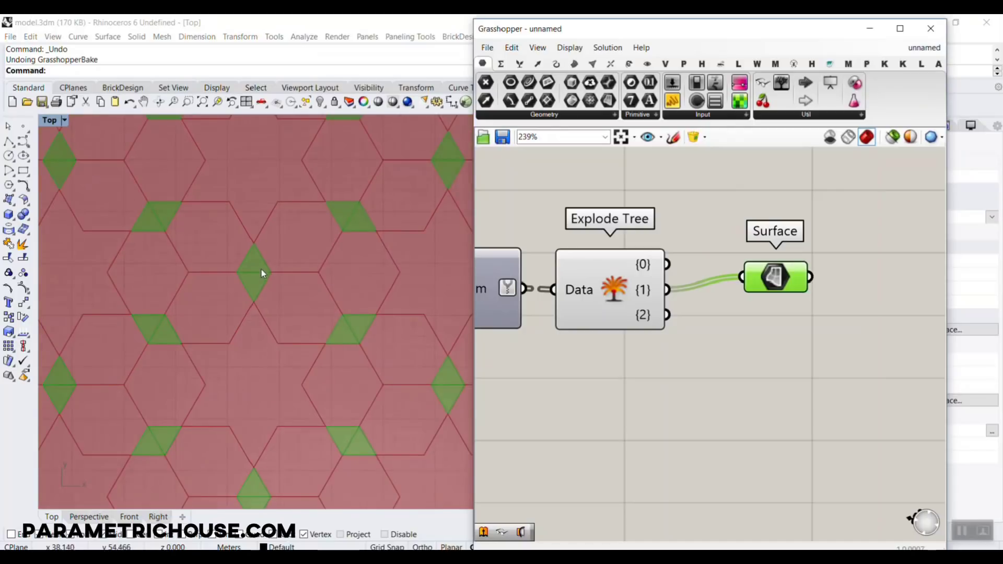
Step: Feed Explode Tree's {2} output into the Surface parameter instead, check its pieces in the viewport, and reposition the parameter
{"action": "left_click_drag", "start_coordinate": [667, 315], "coordinate": [742, 277]}
{"action": "scroll", "coordinate": [192, 277], "scroll_direction": "down", "scroll_amount": 3}
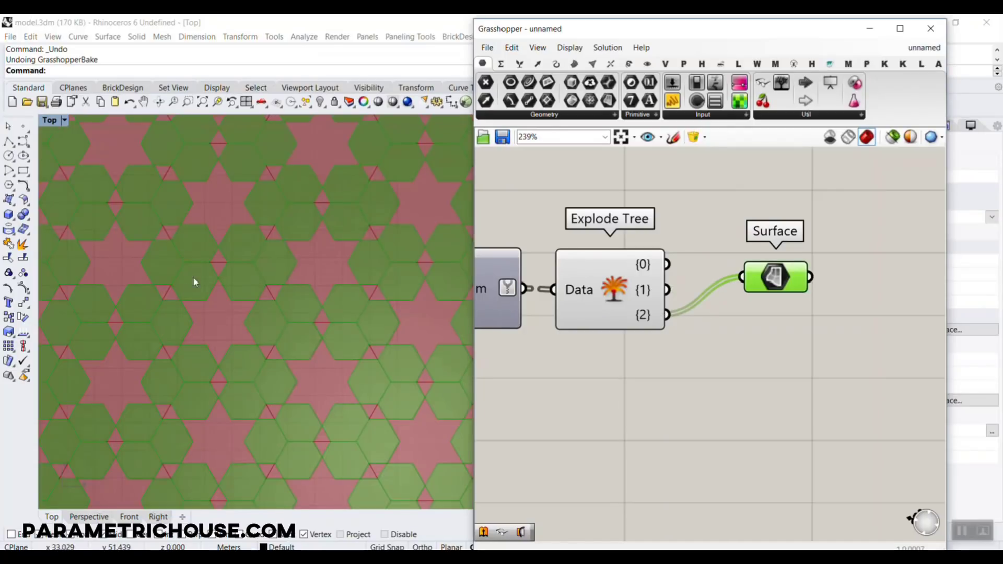
{"action": "scroll", "coordinate": [186, 287], "scroll_direction": "up", "scroll_amount": 3}
{"action": "scroll", "coordinate": [186, 288], "scroll_direction": "down", "scroll_amount": 1}
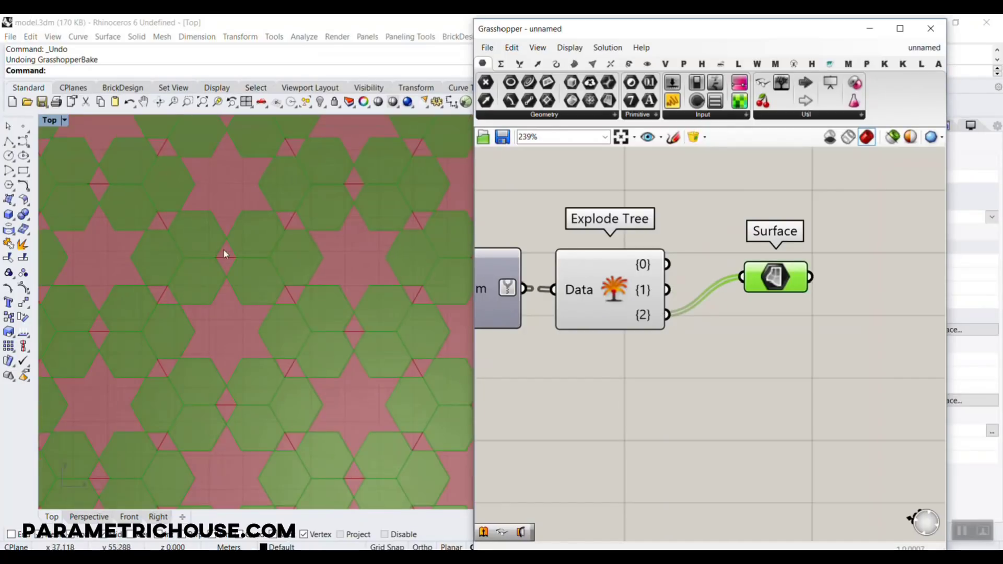
{"action": "right_click_drag", "start_coordinate": [792, 299], "coordinate": [613, 275]}
{"action": "left_click_drag", "start_coordinate": [613, 261], "coordinate": [621, 306]}
{"action": "left_click", "coordinate": [703, 271]}
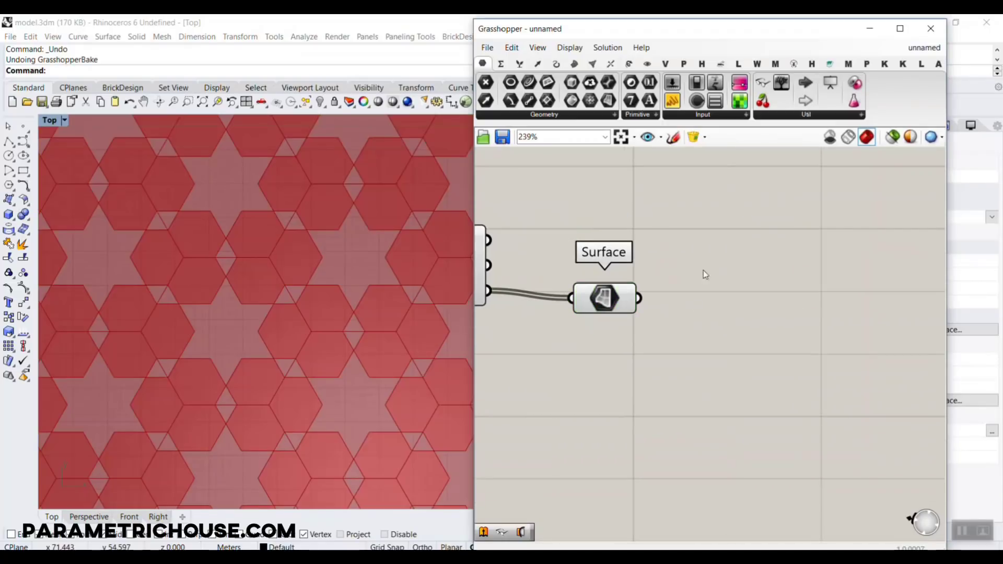
Step: Add a Brep Join component to the canvas and delete the Surface parameter
{"action": "left_click", "coordinate": [574, 66]}
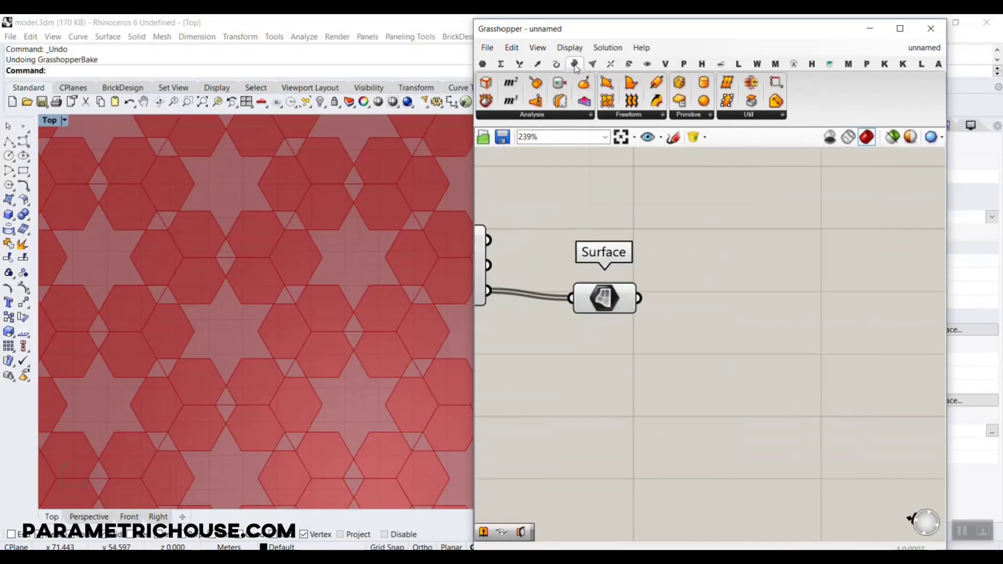
{"action": "left_click", "coordinate": [755, 83]}
{"action": "left_click", "coordinate": [783, 330]}
{"action": "right_click_drag", "start_coordinate": [636, 328], "coordinate": [733, 313]}
{"action": "left_click", "coordinate": [716, 281]}
{"action": "key", "text": "Delete"}
Step: Connect Explode Tree's {2} output to the Breps input of Brep Join and check the incoming data
{"action": "left_click_drag", "start_coordinate": [844, 319], "coordinate": [698, 336]}
{"action": "left_click_drag", "start_coordinate": [585, 275], "coordinate": [669, 334]}
{"action": "right_click_drag", "start_coordinate": [721, 357], "coordinate": [613, 263]}
{"action": "left_click", "coordinate": [640, 282]}
{"action": "mouse_move", "coordinate": [593, 236]}
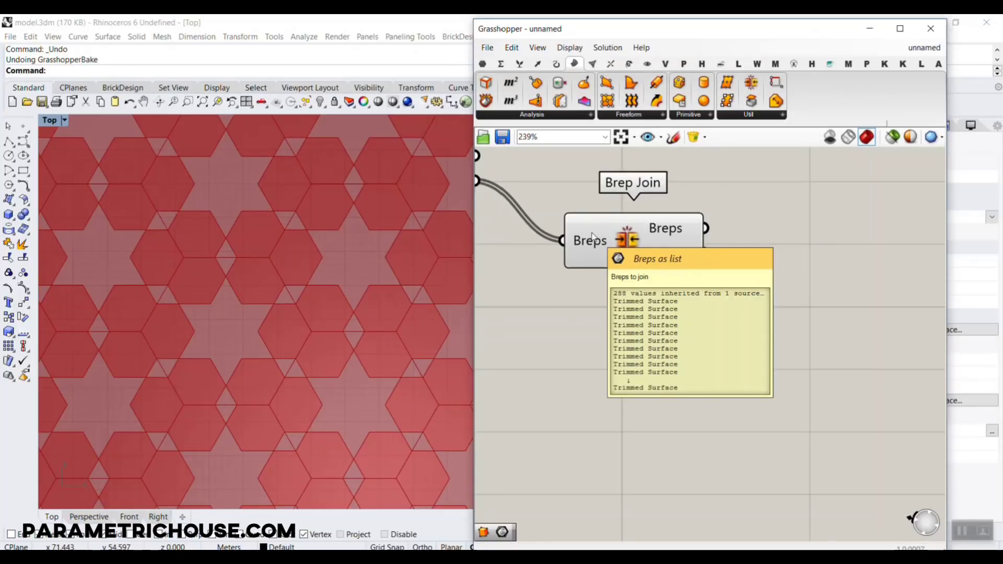
Step: Add a Curve parameter to the canvas and connect Brep Join's Breps output to it to extract the outlines
{"action": "left_click", "coordinate": [658, 233]}
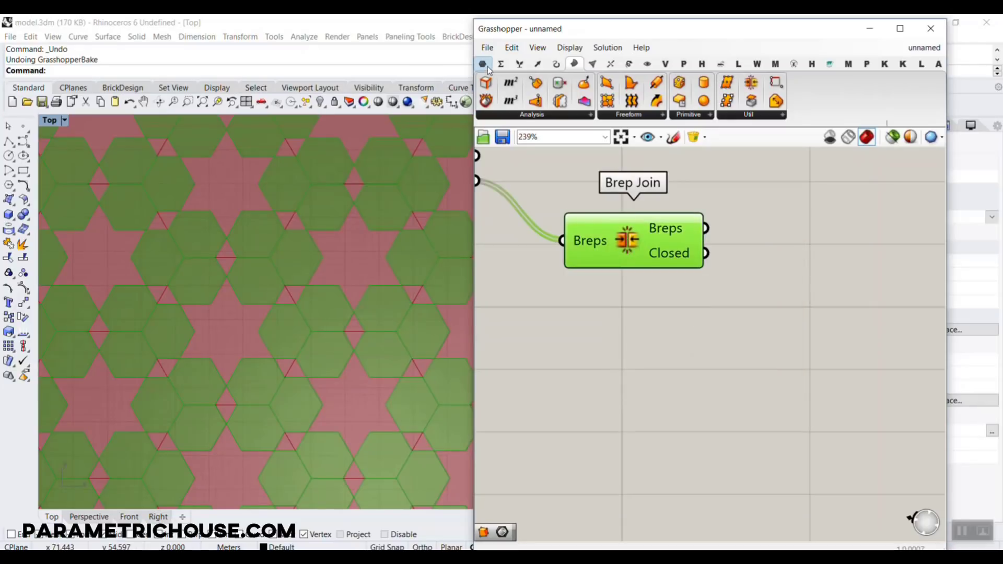
{"action": "left_click", "coordinate": [483, 63]}
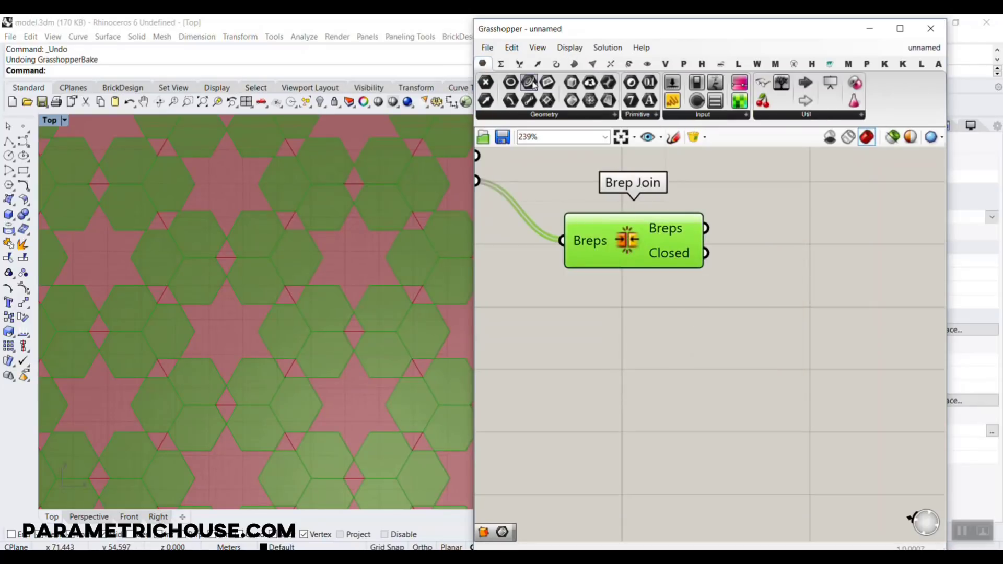
{"action": "left_click_drag", "start_coordinate": [528, 82], "coordinate": [780, 249]}
{"action": "left_click_drag", "start_coordinate": [706, 229], "coordinate": [747, 248]}
{"action": "left_click_drag", "start_coordinate": [778, 248], "coordinate": [815, 248]}
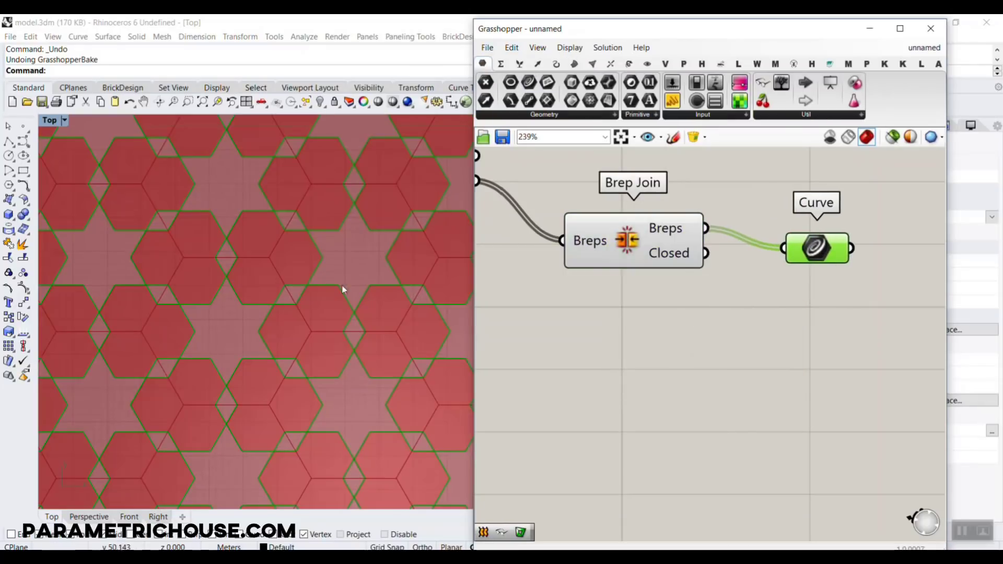
Step: Turn off the preview of the components before the Curve parameter and check the joined outlines in the viewport
{"action": "right_click_drag", "start_coordinate": [687, 238], "coordinate": [786, 301]}
{"action": "scroll", "coordinate": [803, 304], "scroll_direction": "down", "scroll_amount": 3}
{"action": "left_click_drag", "start_coordinate": [787, 331], "coordinate": [653, 242]}
{"action": "middle_click", "coordinate": [677, 201]}
{"action": "left_click", "coordinate": [726, 220]}
{"action": "right_click_drag", "start_coordinate": [772, 236], "coordinate": [685, 191]}
{"action": "scroll", "coordinate": [797, 263], "scroll_direction": "up", "scroll_amount": 2}
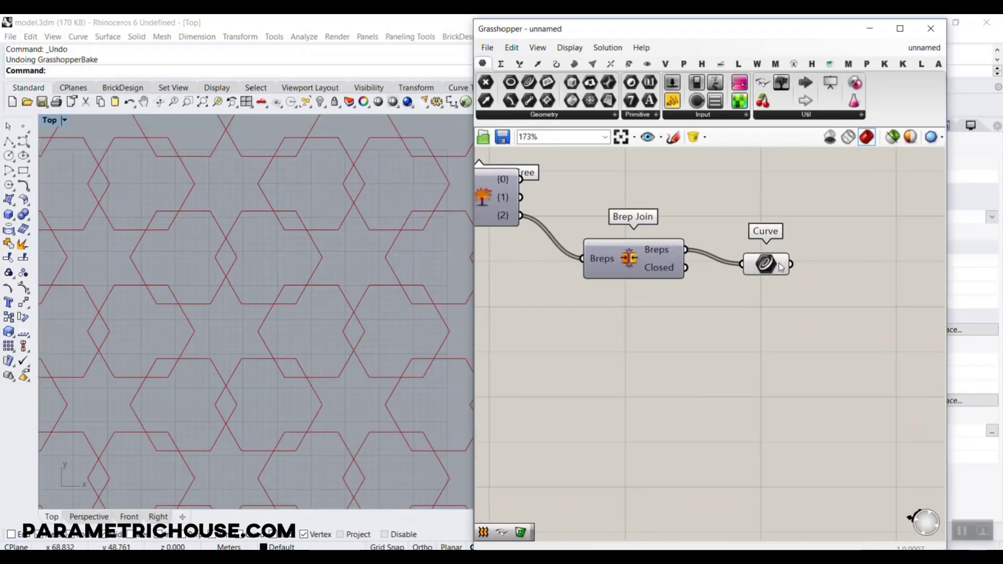
{"action": "left_click", "coordinate": [770, 264]}
{"action": "scroll", "coordinate": [231, 252], "scroll_direction": "up", "scroll_amount": 6}
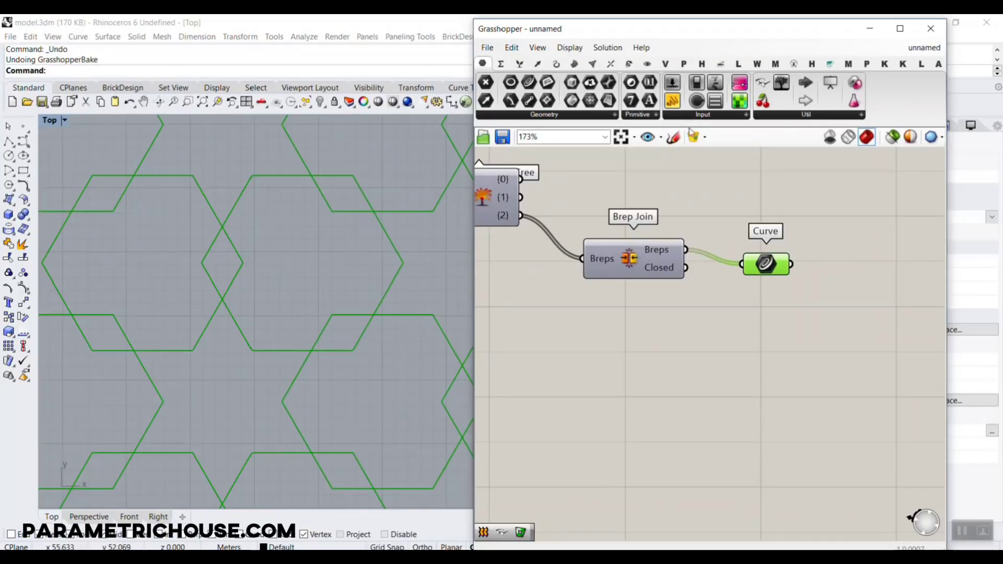
Step: Add a Surface parameter fed by the Curve parameter and inspect the filled hexagons in the viewport
{"action": "left_click", "coordinate": [832, 268]}
{"action": "left_click_drag", "start_coordinate": [791, 264], "coordinate": [808, 268]}
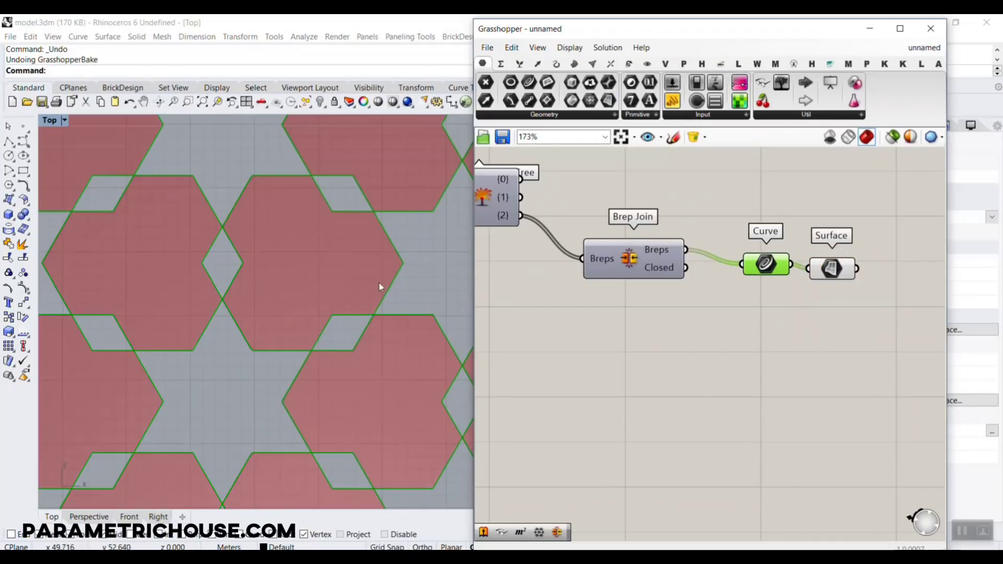
{"action": "scroll", "coordinate": [381, 287], "scroll_direction": "down", "scroll_amount": 8}
{"action": "scroll", "coordinate": [199, 260], "scroll_direction": "up", "scroll_amount": 2}
{"action": "scroll", "coordinate": [190, 328], "scroll_direction": "up", "scroll_amount": 1}
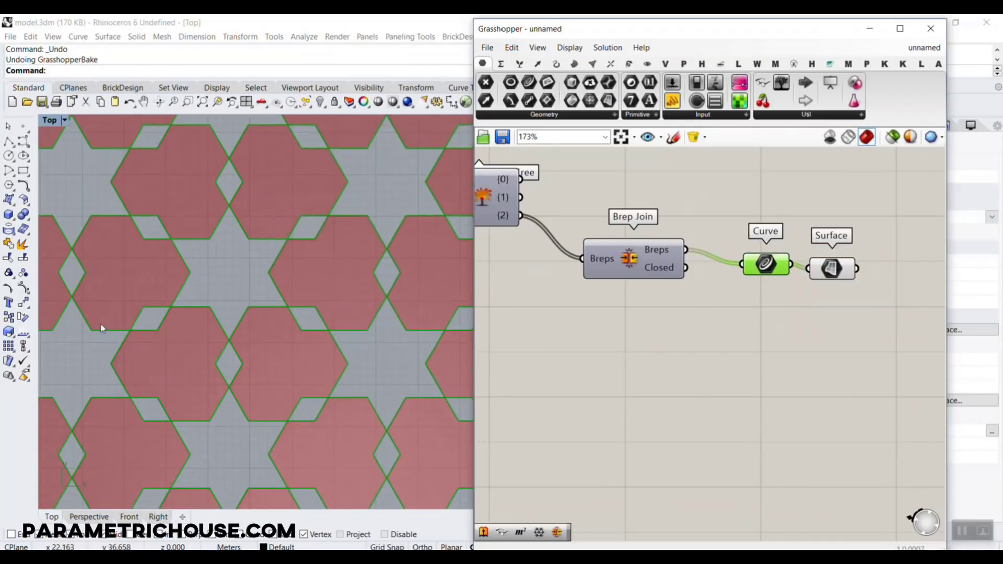
{"action": "right_click_drag", "start_coordinate": [112, 317], "coordinate": [268, 303]}
{"action": "scroll", "coordinate": [284, 306], "scroll_direction": "down", "scroll_amount": 7}
{"action": "scroll", "coordinate": [285, 307], "scroll_direction": "down", "scroll_amount": 2}
{"action": "scroll", "coordinate": [229, 313], "scroll_direction": "up", "scroll_amount": 4}
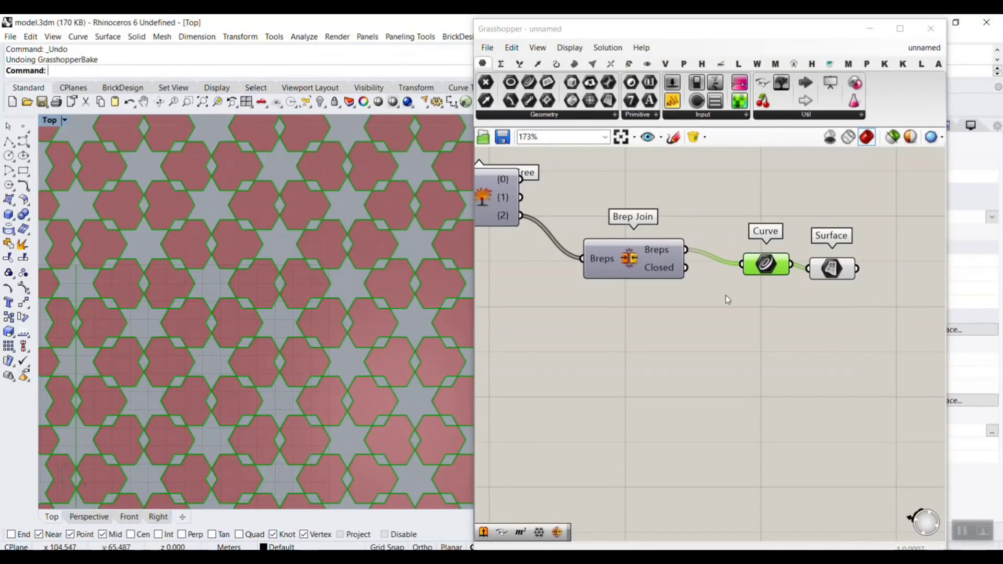
Step: Duplicate the Brep Join, Curve and Surface chain for Explode Tree's {1} output and check its surfaces
{"action": "scroll", "coordinate": [725, 295], "scroll_direction": "down", "scroll_amount": 2}
{"action": "left_click_drag", "start_coordinate": [797, 324], "coordinate": [690, 231]}
{"action": "left_click_drag", "start_coordinate": [601, 234], "coordinate": [656, 225]}
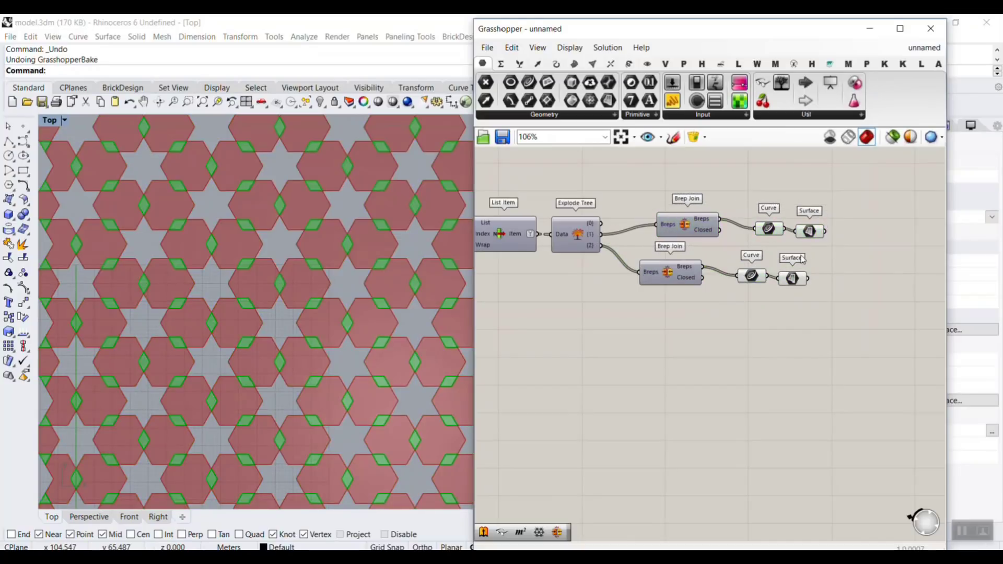
{"action": "left_click", "coordinate": [809, 232]}
{"action": "scroll", "coordinate": [290, 232], "scroll_direction": "up", "scroll_amount": 5}
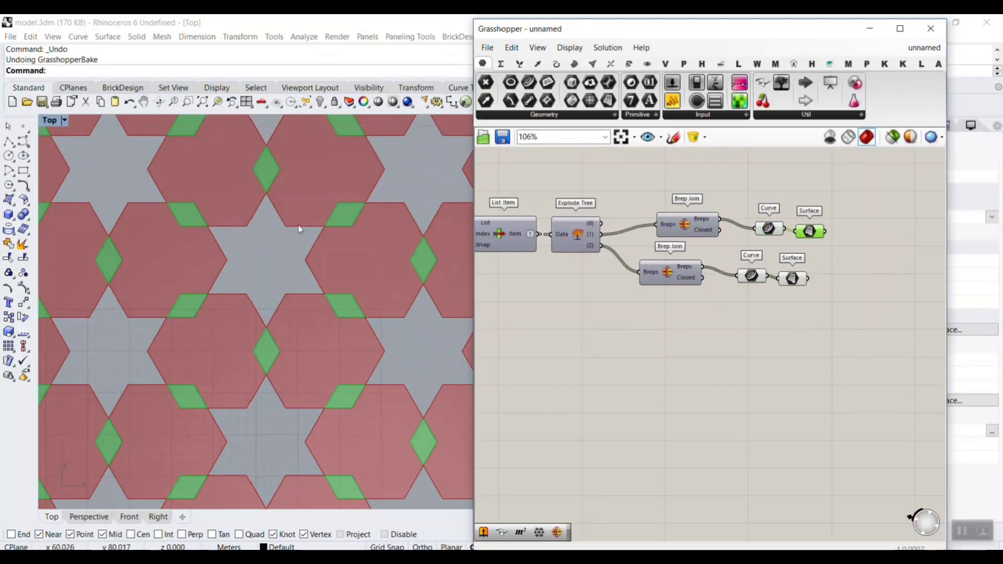
Step: Duplicate the Brep Join, Curve and Surface chain once more and feed it from Explode Tree's {0} output
{"action": "right_click_drag", "start_coordinate": [854, 185], "coordinate": [866, 220]}
{"action": "left_click_drag", "start_coordinate": [866, 220], "coordinate": [674, 227]}
{"action": "left_click", "coordinate": [638, 244]}
{"action": "left_click_drag", "start_coordinate": [614, 258], "coordinate": [660, 221]}
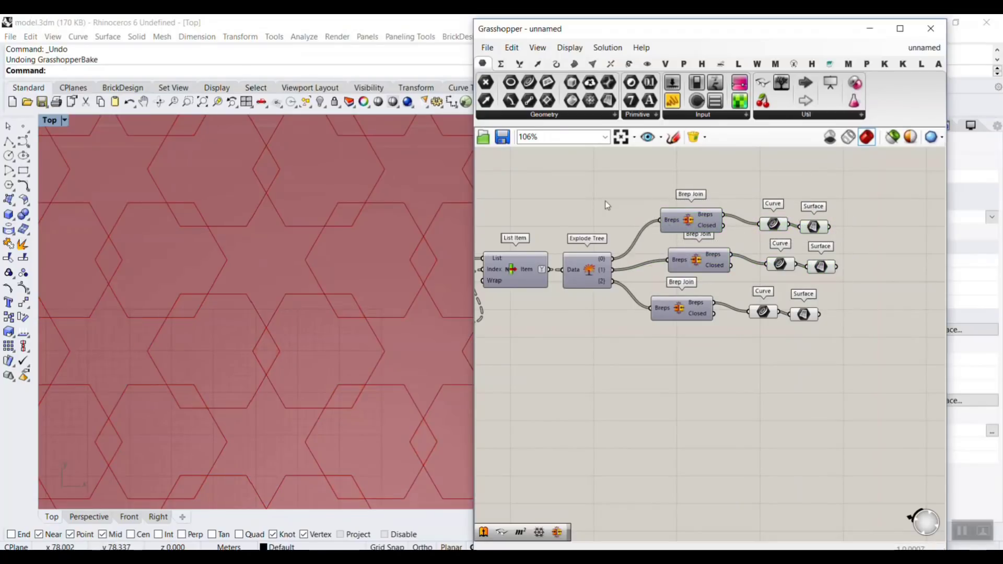
Step: Turn off the preview of all three Curve parameters and all three Surface parameters
{"action": "right_click_drag", "start_coordinate": [921, 249], "coordinate": [830, 241]}
{"action": "left_click_drag", "start_coordinate": [707, 198], "coordinate": [659, 347]}
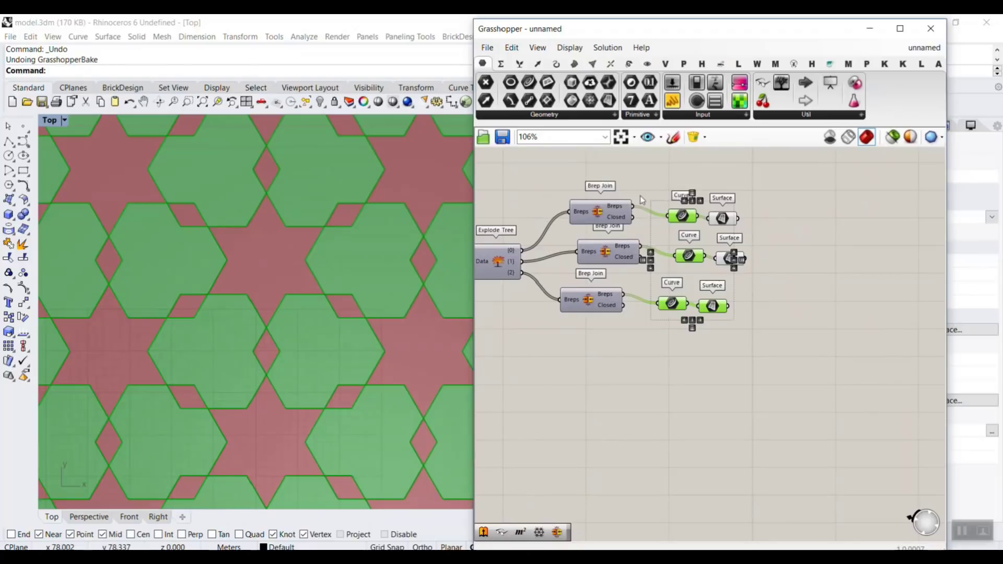
{"action": "right_click", "coordinate": [638, 187]}
{"action": "left_click", "coordinate": [656, 209]}
{"action": "left_click_drag", "start_coordinate": [777, 177], "coordinate": [662, 327]}
{"action": "right_click", "coordinate": [739, 335]}
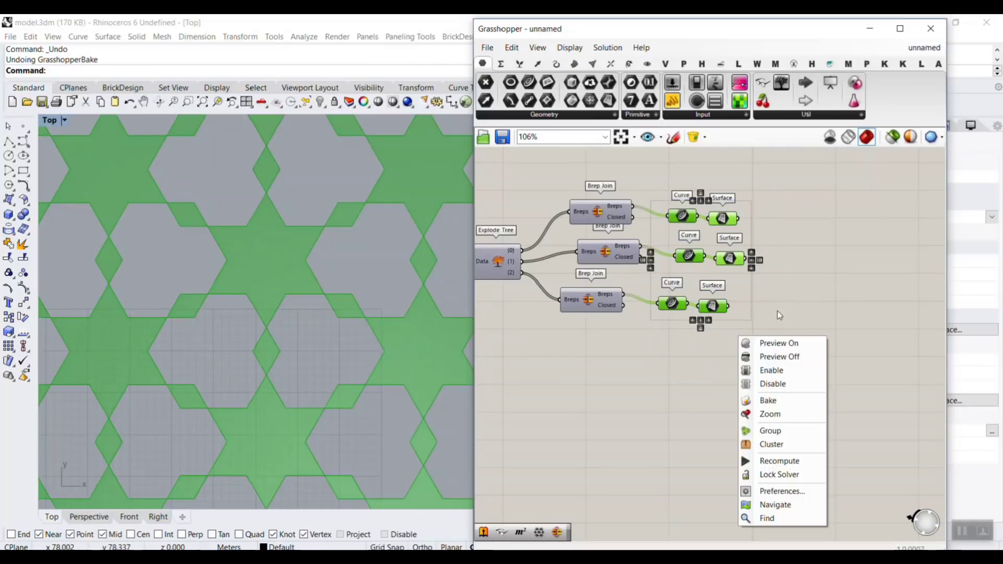
{"action": "left_click", "coordinate": [763, 355]}
{"action": "left_click", "coordinate": [794, 312]}
Step: Add a Custom Preview component and connect the star branch's Surface parameter to its Geometry input
{"action": "left_click", "coordinate": [647, 63]}
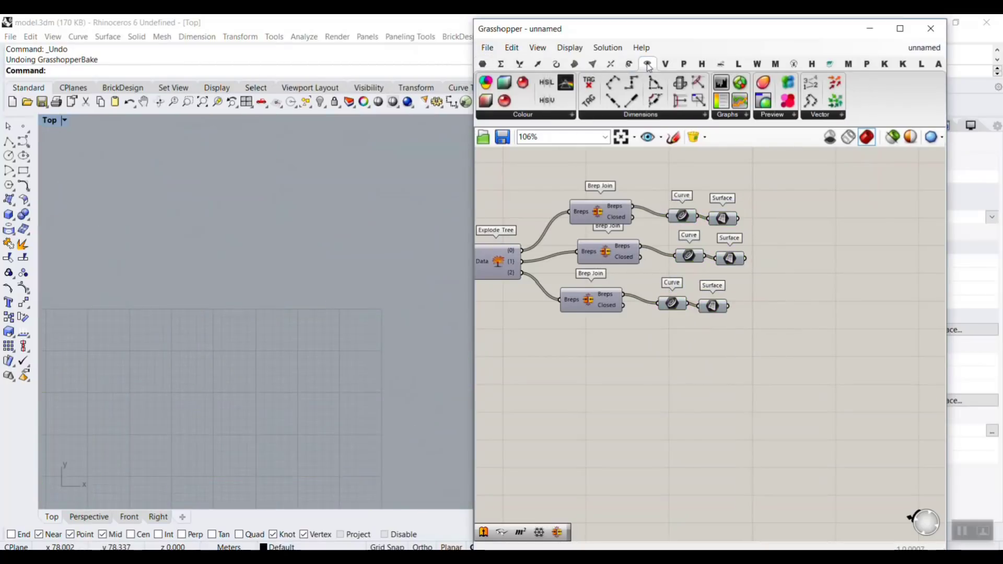
{"action": "left_click", "coordinate": [766, 102]}
{"action": "left_click", "coordinate": [798, 228]}
{"action": "scroll", "coordinate": [754, 226], "scroll_direction": "up", "scroll_amount": 3}
{"action": "left_click_drag", "start_coordinate": [728, 213], "coordinate": [784, 219]}
{"action": "right_click_drag", "start_coordinate": [805, 256], "coordinate": [729, 253]}
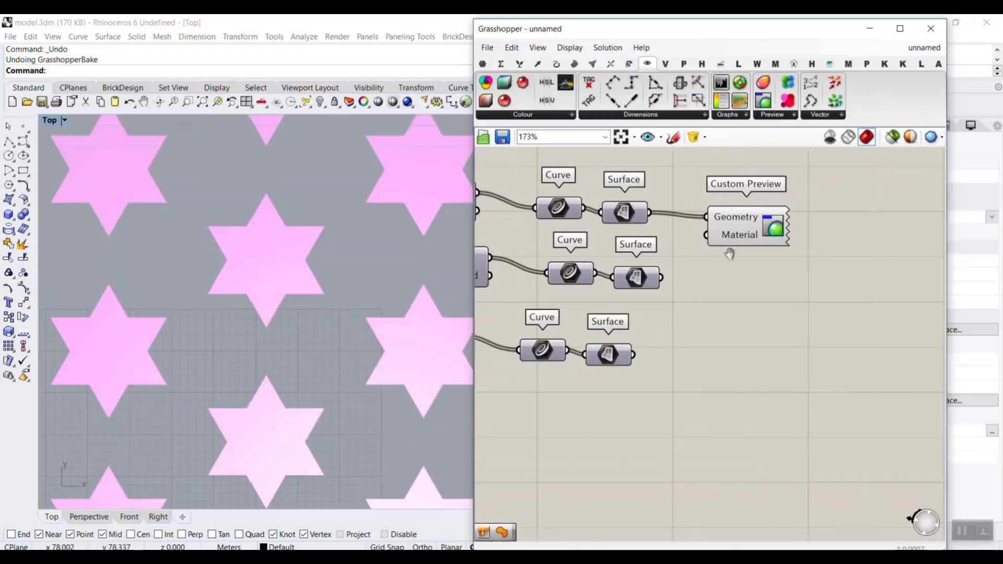
Step: Duplicate the Custom Preview twice, feeding one copy from the rhombus Surface parameter and the other from the hexagon Surface parameter
{"action": "left_click_drag", "start_coordinate": [762, 229], "coordinate": [810, 315]}
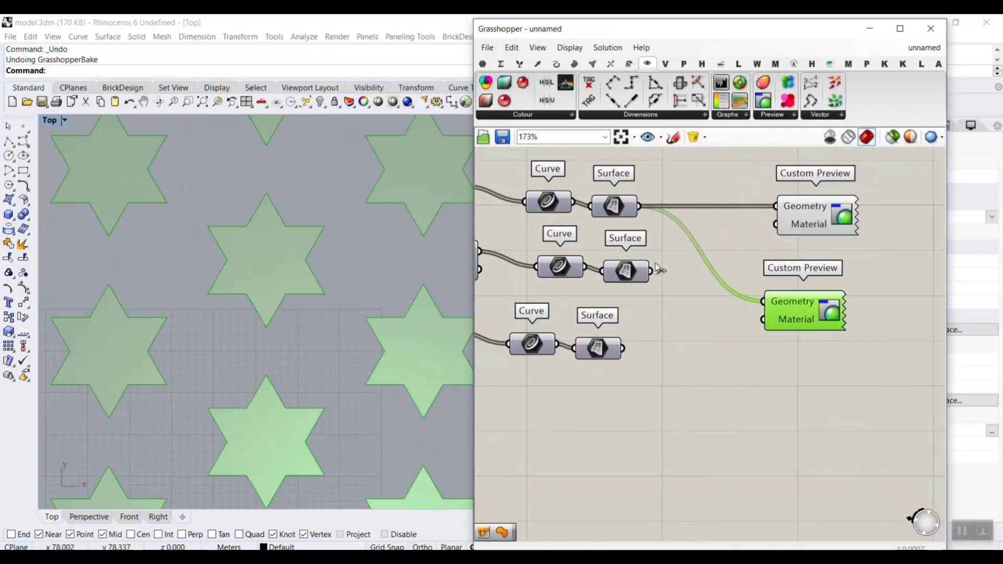
{"action": "left_click_drag", "start_coordinate": [653, 269], "coordinate": [824, 406]}
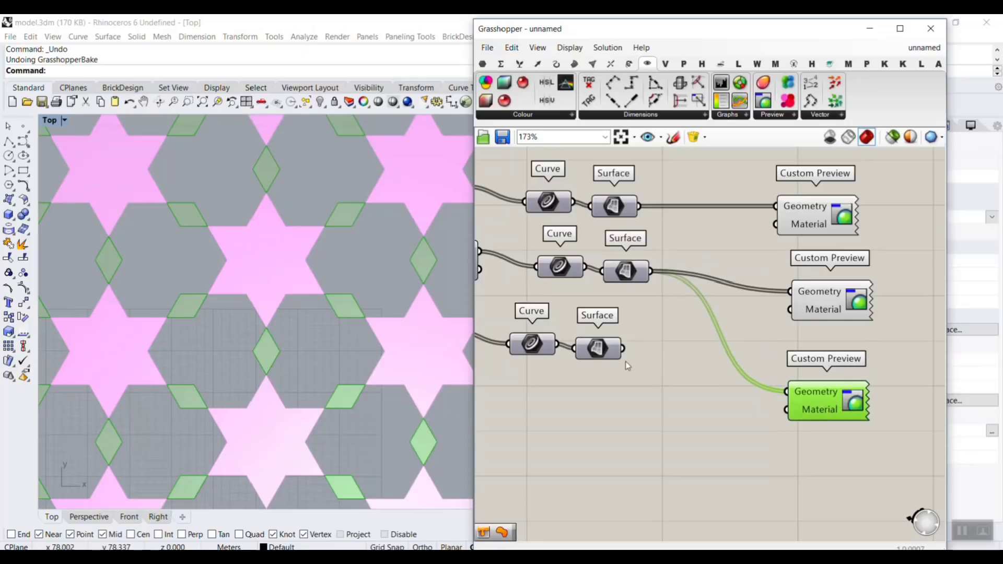
{"action": "left_click_drag", "start_coordinate": [623, 348], "coordinate": [788, 392]}
{"action": "right_click_drag", "start_coordinate": [605, 404], "coordinate": [691, 368]}
Step: Add a Colour Swatch, connect it to the hexagon preview's Material input, and set it to blue (R 39, G 41, B 255)
{"action": "double_click", "coordinate": [715, 398]}
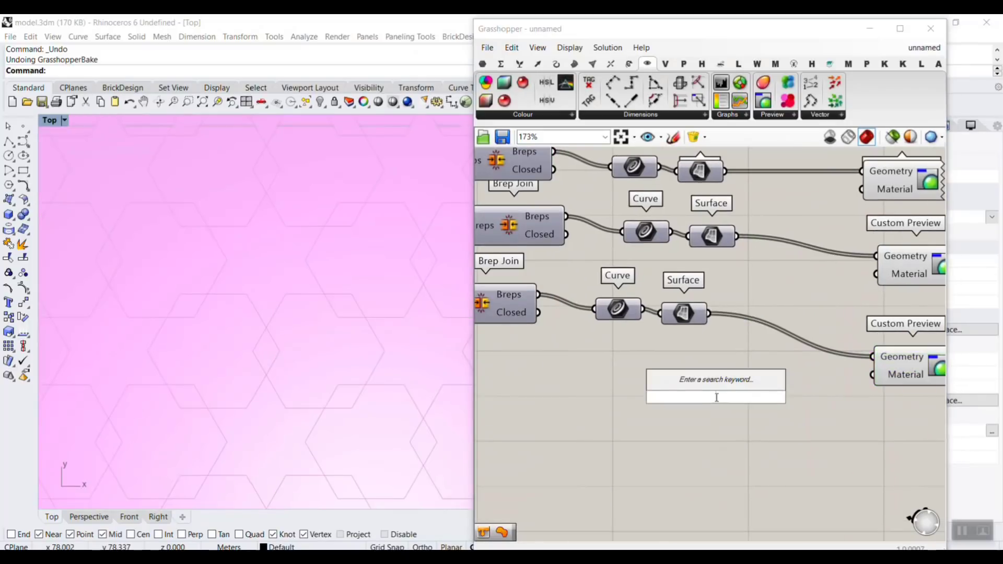
{"action": "type", "text": "swat"}
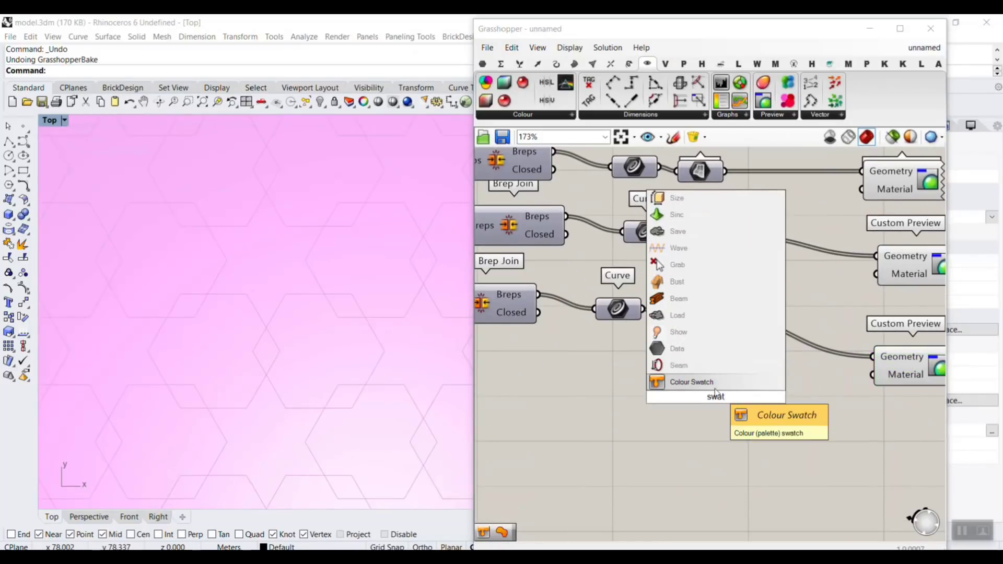
{"action": "key", "text": "Return"}
{"action": "left_click_drag", "start_coordinate": [775, 398], "coordinate": [873, 375]}
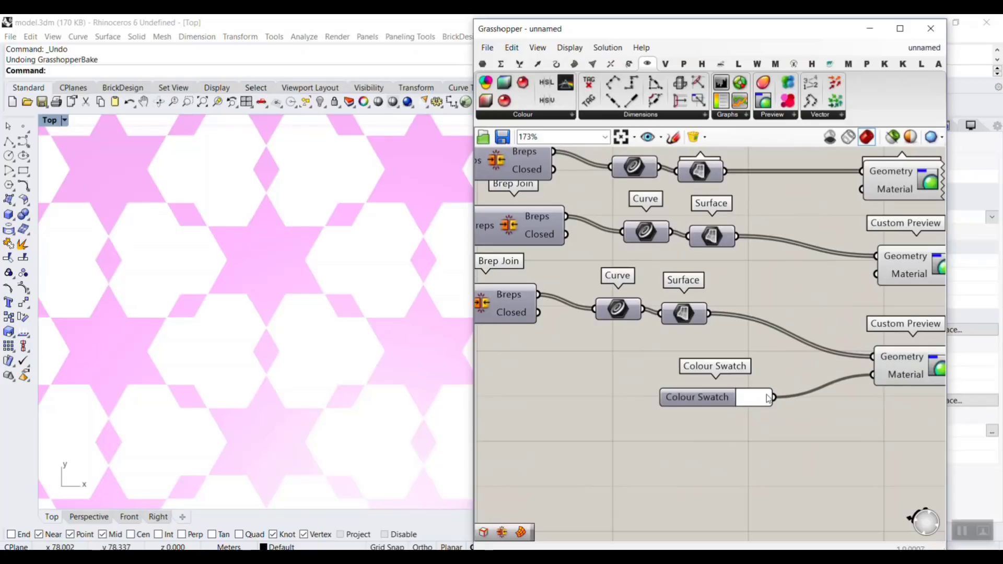
{"action": "left_click", "coordinate": [752, 404]}
{"action": "left_click", "coordinate": [816, 416]}
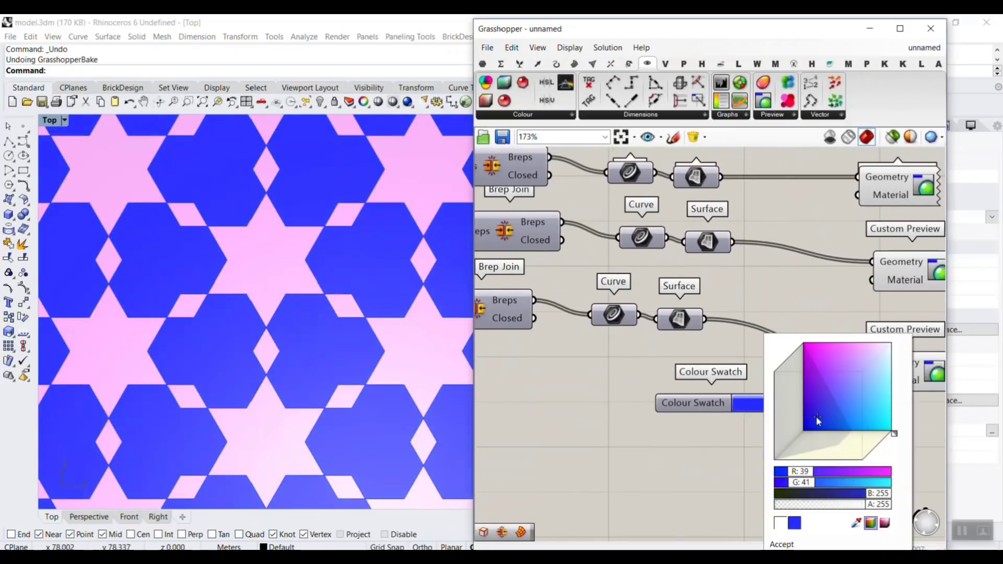
Step: Duplicate the Colour Swatch, connect the copy to the rhombus preview's Material input, and set it to magenta (R 222, G 48, B 255)
{"action": "left_click", "coordinate": [691, 406]}
{"action": "left_click_drag", "start_coordinate": [691, 406], "coordinate": [696, 284], "text": "alt"}
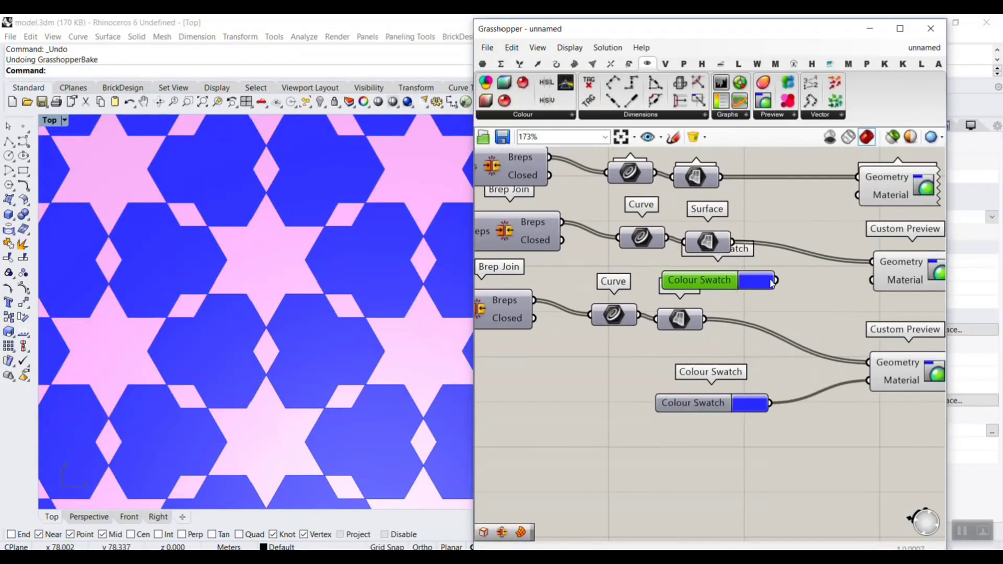
{"action": "left_click_drag", "start_coordinate": [777, 280], "coordinate": [872, 280]}
{"action": "left_click", "coordinate": [756, 280]}
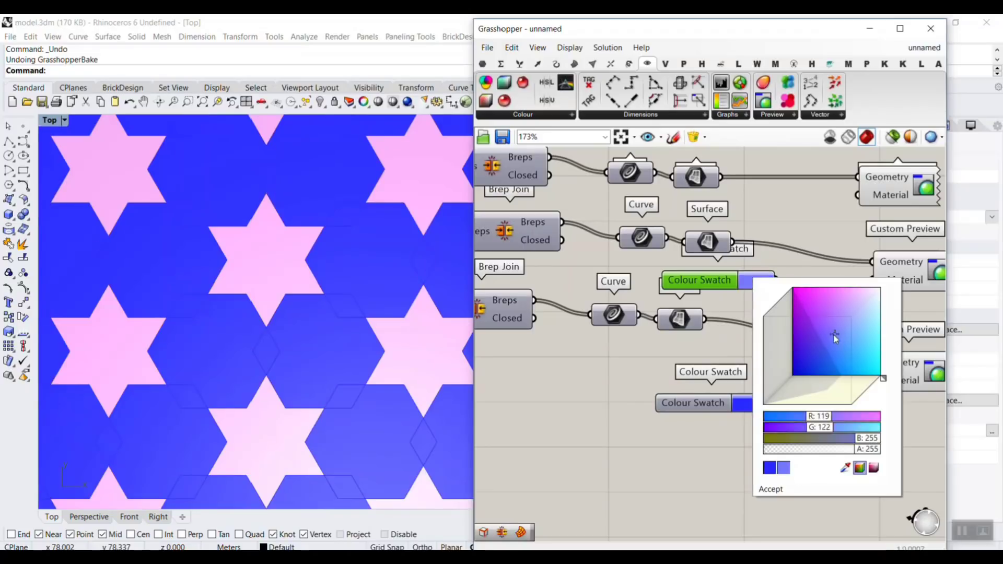
{"action": "left_click", "coordinate": [811, 302]}
{"action": "left_click", "coordinate": [747, 337]}
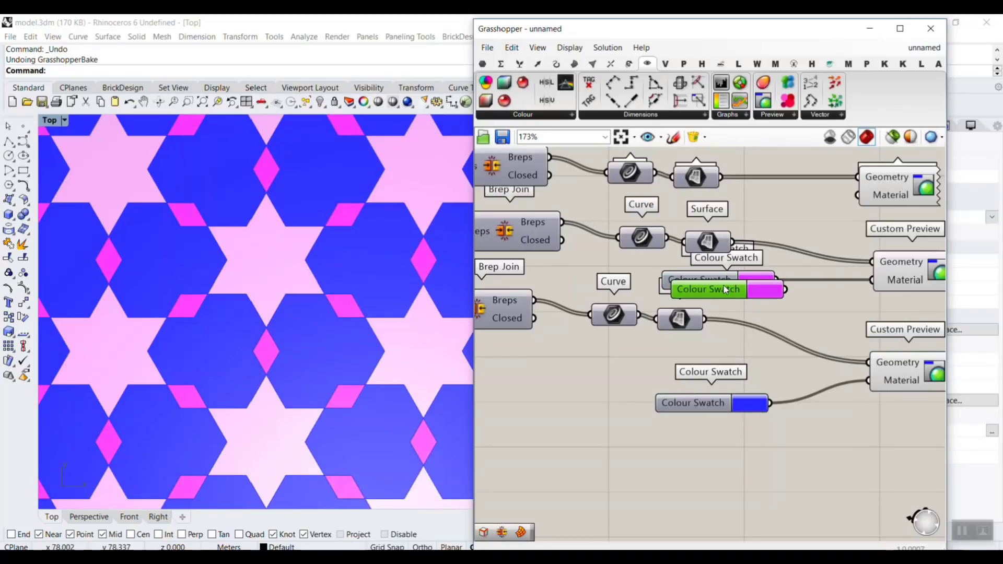
Step: Duplicate the magenta Colour Swatch, connect the copy to the star preview's Material input, set it to light blue, and review the coloured pattern
{"action": "left_click_drag", "start_coordinate": [723, 285], "coordinate": [722, 166], "text": "alt"}
{"action": "right_click_drag", "start_coordinate": [739, 181], "coordinate": [728, 237]}
{"action": "left_click_drag", "start_coordinate": [748, 220], "coordinate": [847, 250]}
{"action": "left_click", "coordinate": [744, 192]}
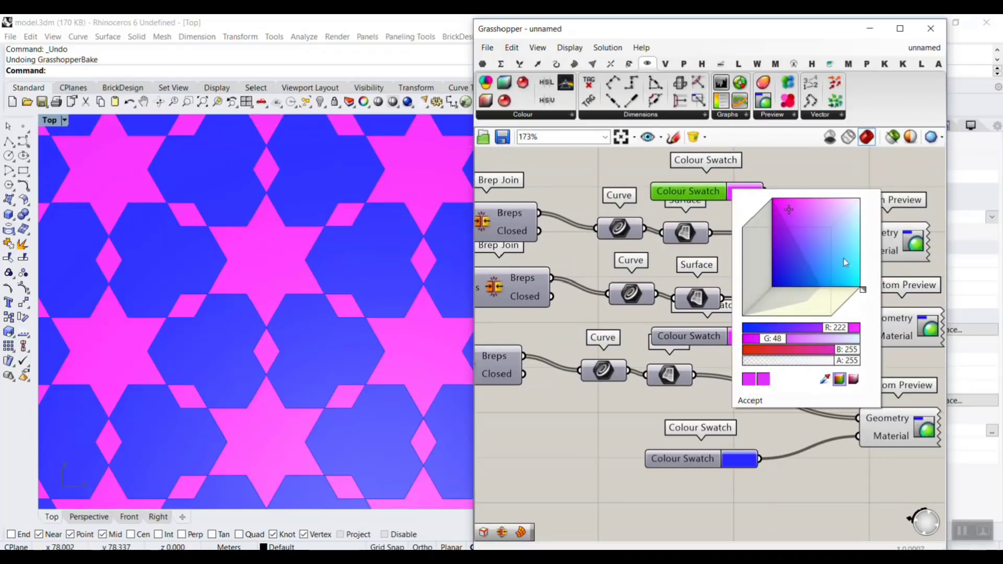
{"action": "left_click", "coordinate": [851, 270]}
{"action": "left_click", "coordinate": [248, 288]}
{"action": "scroll", "coordinate": [248, 288], "scroll_direction": "down", "scroll_amount": 5}
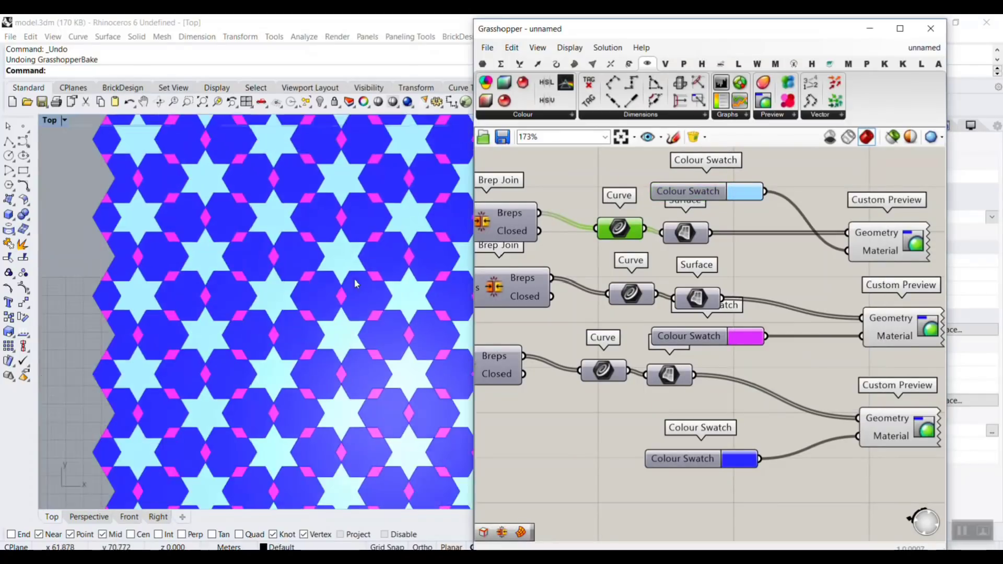
{"action": "scroll", "coordinate": [248, 288], "scroll_direction": "down", "scroll_amount": 3}
{"action": "scroll", "coordinate": [261, 197], "scroll_direction": "up", "scroll_amount": 8}
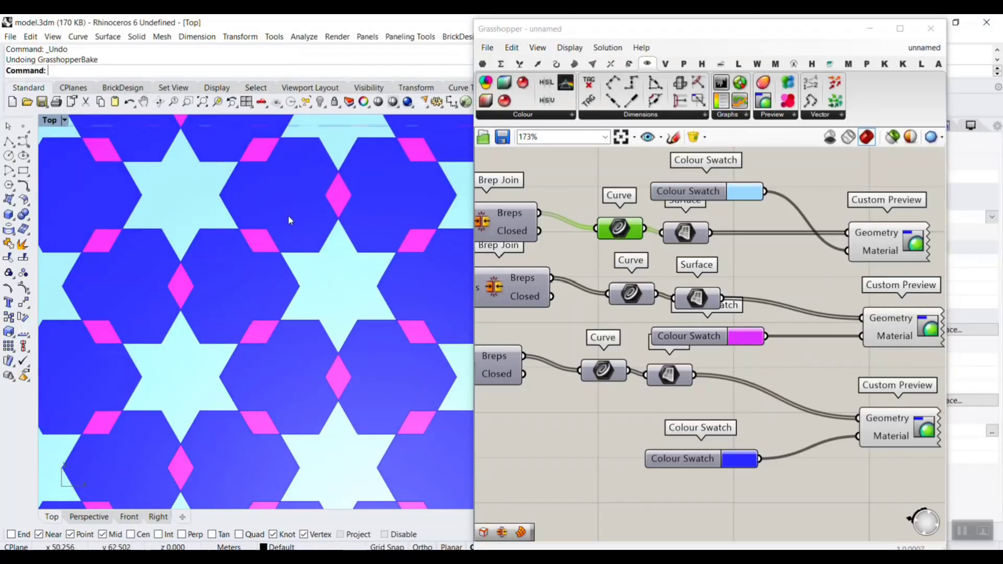
Step: Turn on Explode Tree's preview to inspect the fragment edges inside the shapes, and turn it off again
{"action": "right_click_drag", "start_coordinate": [610, 248], "coordinate": [659, 255]}
{"action": "scroll", "coordinate": [761, 256], "scroll_direction": "down", "scroll_amount": 3}
{"action": "scroll", "coordinate": [653, 264], "scroll_direction": "up", "scroll_amount": 2}
{"action": "right_click", "coordinate": [634, 275]}
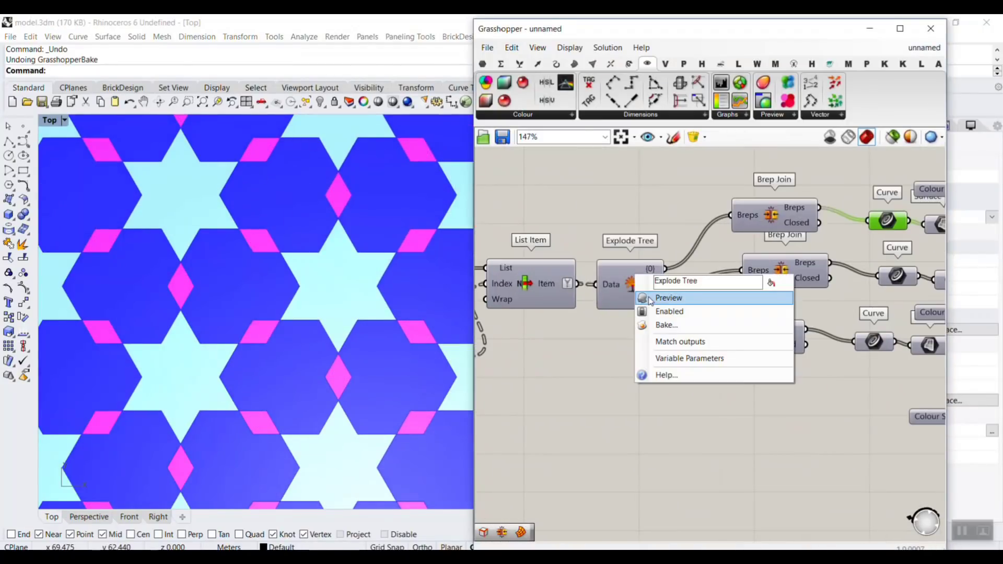
{"action": "left_click", "coordinate": [661, 298]}
{"action": "scroll", "coordinate": [256, 175], "scroll_direction": "up", "scroll_amount": 4}
{"action": "right_click_drag", "start_coordinate": [262, 134], "coordinate": [210, 206]}
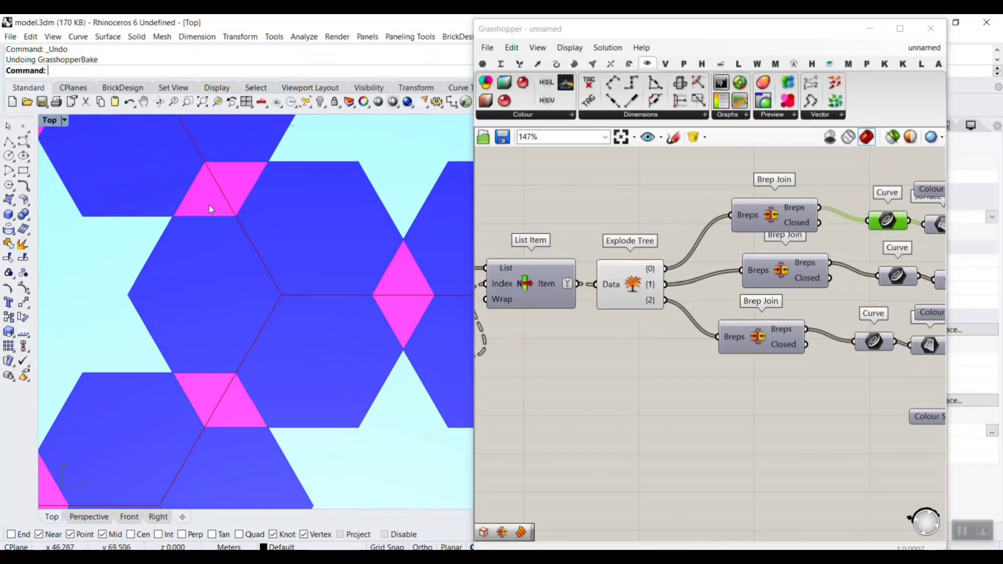
{"action": "right_click", "coordinate": [629, 275]}
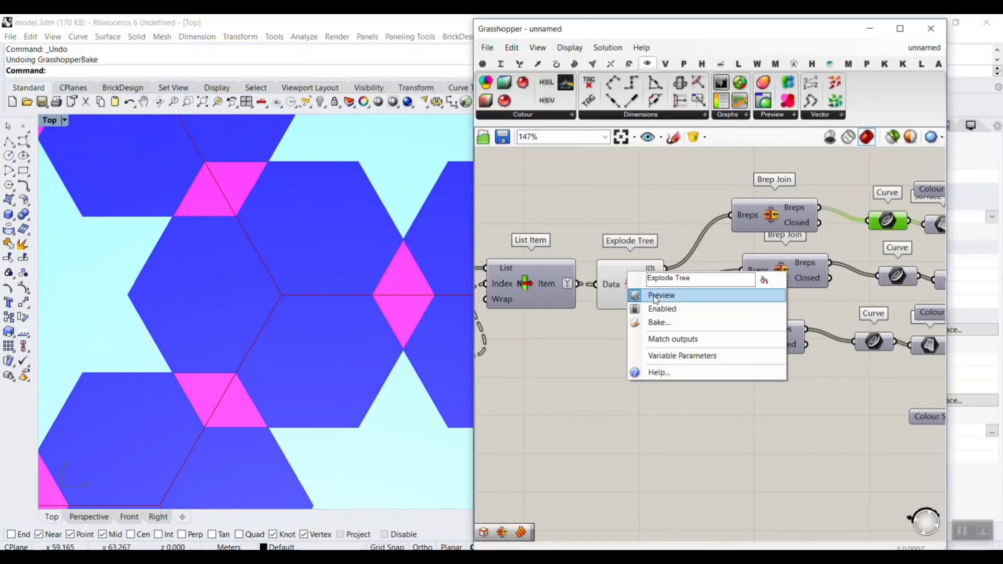
{"action": "left_click", "coordinate": [659, 293]}
Step: Set the number slider feeding the Multiplication's B input to 0.38
{"action": "scroll", "coordinate": [646, 285], "scroll_direction": "down", "scroll_amount": 6}
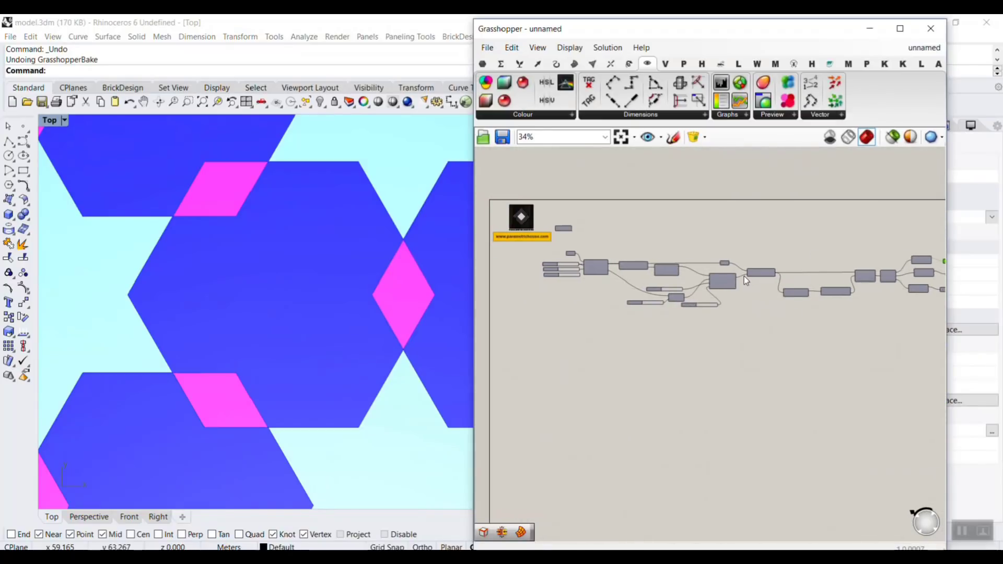
{"action": "scroll", "coordinate": [324, 280], "scroll_direction": "down", "scroll_amount": 5}
{"action": "scroll", "coordinate": [670, 302], "scroll_direction": "up", "scroll_amount": 4}
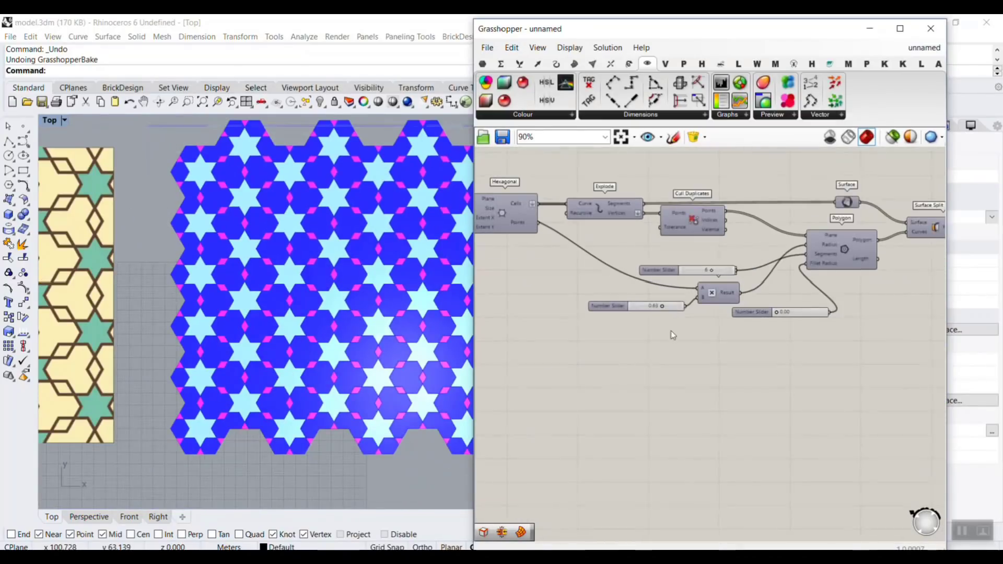
{"action": "scroll", "coordinate": [672, 283], "scroll_direction": "up", "scroll_amount": 5}
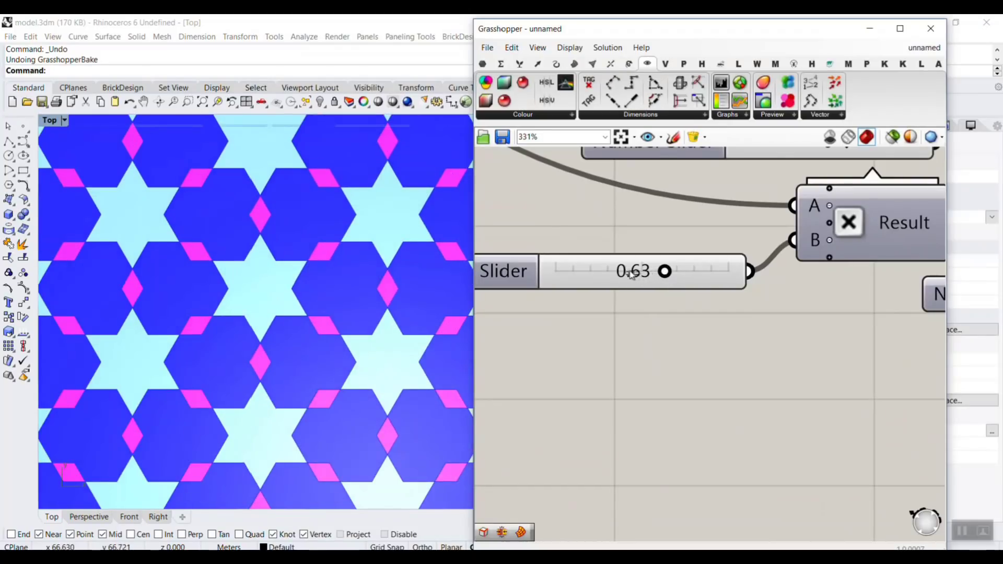
{"action": "left_click_drag", "start_coordinate": [632, 275], "coordinate": [627, 277]}
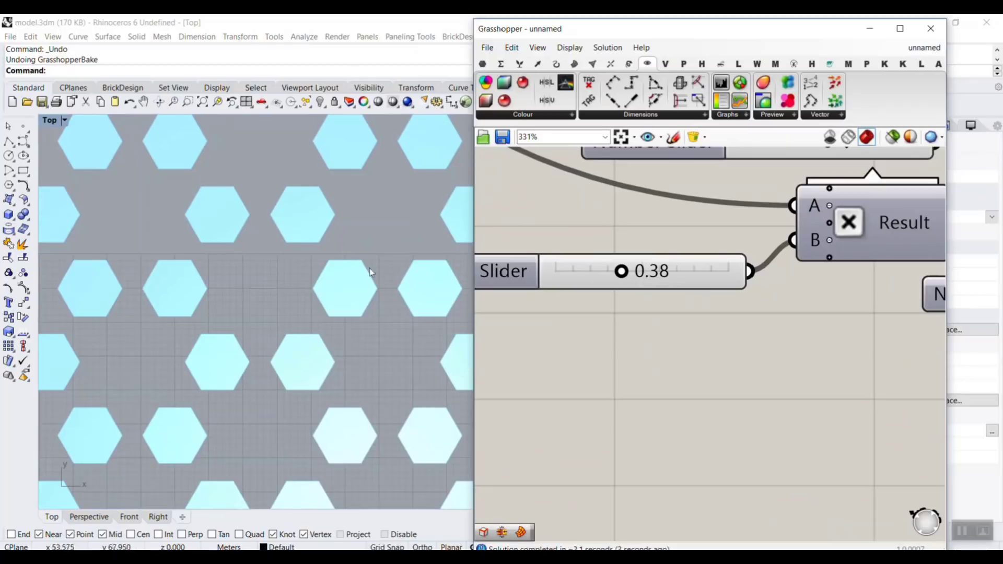
Step: Set the minimum of the number slider feeding the Multiplication's B input to 0.55
{"action": "left_click", "coordinate": [515, 274]}
{"action": "double_click", "coordinate": [515, 274]}
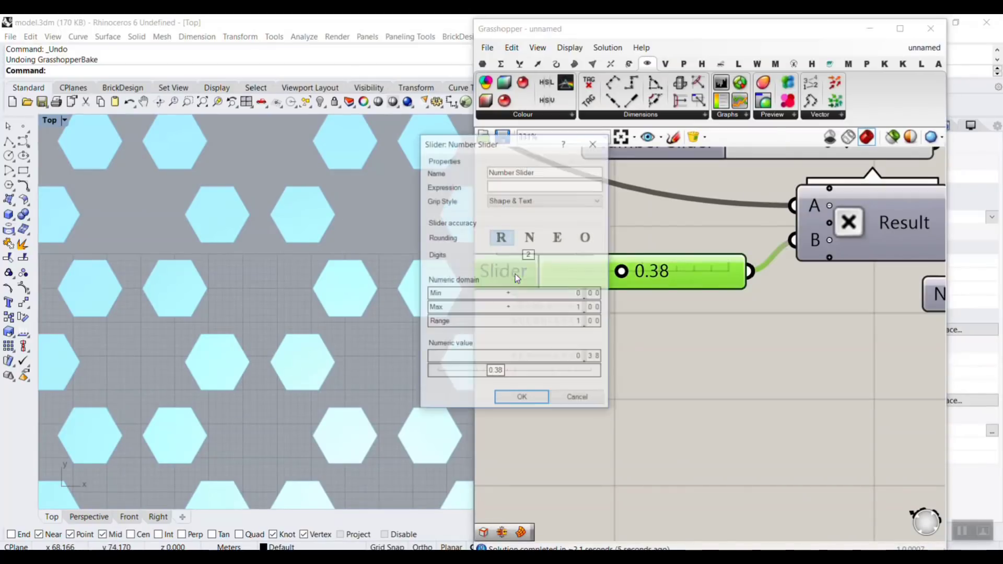
{"action": "double_click", "coordinate": [566, 295]}
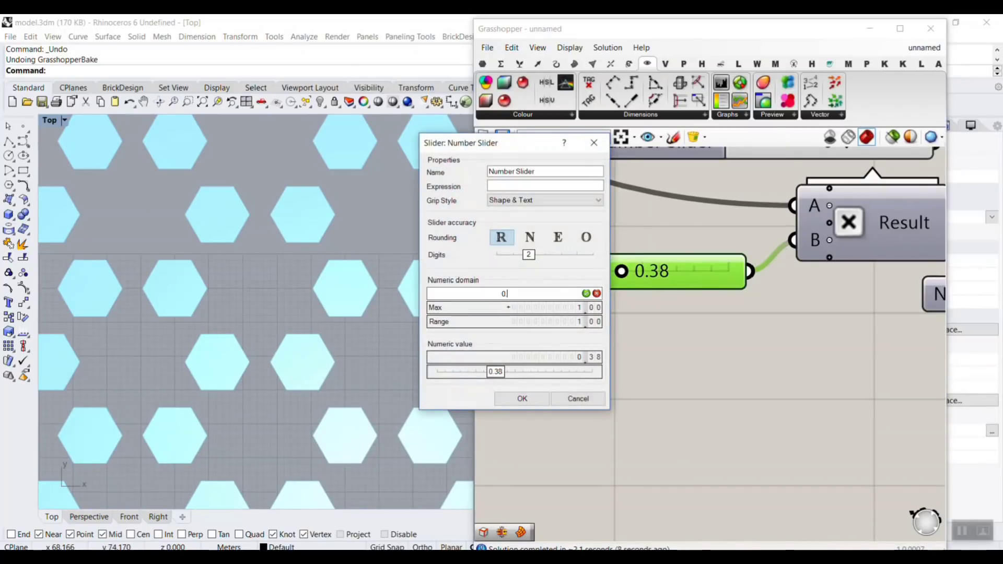
{"action": "type", "text": "0.55"}
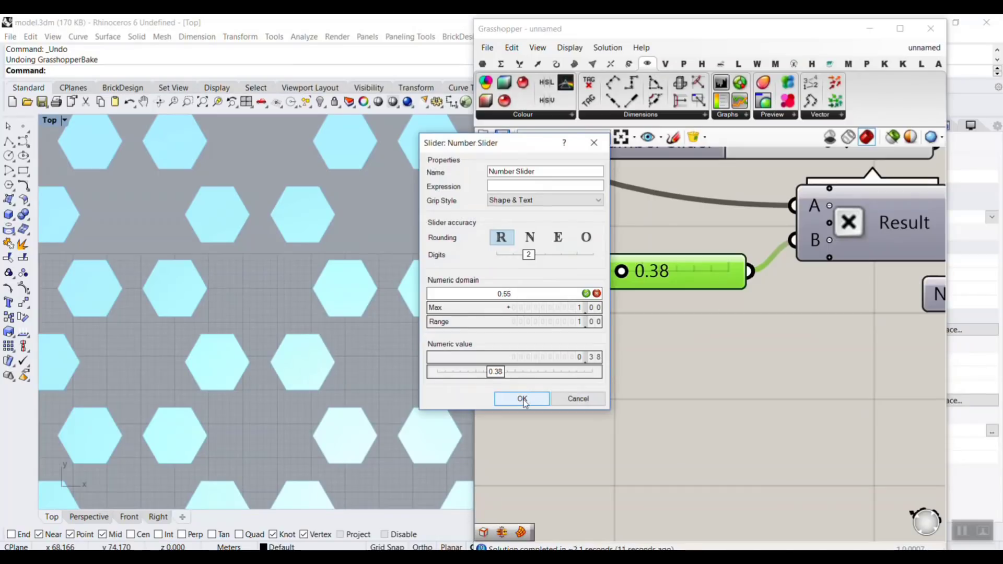
{"action": "key", "text": "Return"}
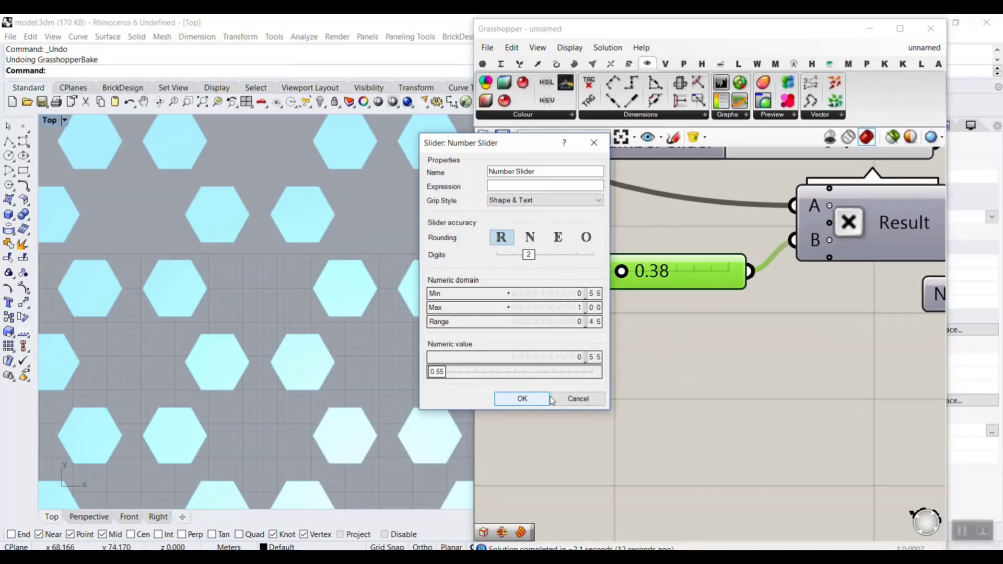
{"action": "left_click", "coordinate": [534, 402]}
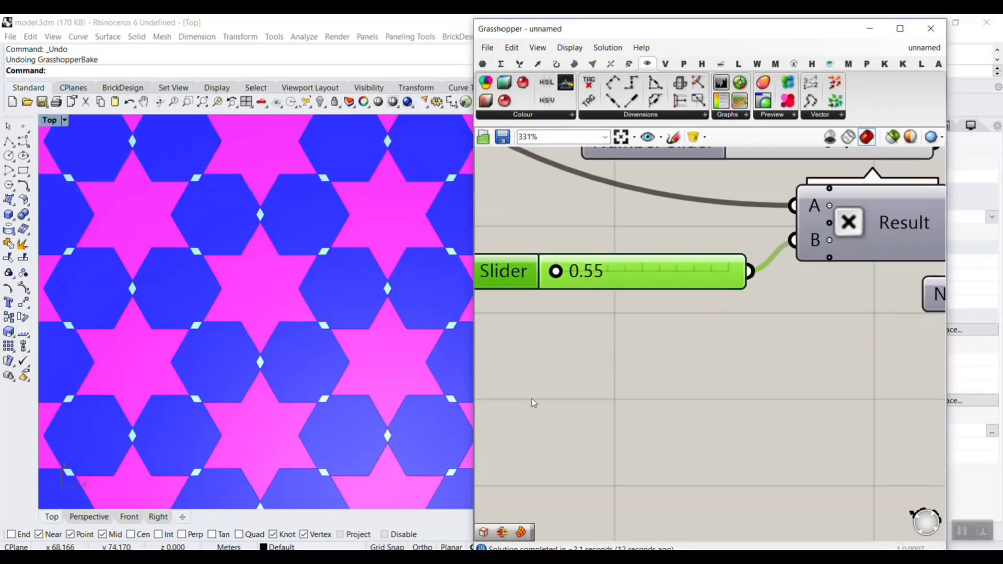
Step: Try the Multiplication's B slider at 0.72 and 0.85 to compare the patterns, and settle on 0.88
{"action": "left_click", "coordinate": [556, 274]}
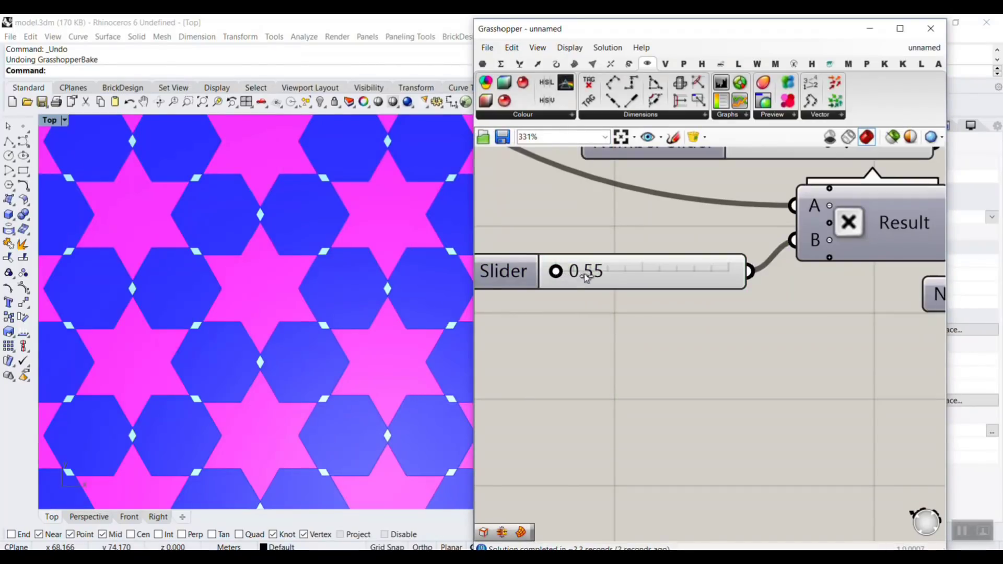
{"action": "left_click_drag", "start_coordinate": [593, 277], "coordinate": [625, 281]}
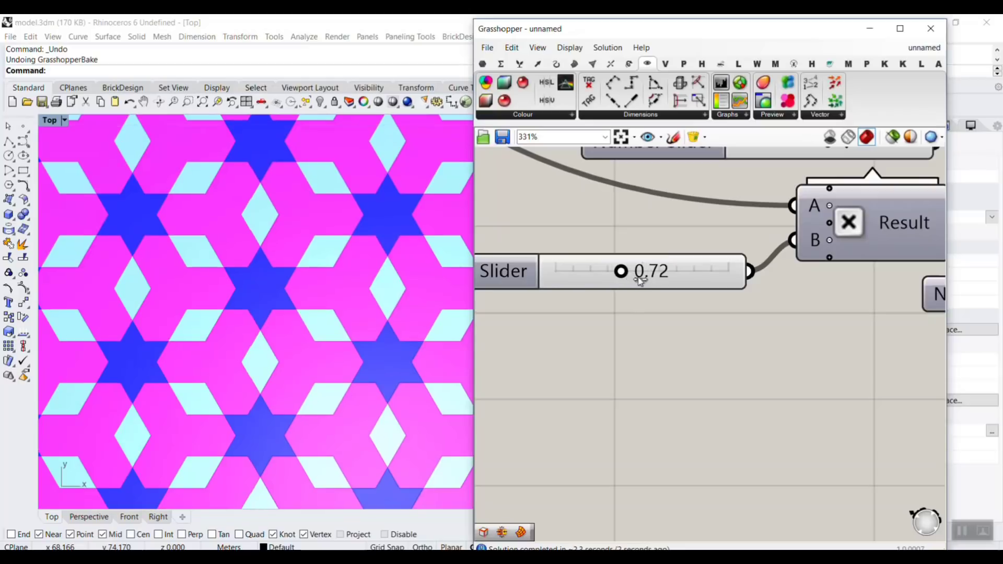
{"action": "left_click_drag", "start_coordinate": [645, 281], "coordinate": [685, 281]}
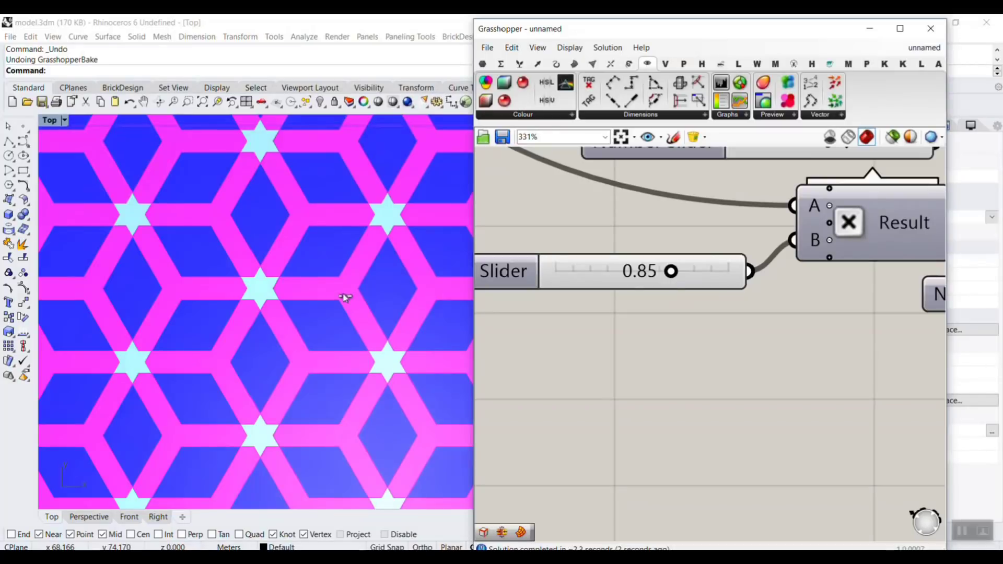
{"action": "scroll", "coordinate": [339, 300], "scroll_direction": "down", "scroll_amount": 5}
{"action": "scroll", "coordinate": [309, 308], "scroll_direction": "up", "scroll_amount": 5}
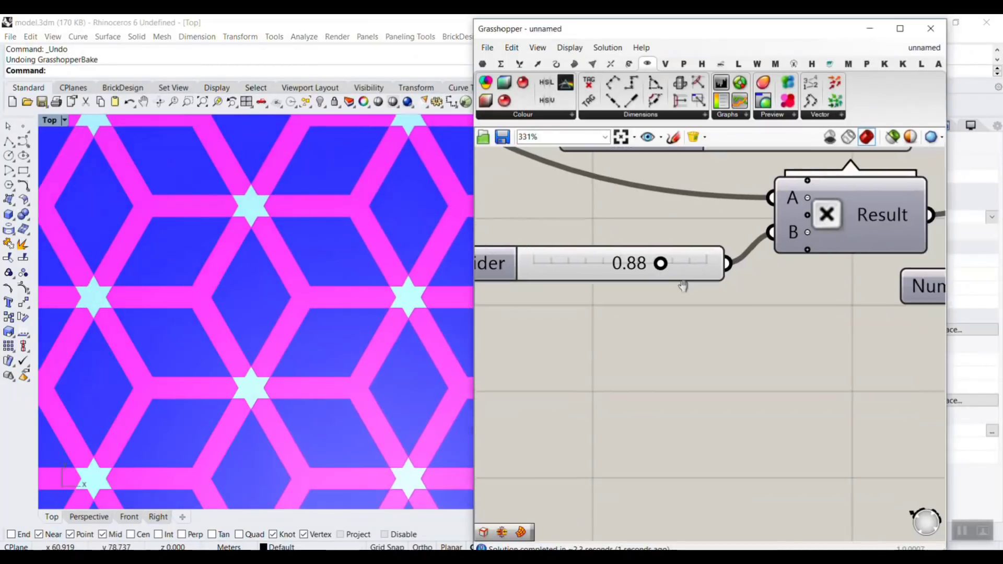
Step: Bake the Surface component that feeds the light blue preview onto Layer 01
{"action": "scroll", "coordinate": [770, 283], "scroll_direction": "down", "scroll_amount": 6}
{"action": "right_click_drag", "start_coordinate": [745, 297], "coordinate": [619, 287]}
{"action": "scroll", "coordinate": [770, 246], "scroll_direction": "up", "scroll_amount": 4}
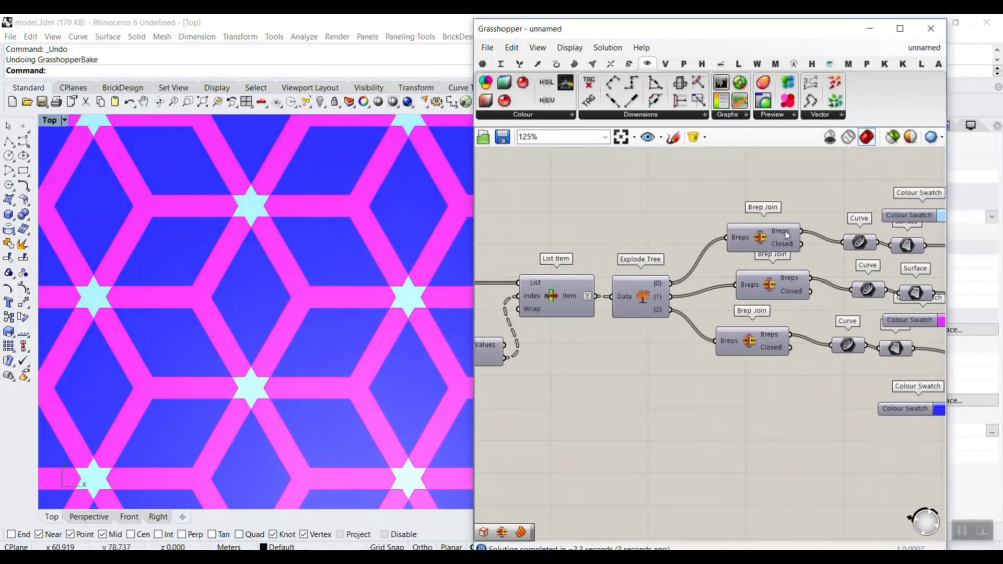
{"action": "right_click_drag", "start_coordinate": [804, 243], "coordinate": [656, 221]}
{"action": "right_click", "coordinate": [762, 222]}
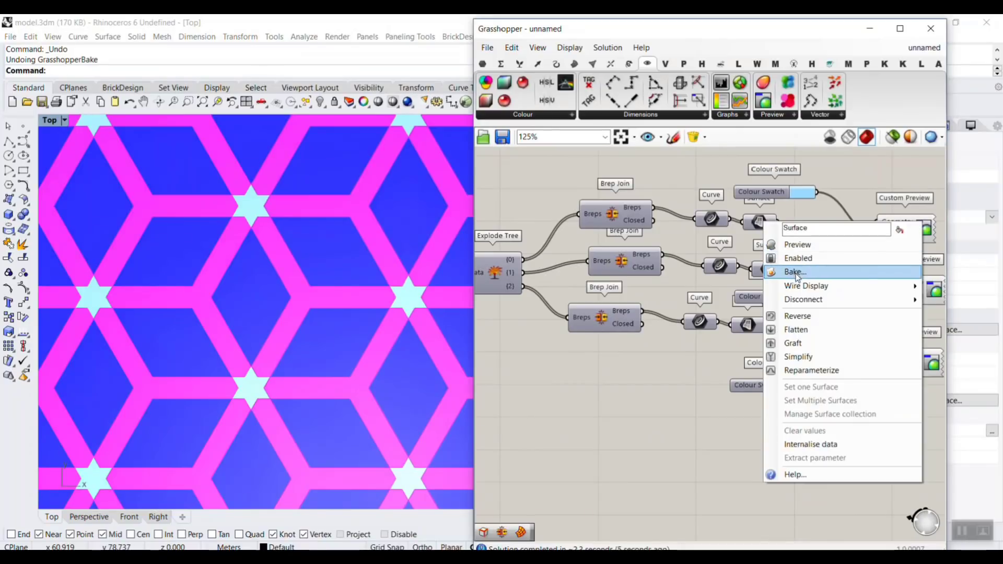
{"action": "left_click", "coordinate": [786, 271]}
{"action": "left_click", "coordinate": [807, 395]}
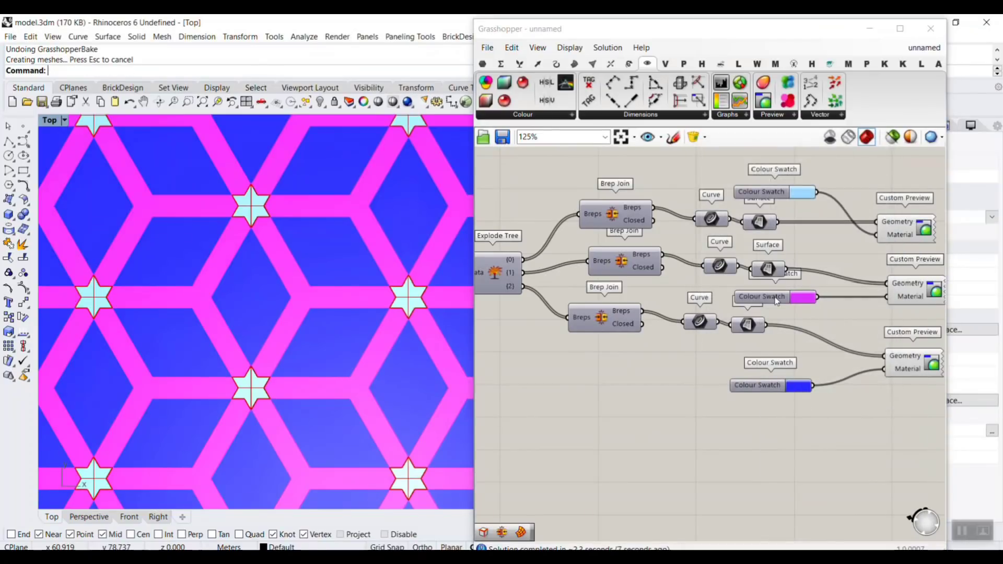
Step: Bake the Surface component that feeds the magenta preview onto Layer 02
{"action": "right_click", "coordinate": [769, 261]}
{"action": "right_click", "coordinate": [766, 266]}
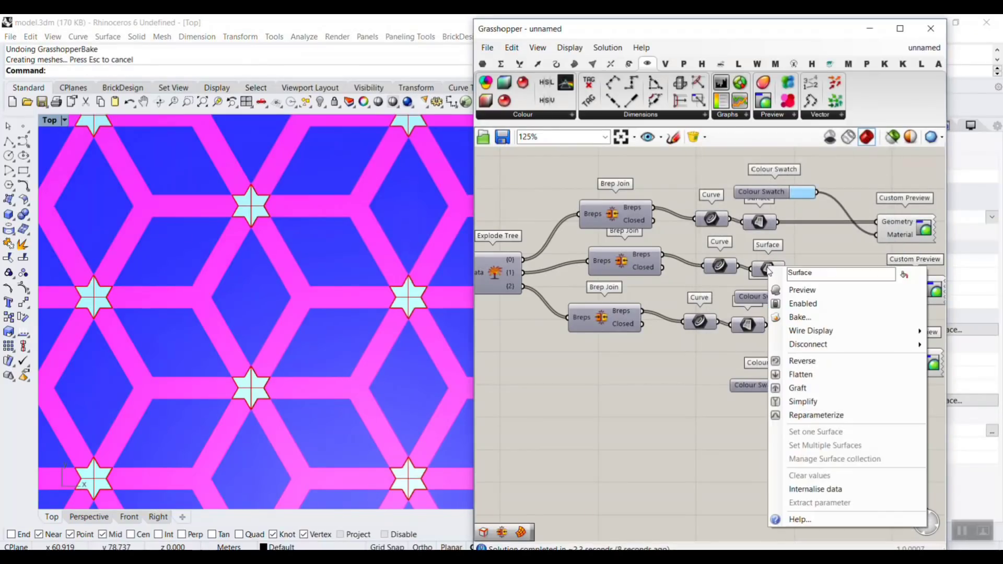
{"action": "left_click", "coordinate": [787, 316]}
{"action": "left_click", "coordinate": [781, 239]}
{"action": "left_click", "coordinate": [807, 437]}
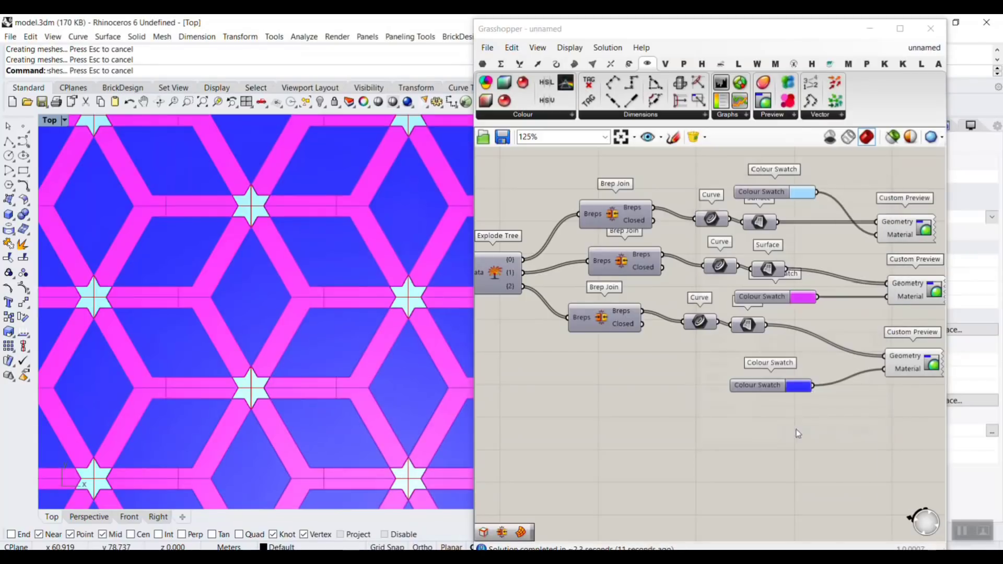
Step: Bake the Surface component that feeds the blue preview onto Layer 03
{"action": "right_click", "coordinate": [748, 326]}
{"action": "left_click", "coordinate": [780, 341]}
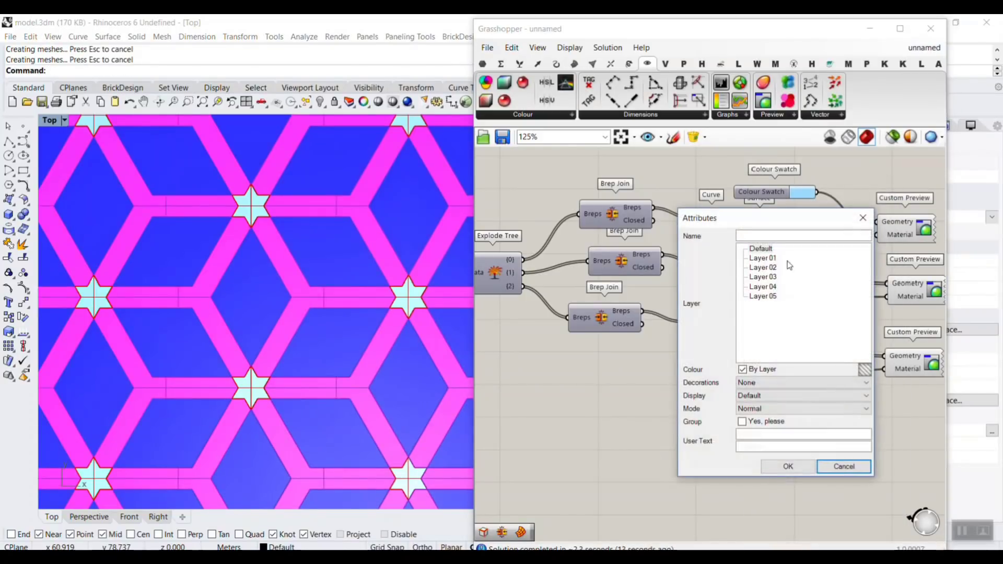
{"action": "left_click", "coordinate": [771, 277]}
{"action": "left_click", "coordinate": [787, 466]}
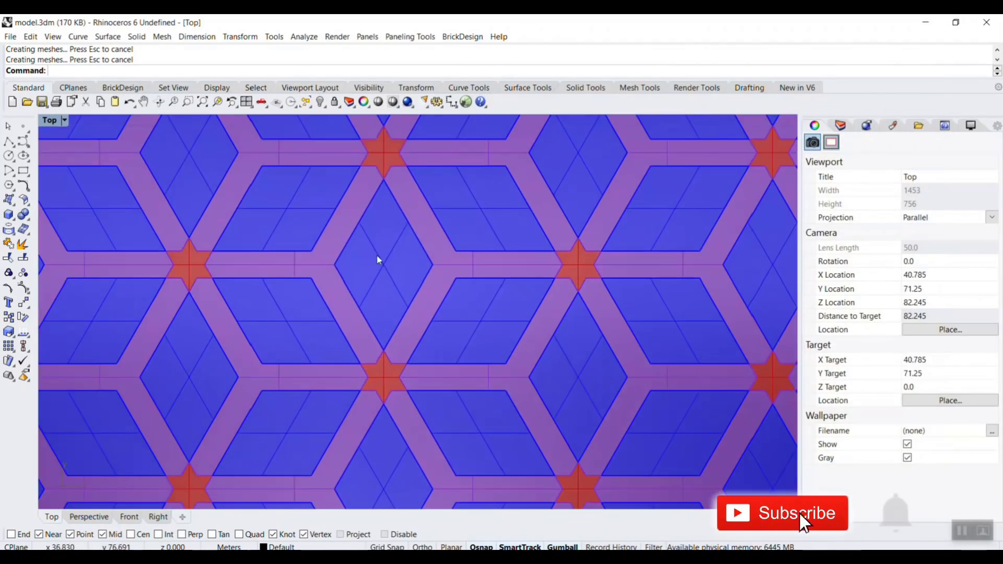
Step: Switch to Rhino, select one baked Y-shaped surface to check its layer, and show the layer list
{"action": "left_click", "coordinate": [379, 260]}
{"action": "left_click", "coordinate": [341, 205]}
{"action": "scroll", "coordinate": [314, 245], "scroll_direction": "down", "scroll_amount": 3}
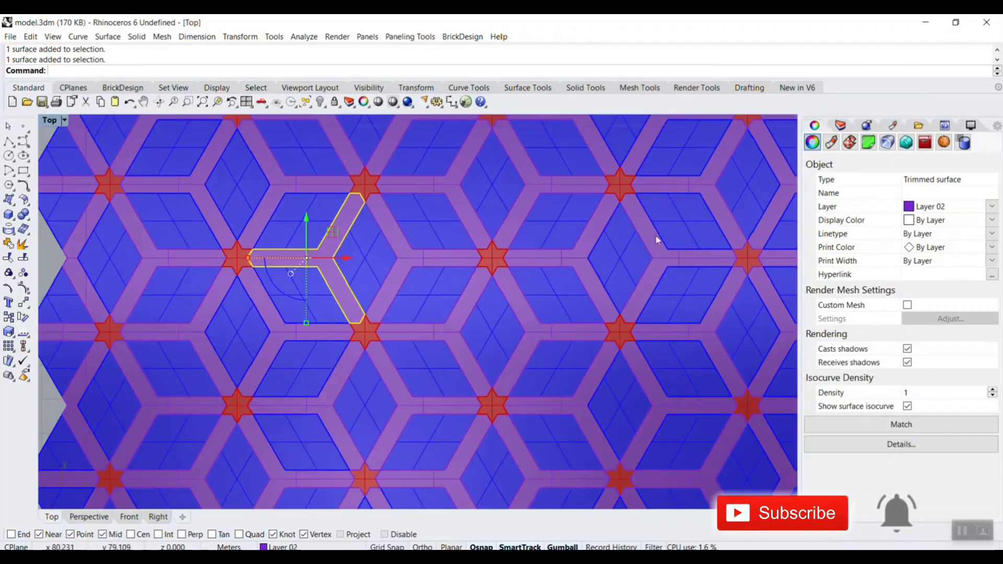
{"action": "left_click", "coordinate": [840, 126]}
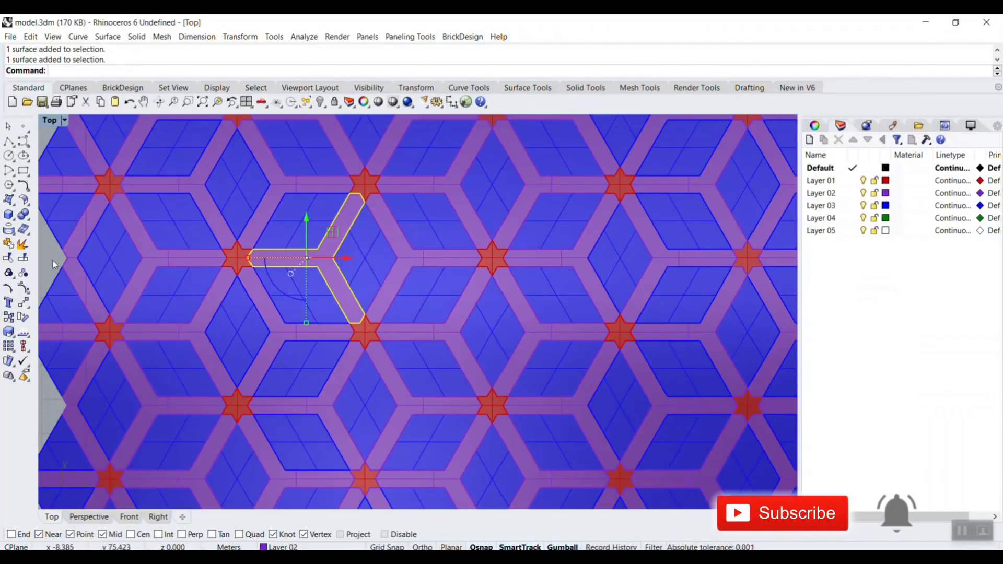
Step: Select all objects on Layer 02 and move them along X, clear of the rest of the baked pattern
{"action": "key", "text": "Escape"}
{"action": "right_click", "coordinate": [828, 192]}
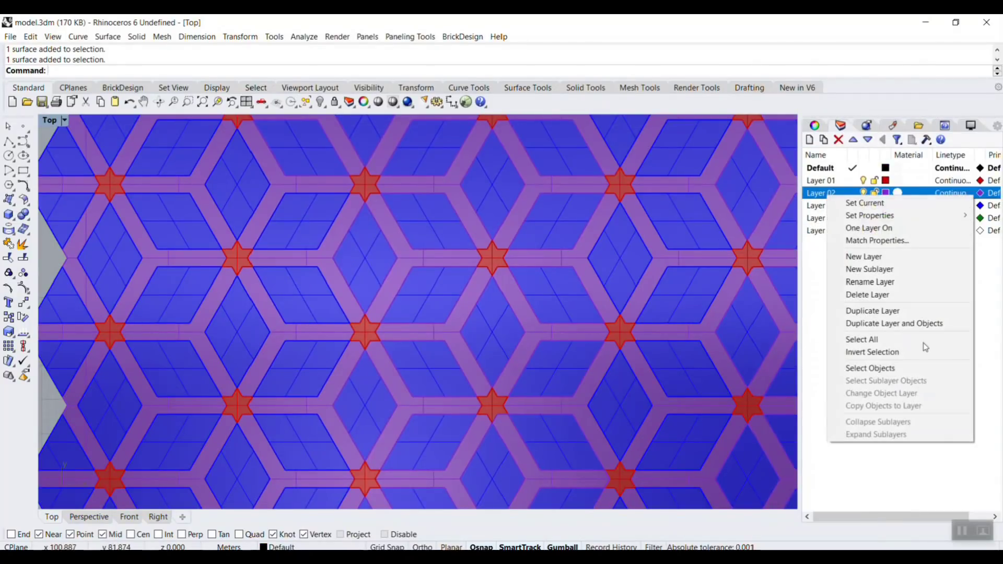
{"action": "left_click", "coordinate": [869, 369]}
{"action": "scroll", "coordinate": [385, 292], "scroll_direction": "down", "scroll_amount": 6}
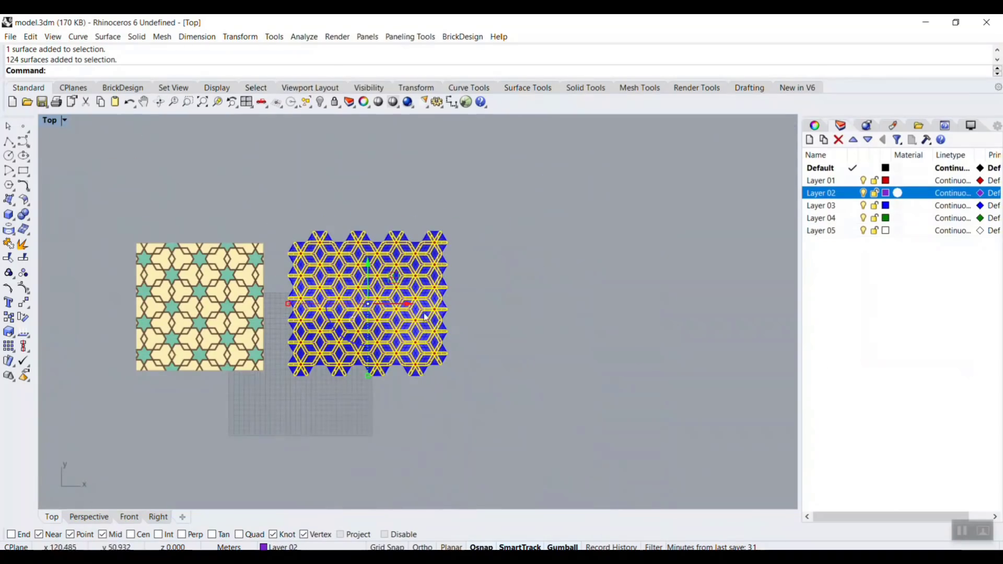
{"action": "left_click_drag", "start_coordinate": [506, 302], "coordinate": [573, 303]}
{"action": "key", "text": "Escape"}
Step: Inspect the separated Layer 02 surfaces and the remaining stars and rhombi, and undo the move
{"action": "scroll", "coordinate": [499, 291], "scroll_direction": "up", "scroll_amount": 20}
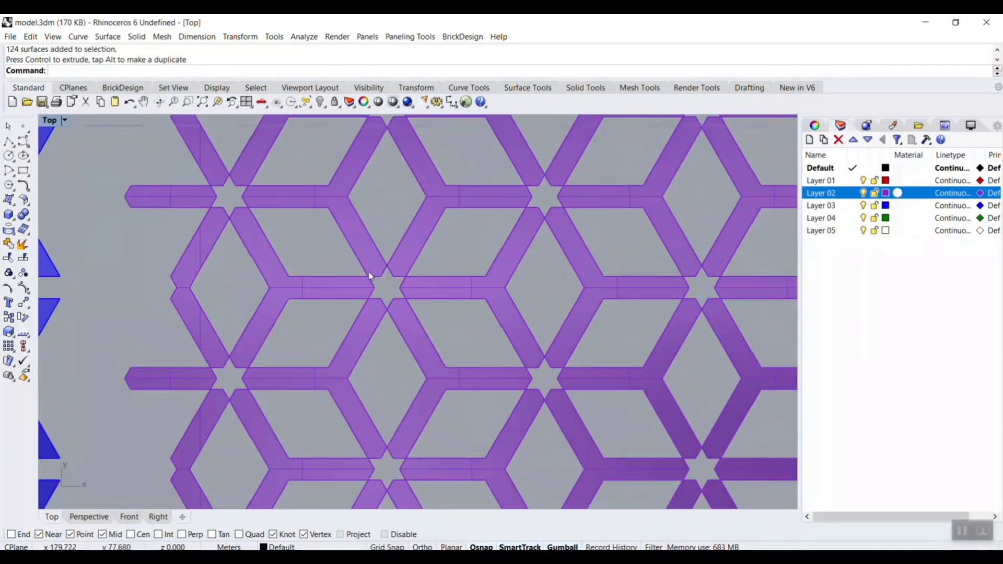
{"action": "scroll", "coordinate": [520, 366], "scroll_direction": "down", "scroll_amount": 5}
{"action": "scroll", "coordinate": [306, 357], "scroll_direction": "up", "scroll_amount": 6}
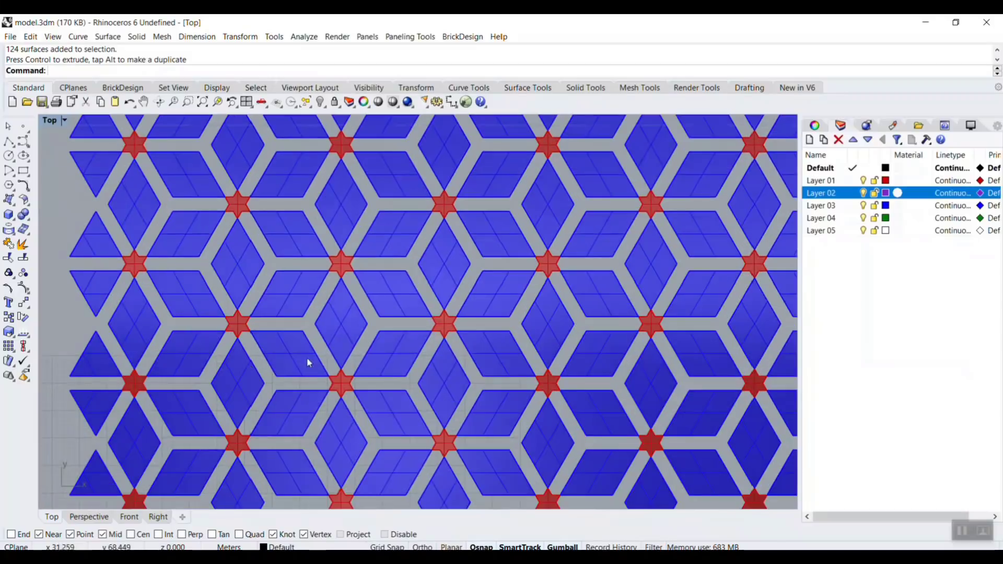
{"action": "scroll", "coordinate": [438, 328], "scroll_direction": "down", "scroll_amount": 5}
{"action": "key", "text": "ctrl+z"}
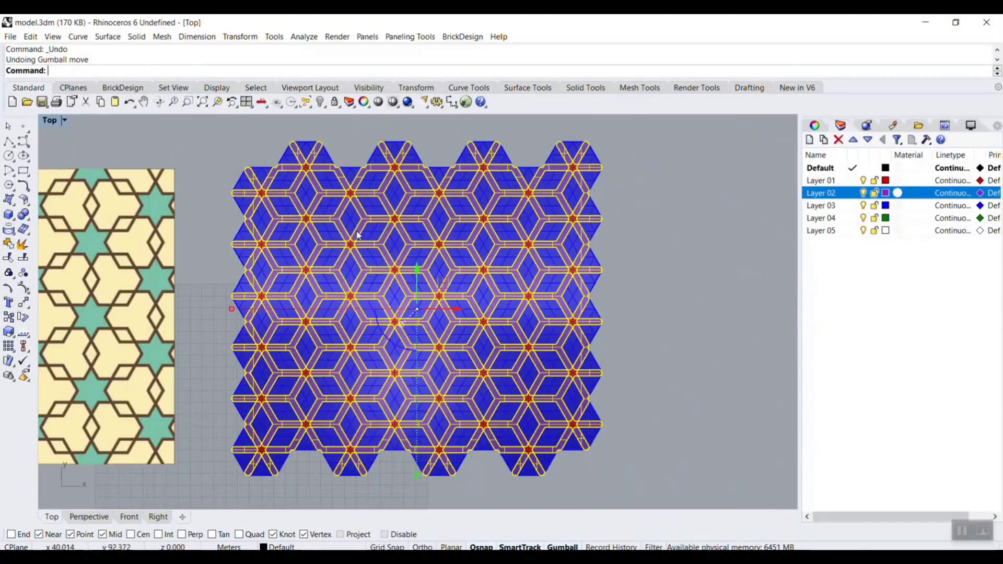
Step: Examine the overlapping hexagon corners in the reference image and compare them with the baked pattern
{"action": "scroll", "coordinate": [362, 300], "scroll_direction": "up", "scroll_amount": 5}
{"action": "scroll", "coordinate": [437, 307], "scroll_direction": "down", "scroll_amount": 7}
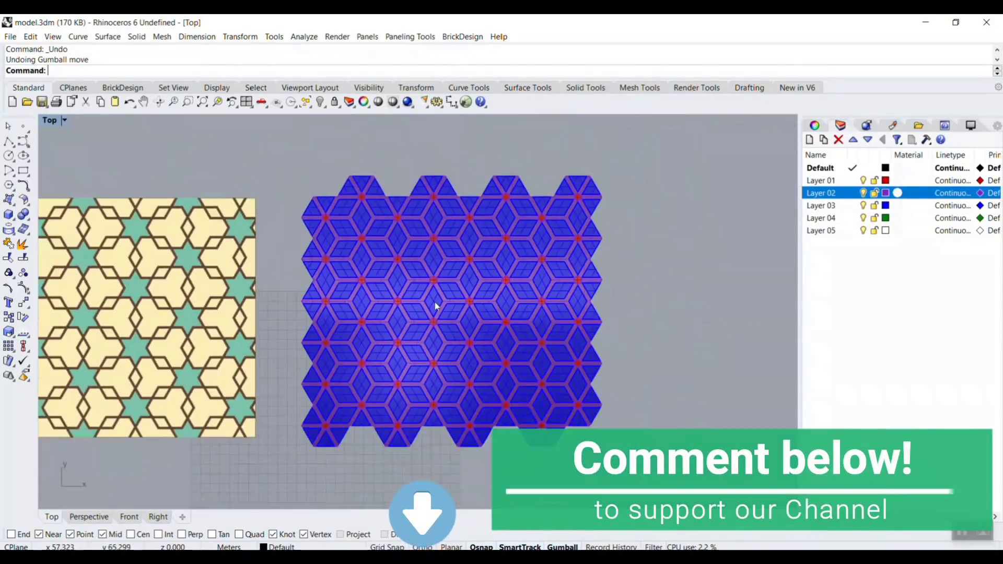
{"action": "right_click_drag", "start_coordinate": [331, 320], "coordinate": [481, 313]}
{"action": "scroll", "coordinate": [456, 311], "scroll_direction": "up", "scroll_amount": 3}
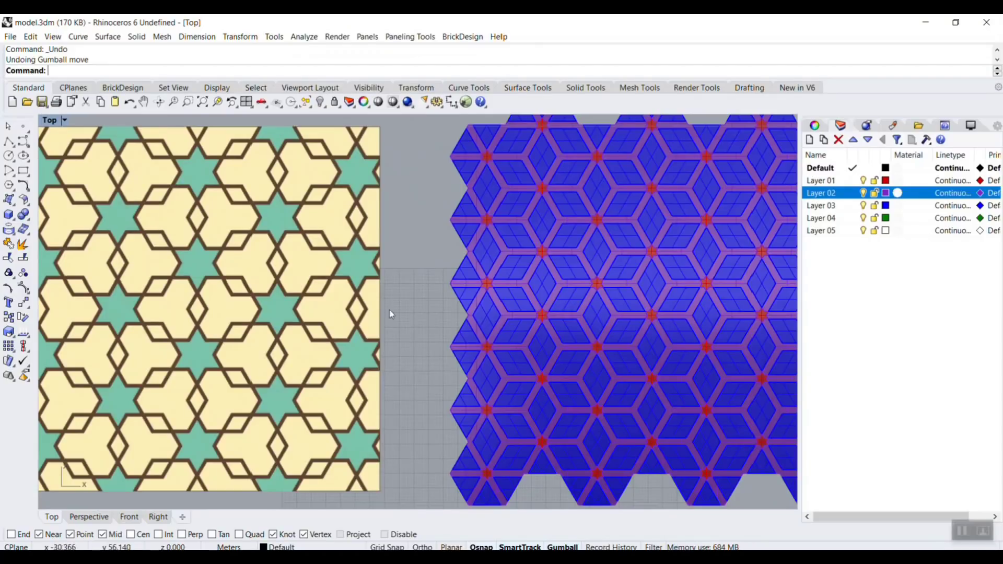
{"action": "scroll", "coordinate": [234, 151], "scroll_direction": "up", "scroll_amount": 5}
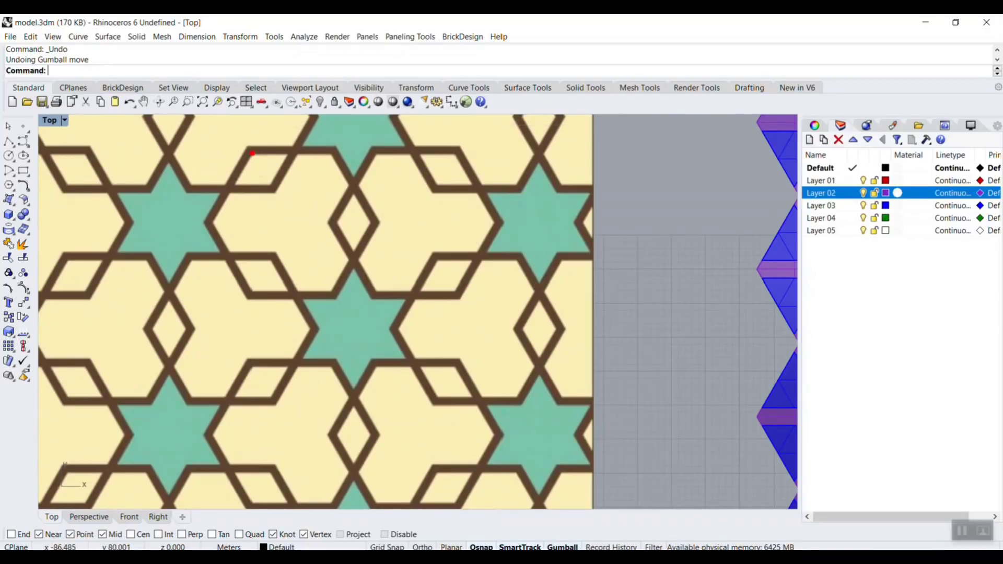
{"action": "left_click_drag", "start_coordinate": [252, 154], "coordinate": [269, 185]}
{"action": "left_click_drag", "start_coordinate": [245, 292], "coordinate": [275, 256]}
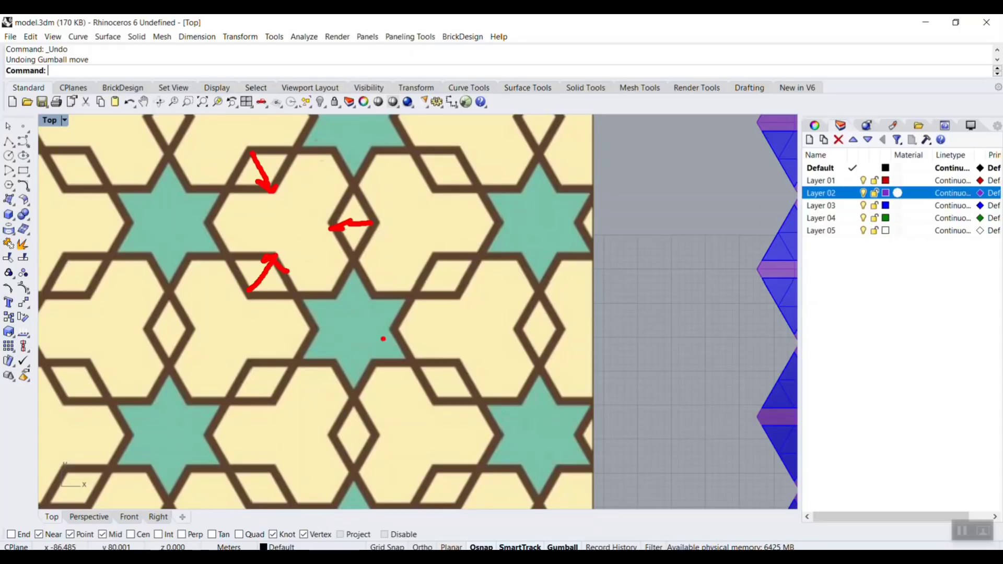
{"action": "scroll", "coordinate": [297, 230], "scroll_direction": "down", "scroll_amount": 8}
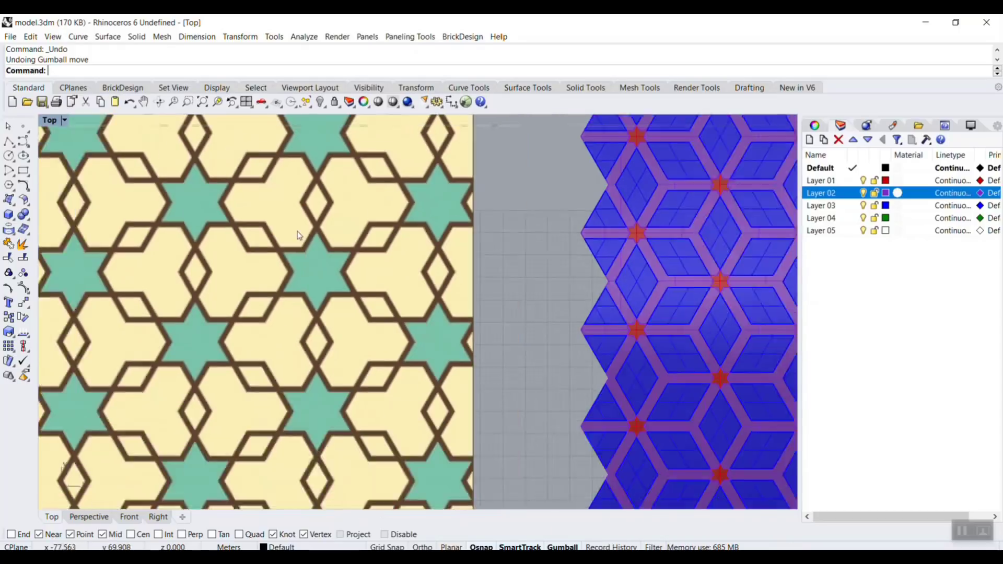
{"action": "scroll", "coordinate": [438, 341], "scroll_direction": "up", "scroll_amount": 6}
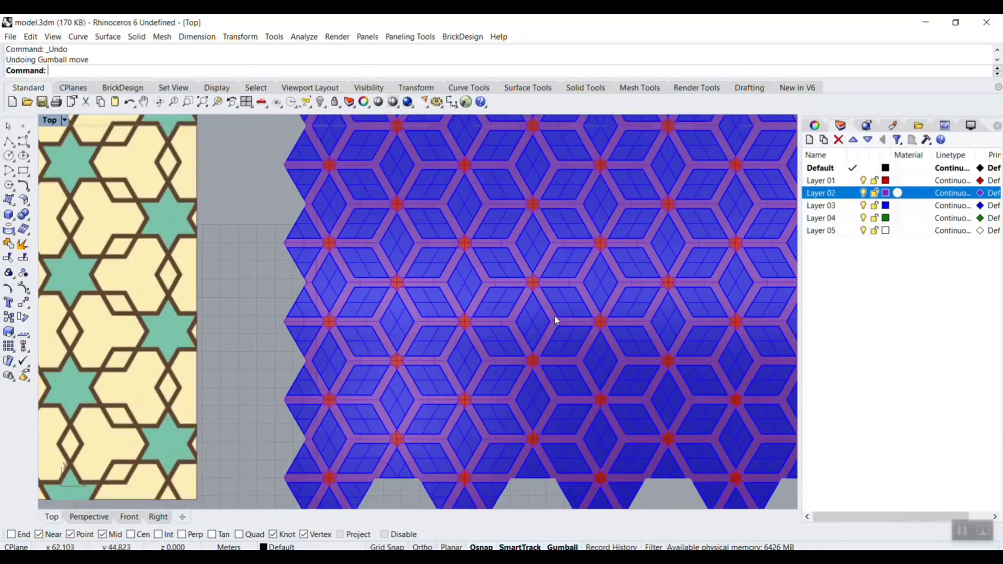